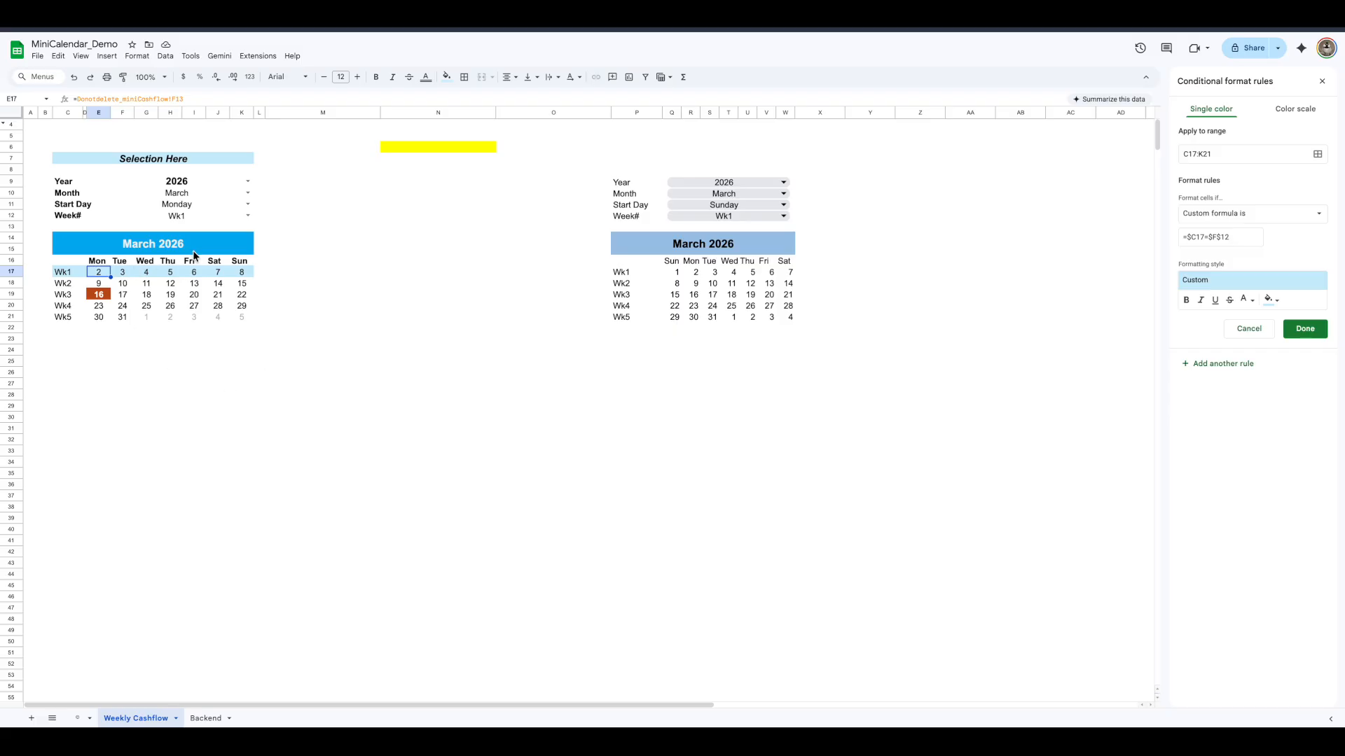
Switch the blue calendar's Week# selection in turn to Wk2, Wk3, Wk4 and Wk5 to test the row highlighting
left_click(248, 216)
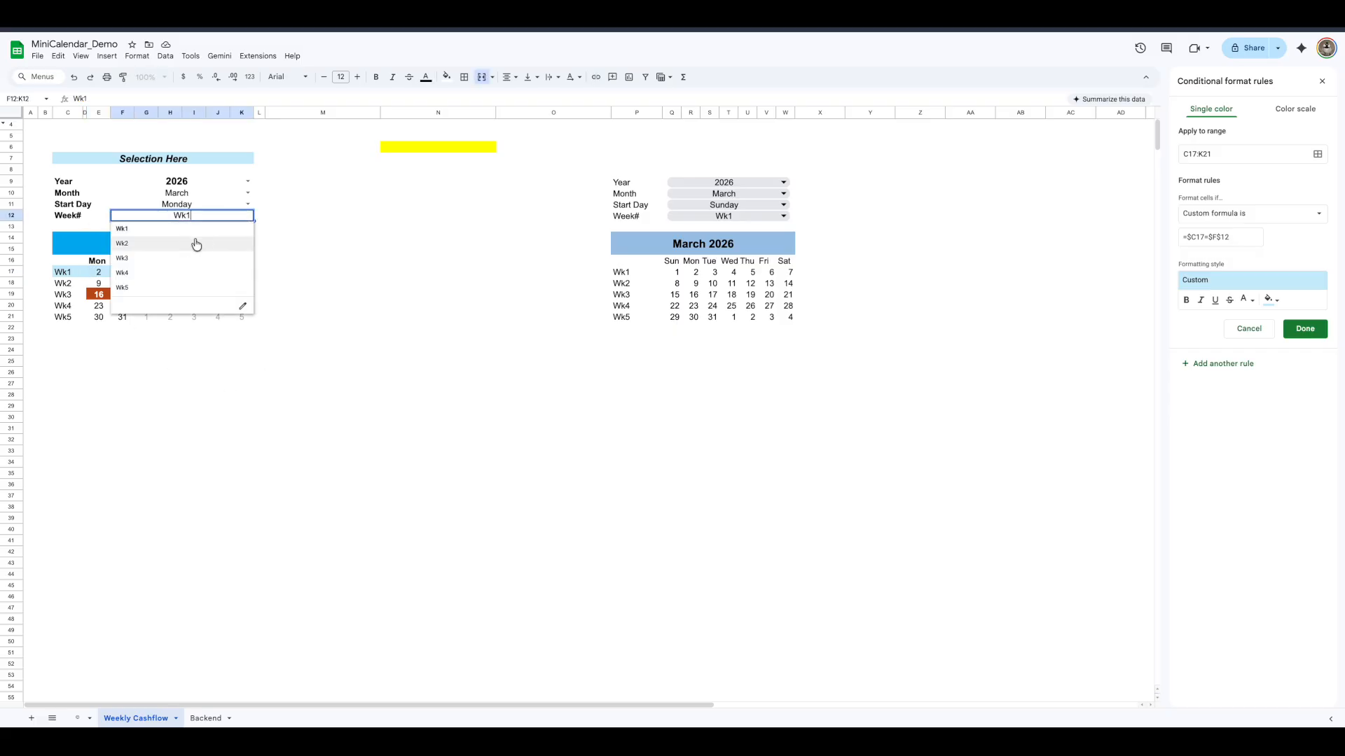
left_click(183, 243)
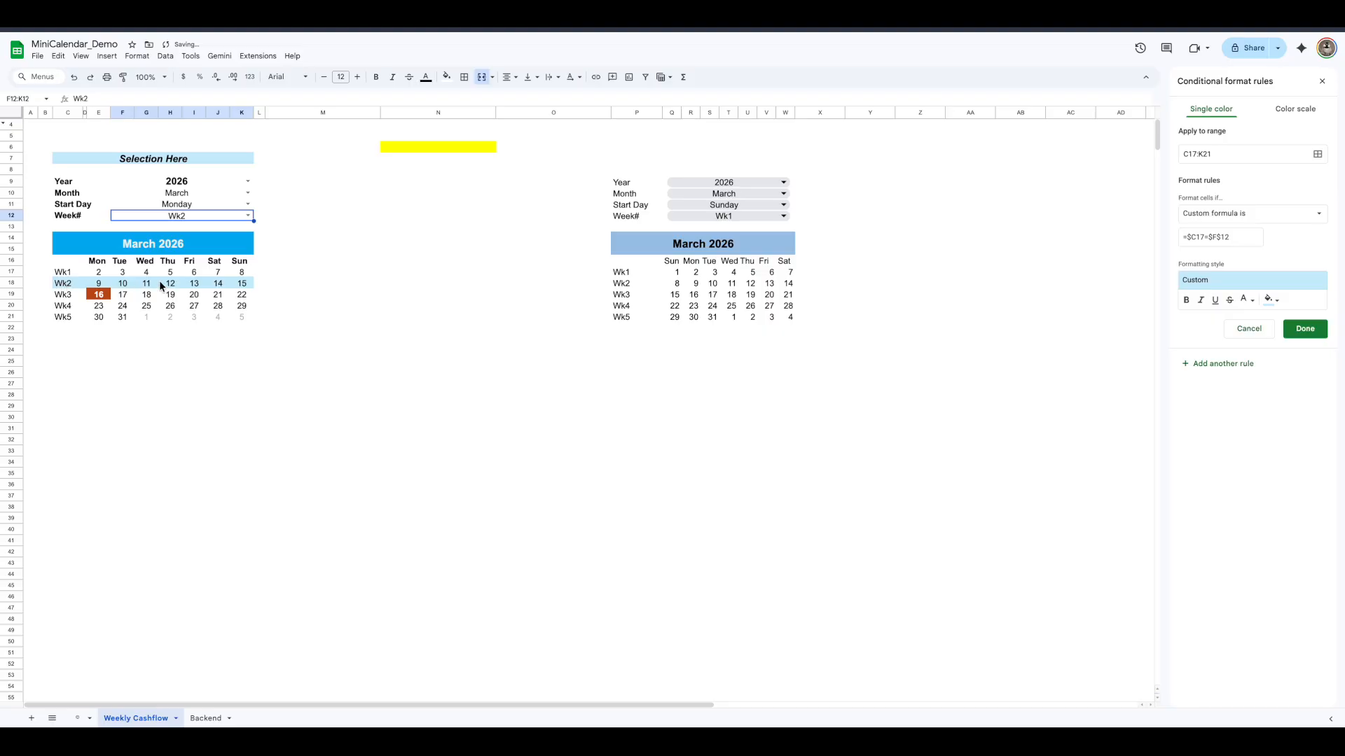
left_click(249, 215)
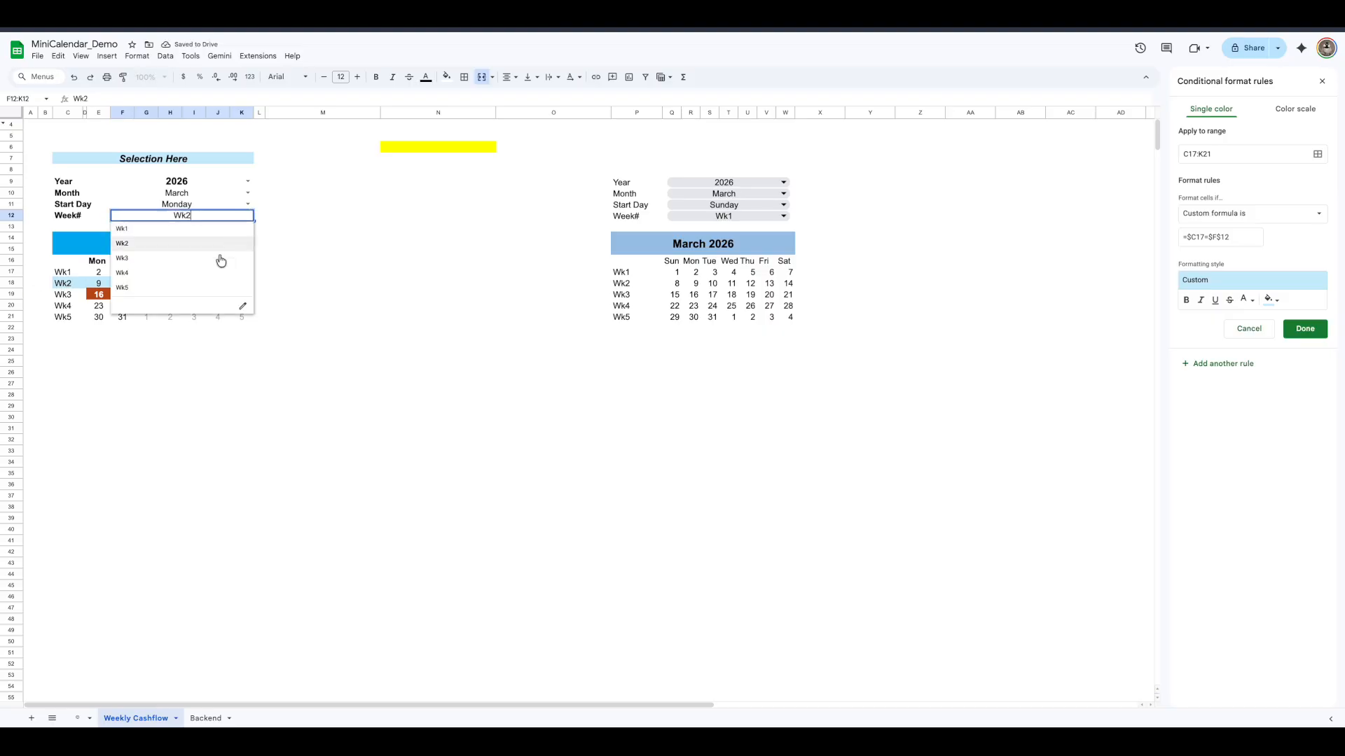
left_click(182, 271)
left_click(247, 215)
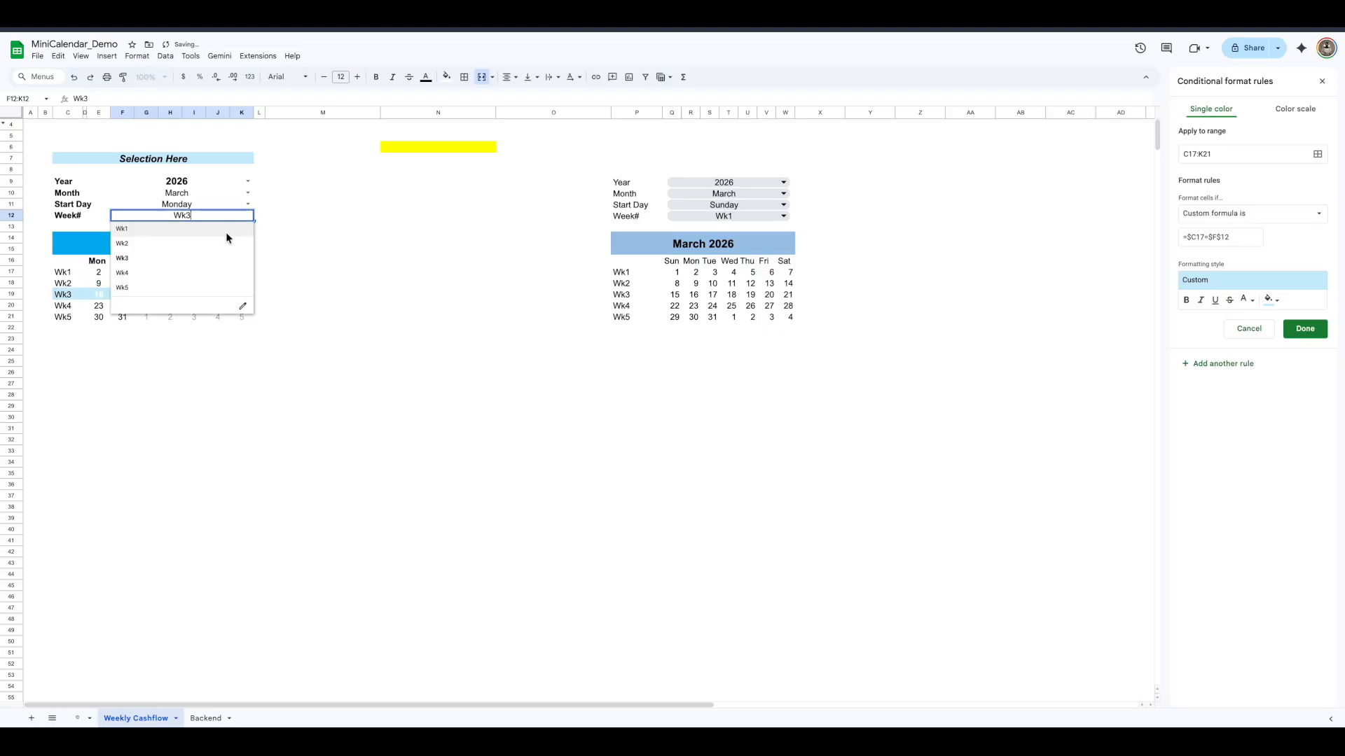
left_click(185, 272)
left_click(244, 215)
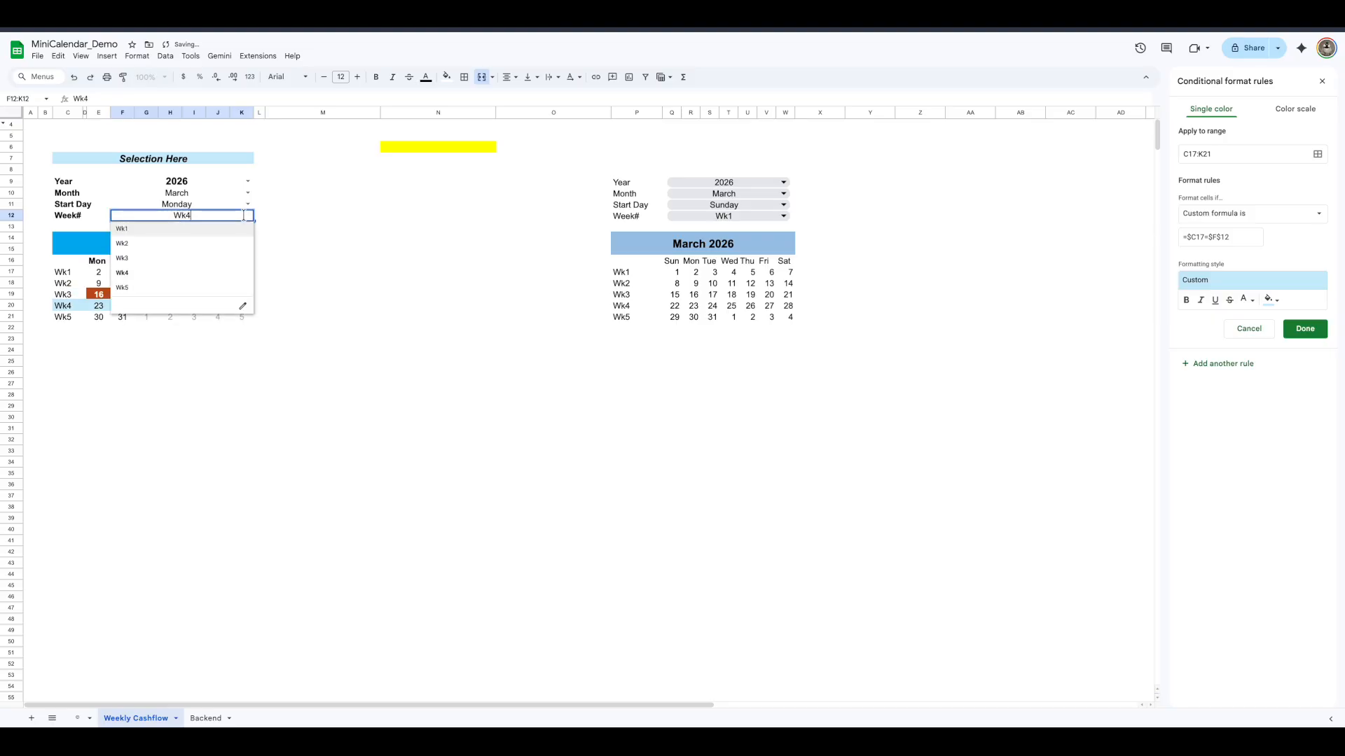
left_click(186, 287)
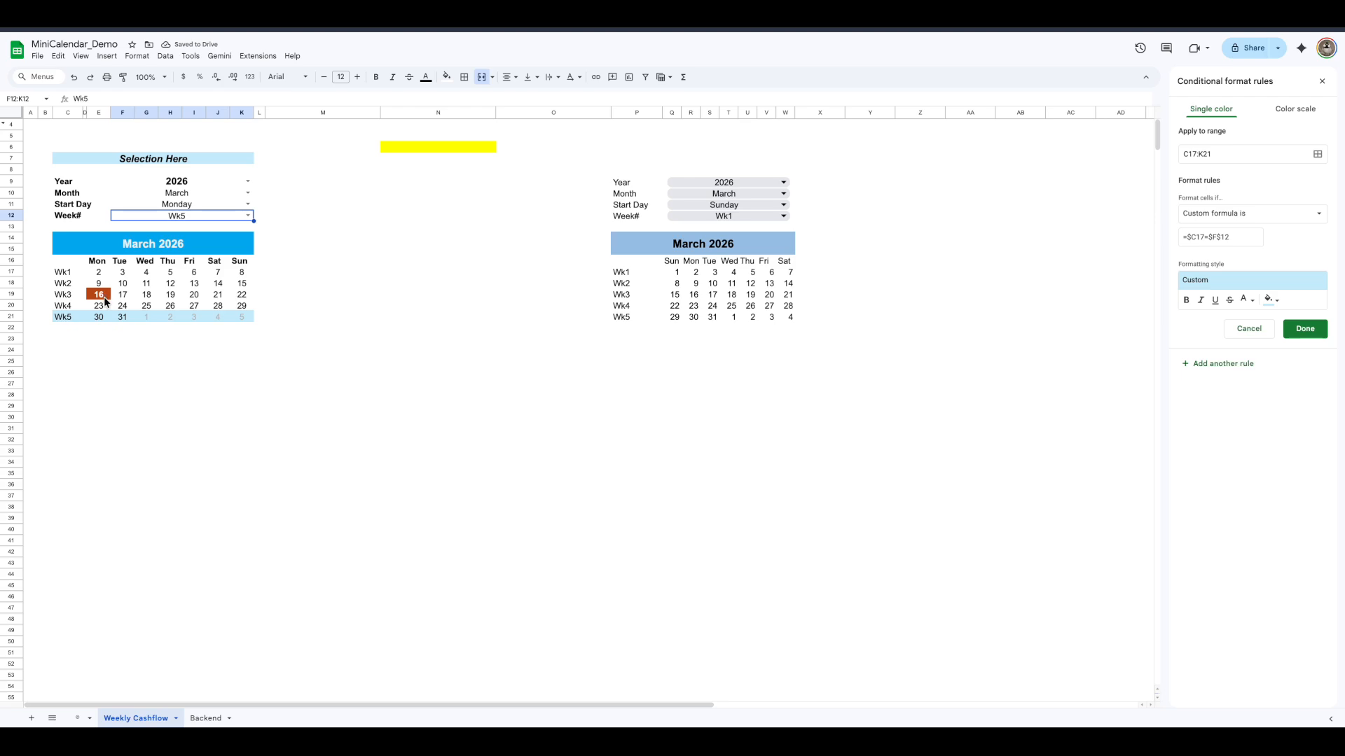
Set the blue calendar's Start Day to Sunday and its Week# to Wk1
left_click(247, 204)
left_click(166, 228)
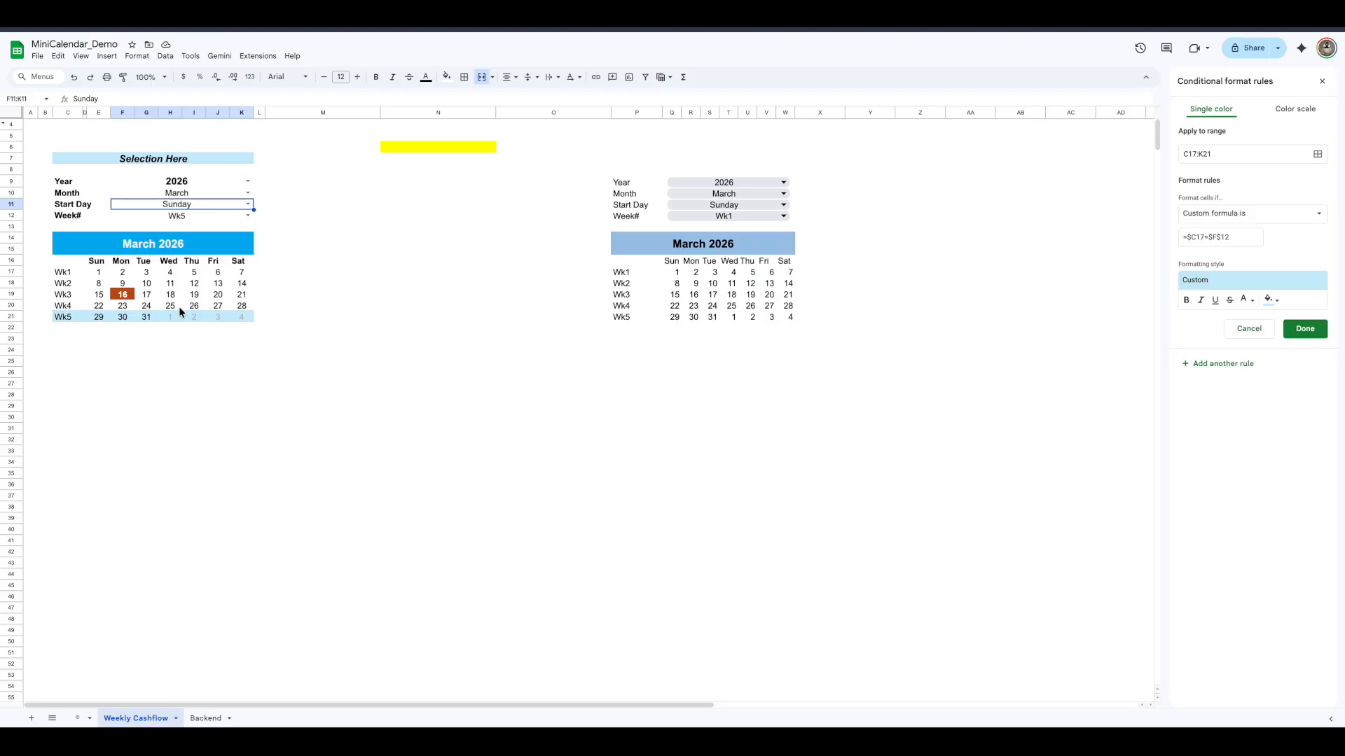
left_click(249, 215)
left_click(152, 234)
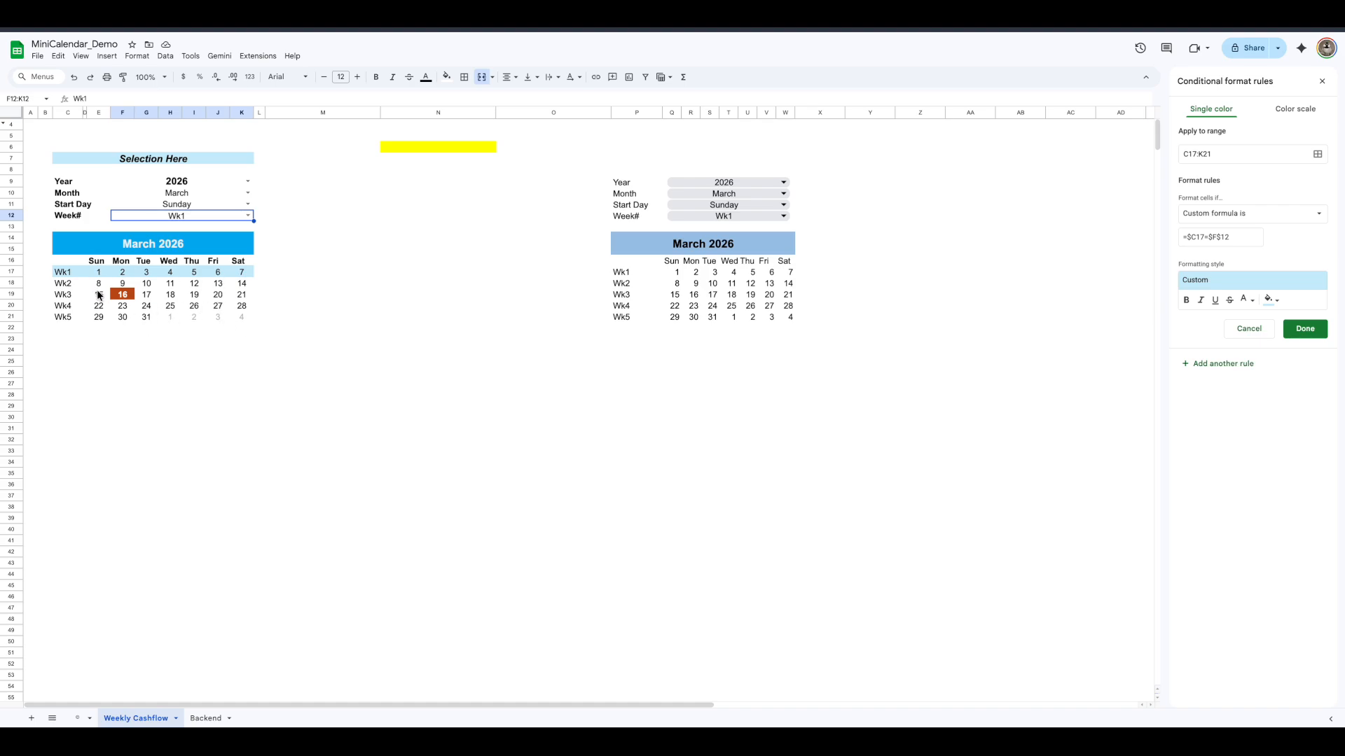
Set the blue calendar's Month to April and its Week# to Wk3
left_click(247, 193)
left_click(169, 255)
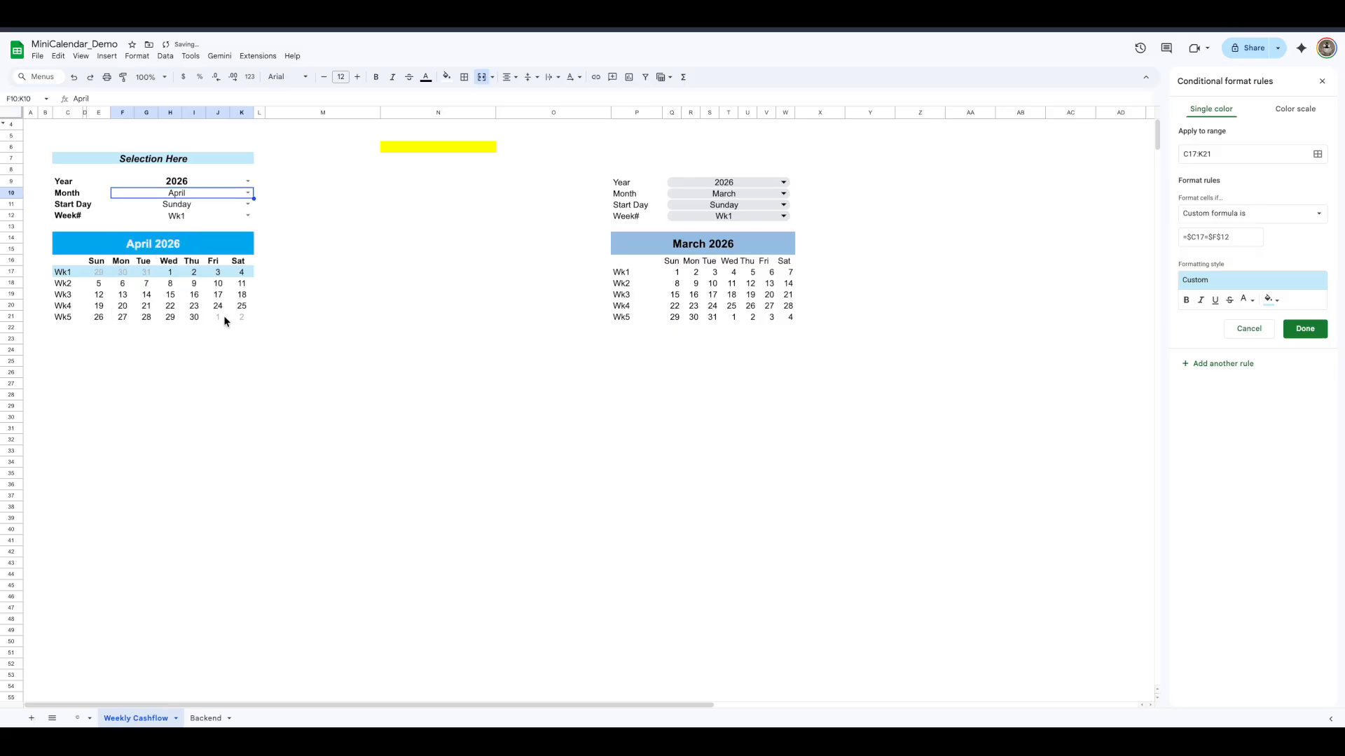
left_click(246, 216)
left_click(181, 257)
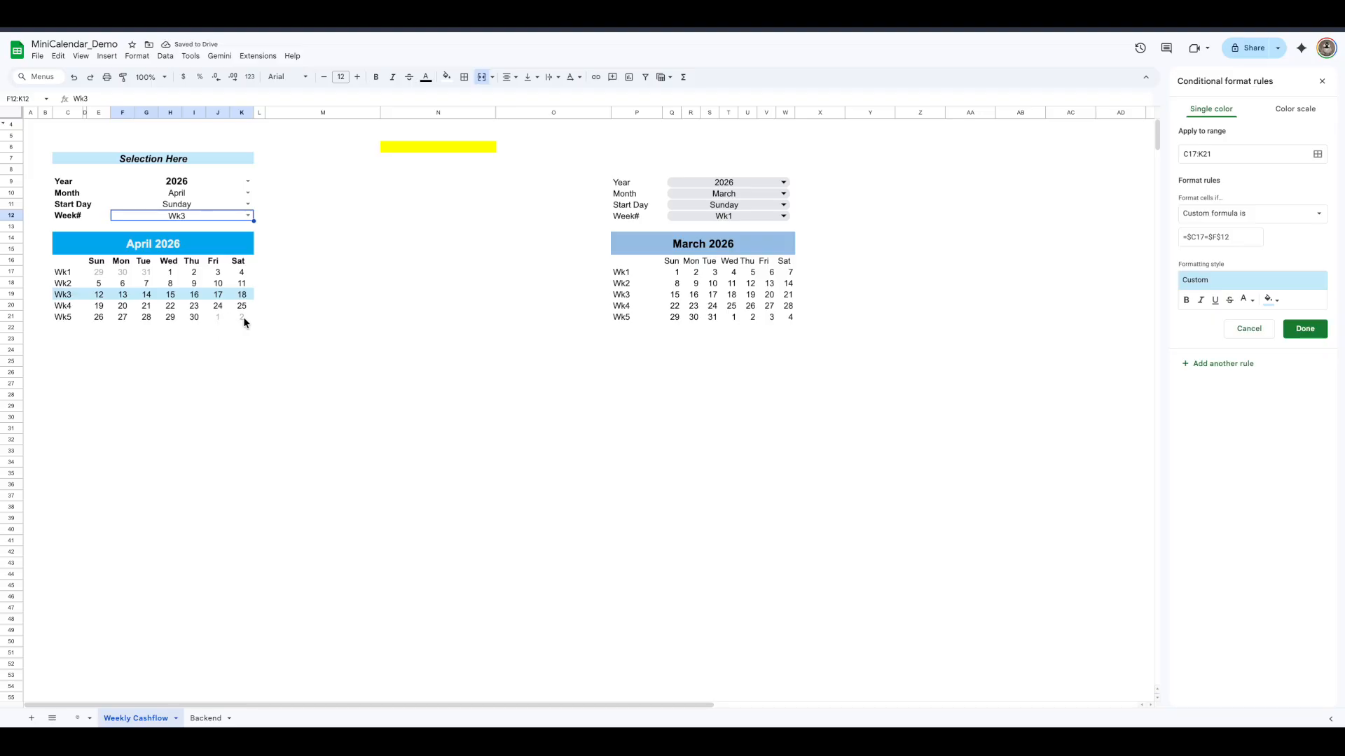
Set the blue calendar's Month to March and its Week# to Wk2
left_click(247, 193)
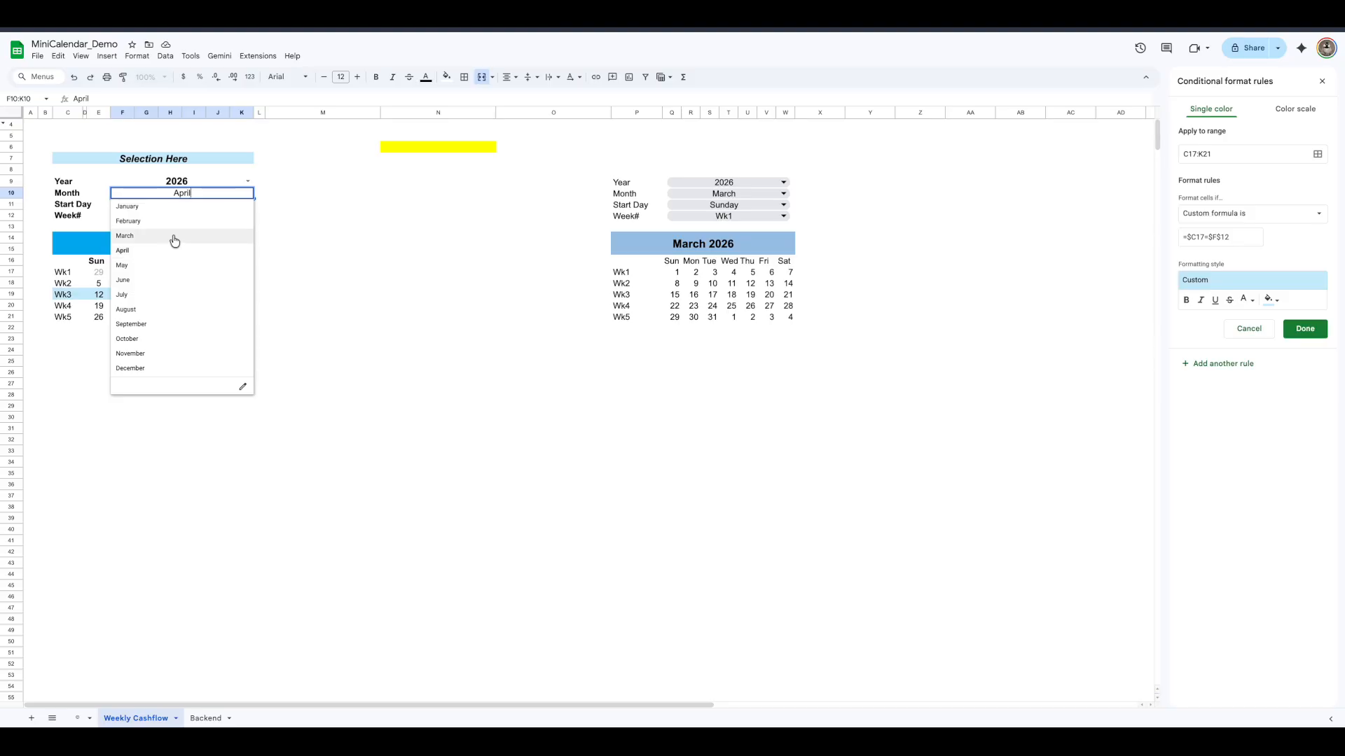
left_click(174, 236)
left_click(248, 216)
left_click(190, 244)
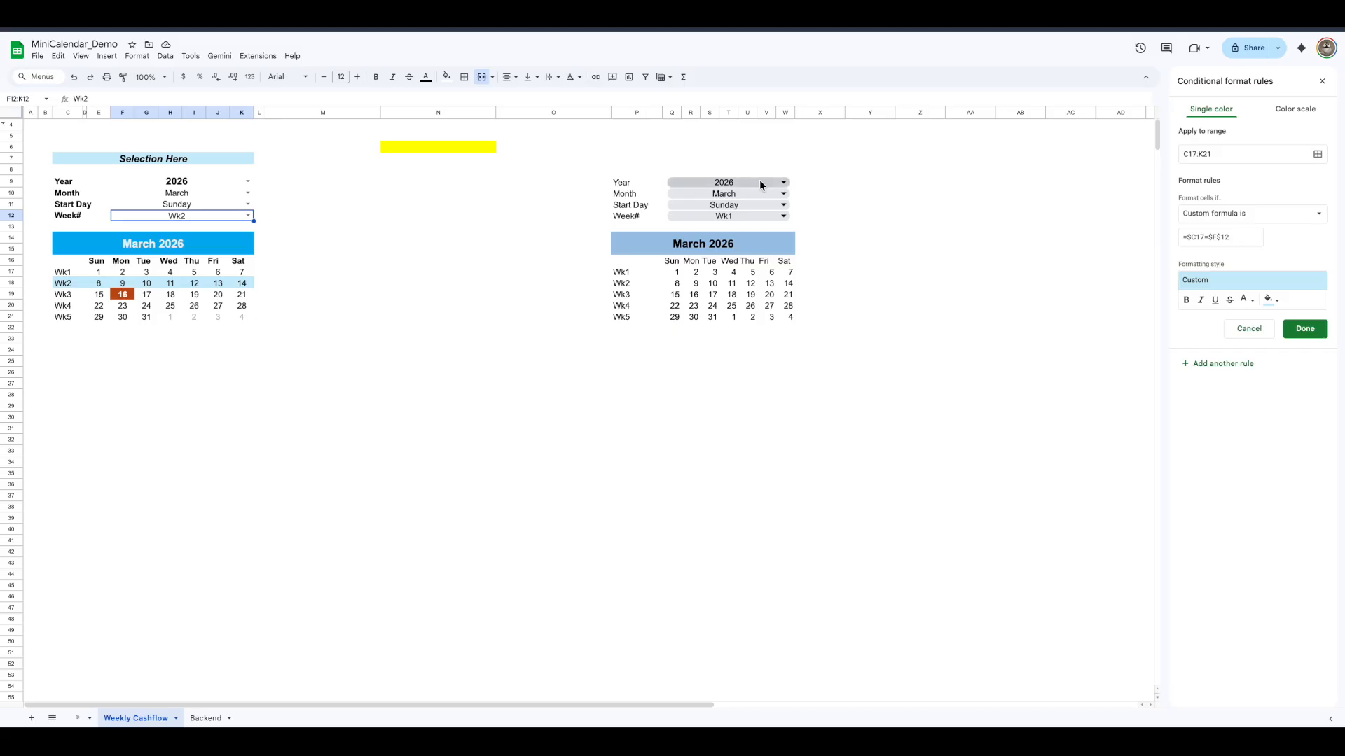
Change the display style of the second calendar's Year dropdown (Q9) to Arrow and close the data validation rules
left_click(784, 184)
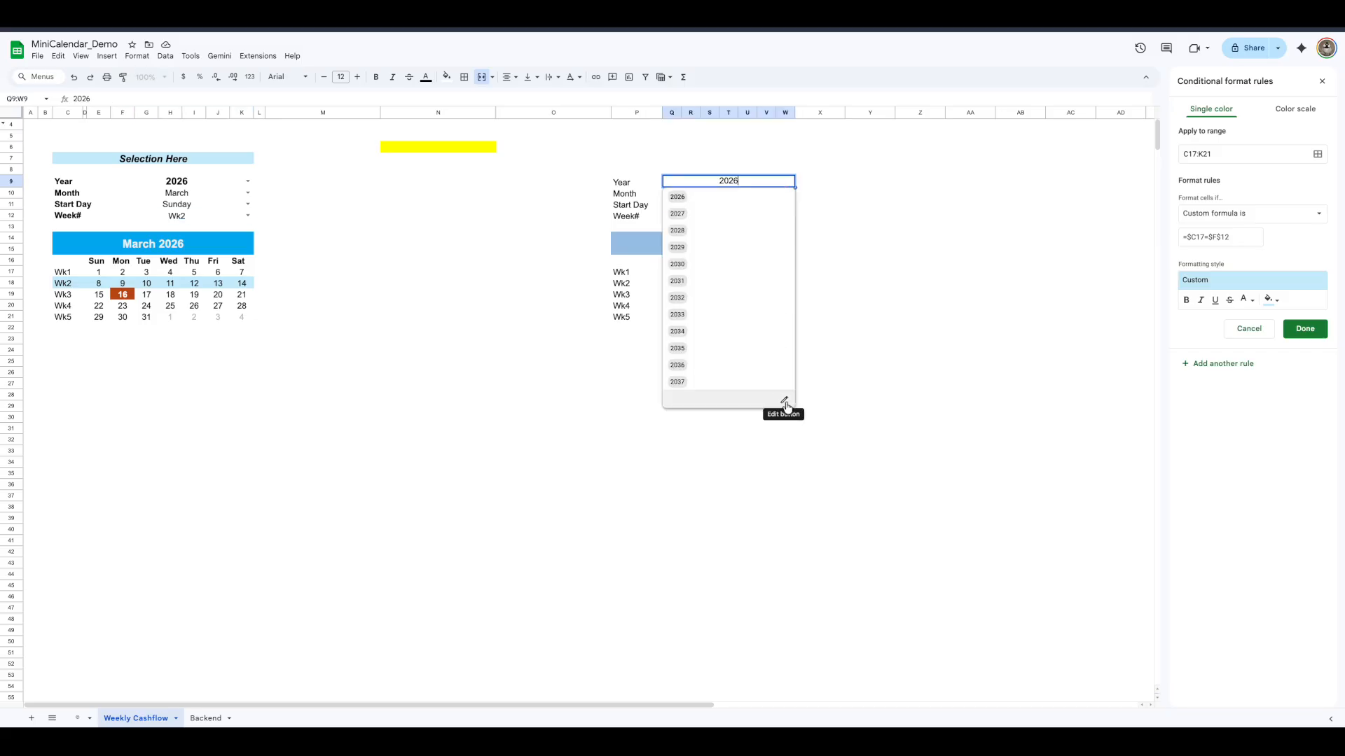
left_click(841, 172)
left_click(781, 182)
left_click(782, 405)
left_click(1223, 611)
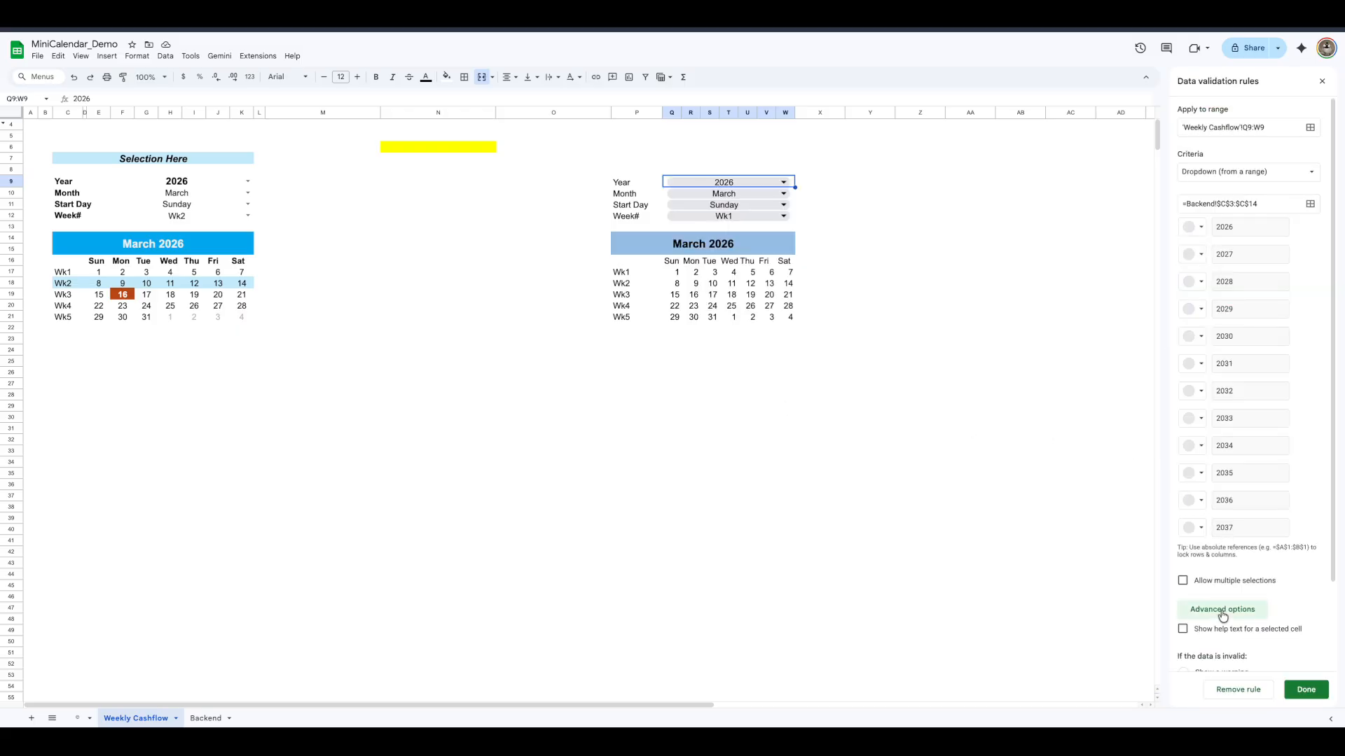
scroll(1220, 589, "down", 2)
left_click(1185, 642)
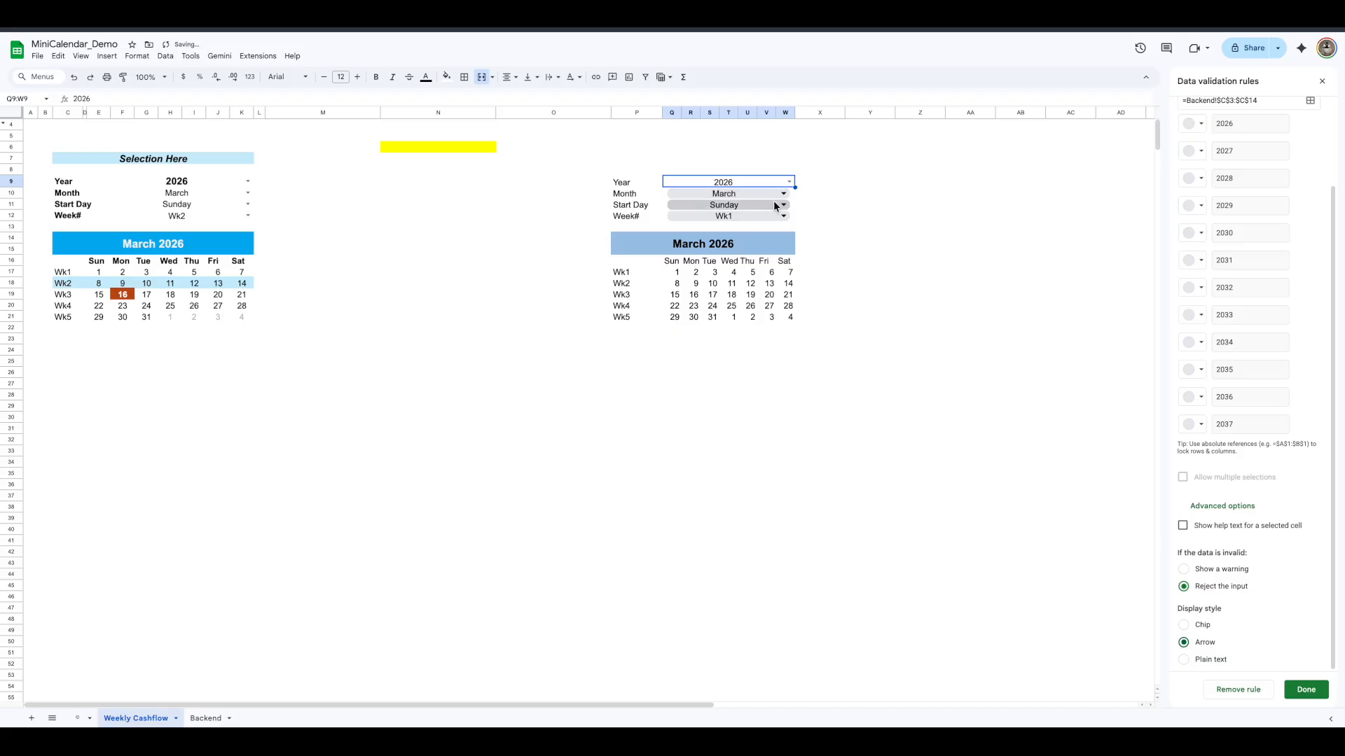
left_click(1306, 690)
left_click(909, 273)
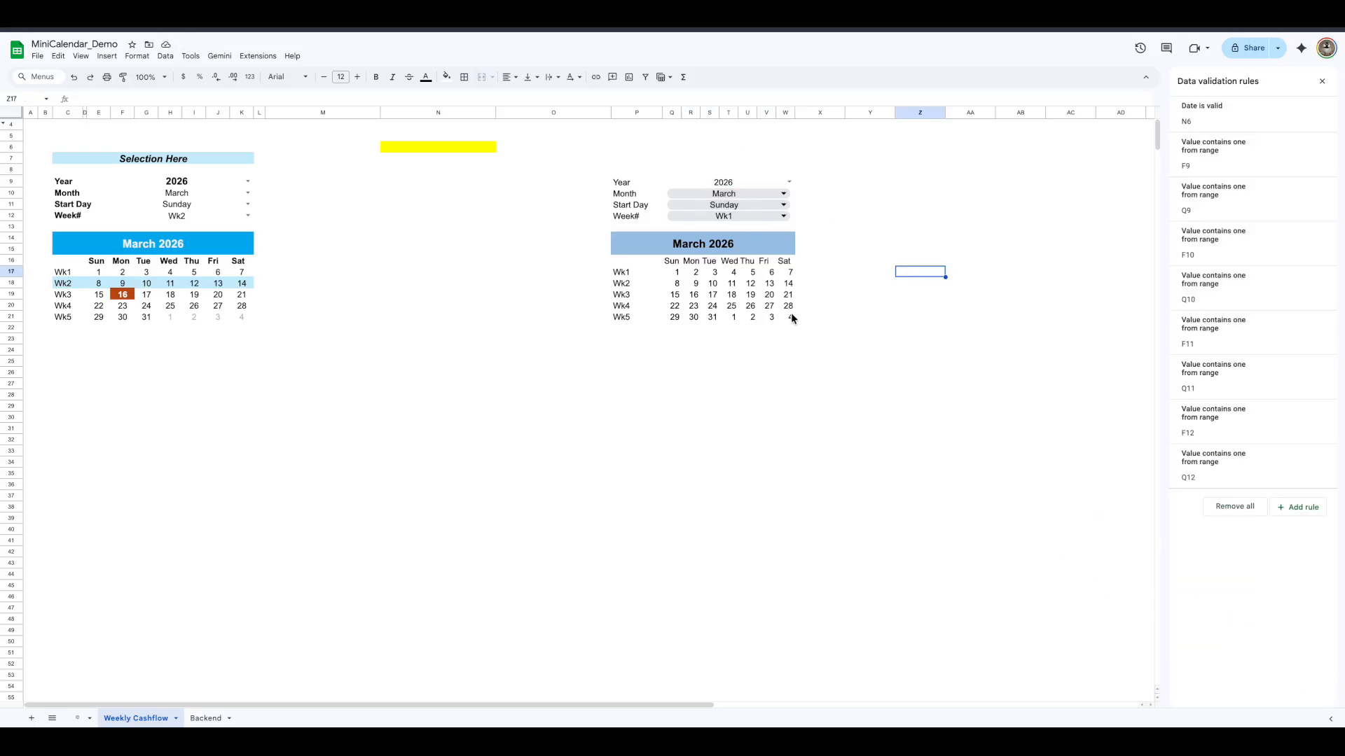
left_click(1321, 81)
left_click(950, 294)
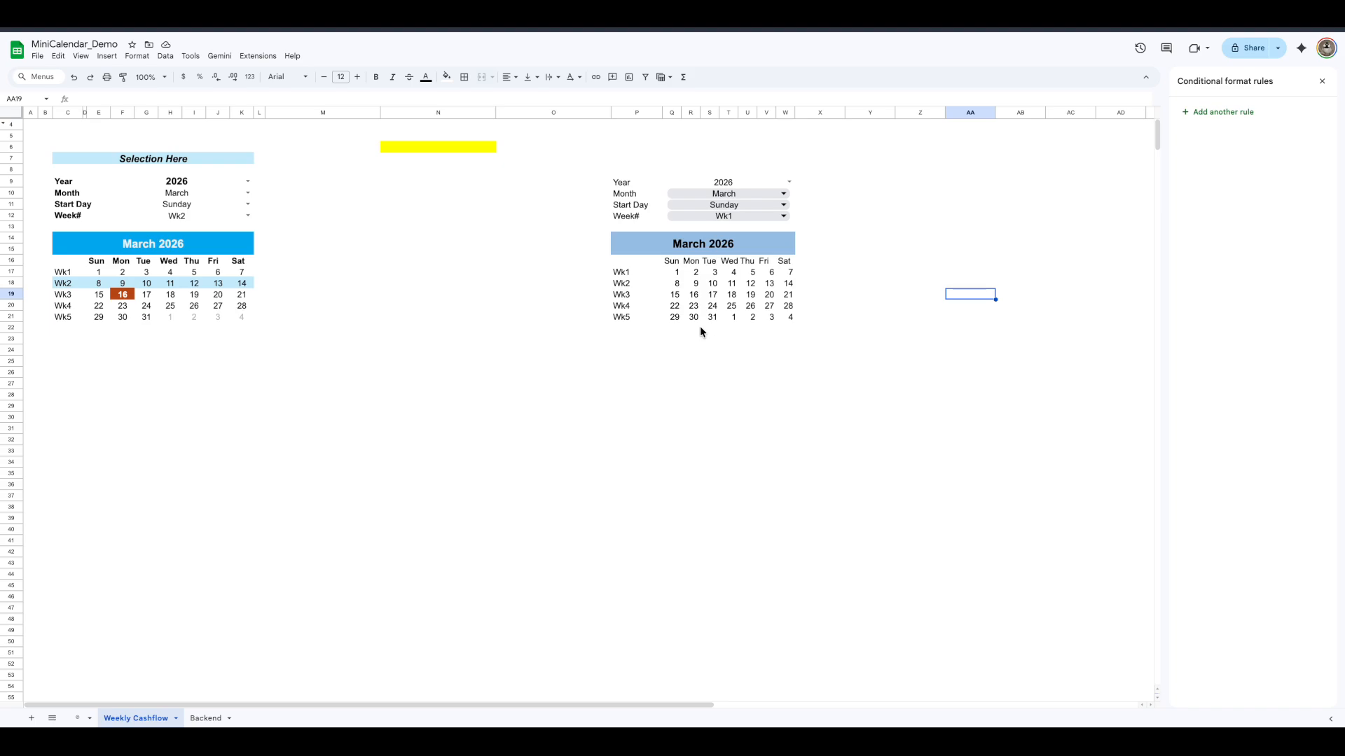
Create a conditional formatting rule for P17:W21 with the custom formula =P17=Today()
left_click_drag(621, 273, 786, 320)
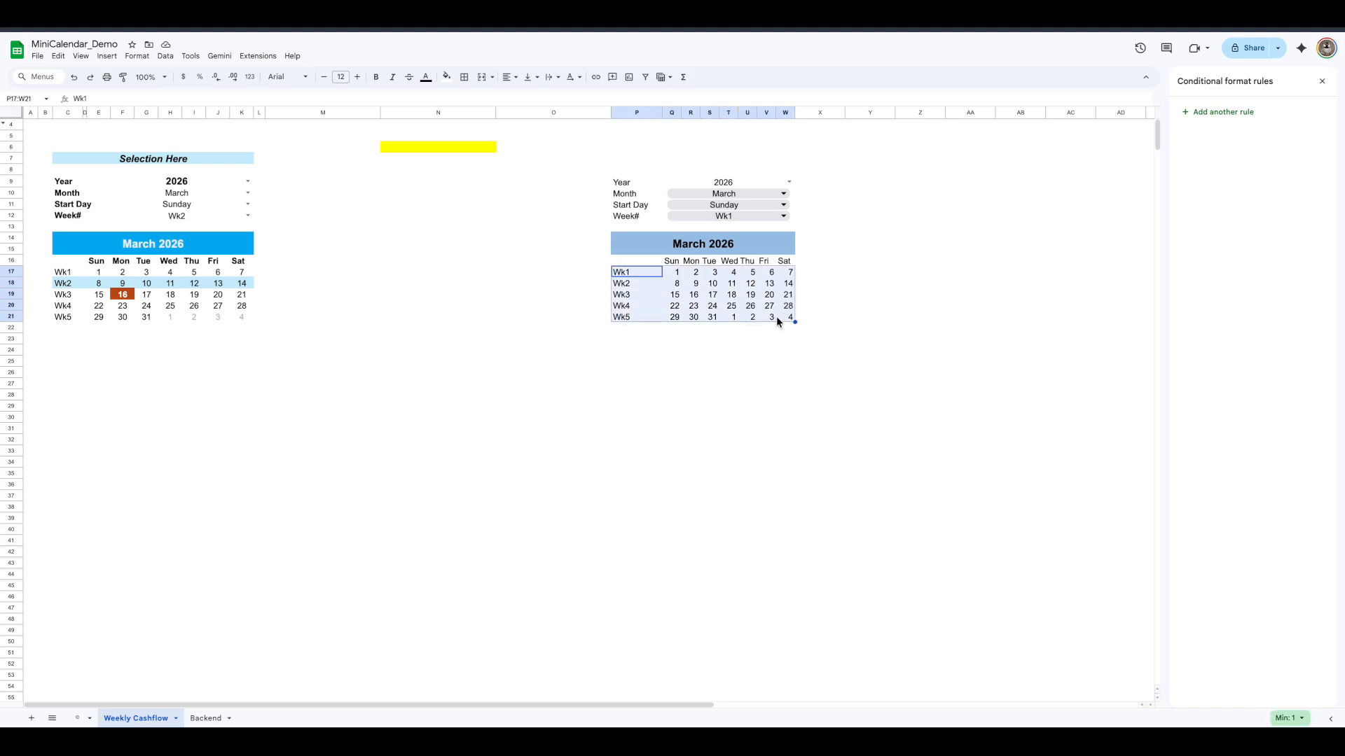
left_click(137, 57)
left_click(183, 269)
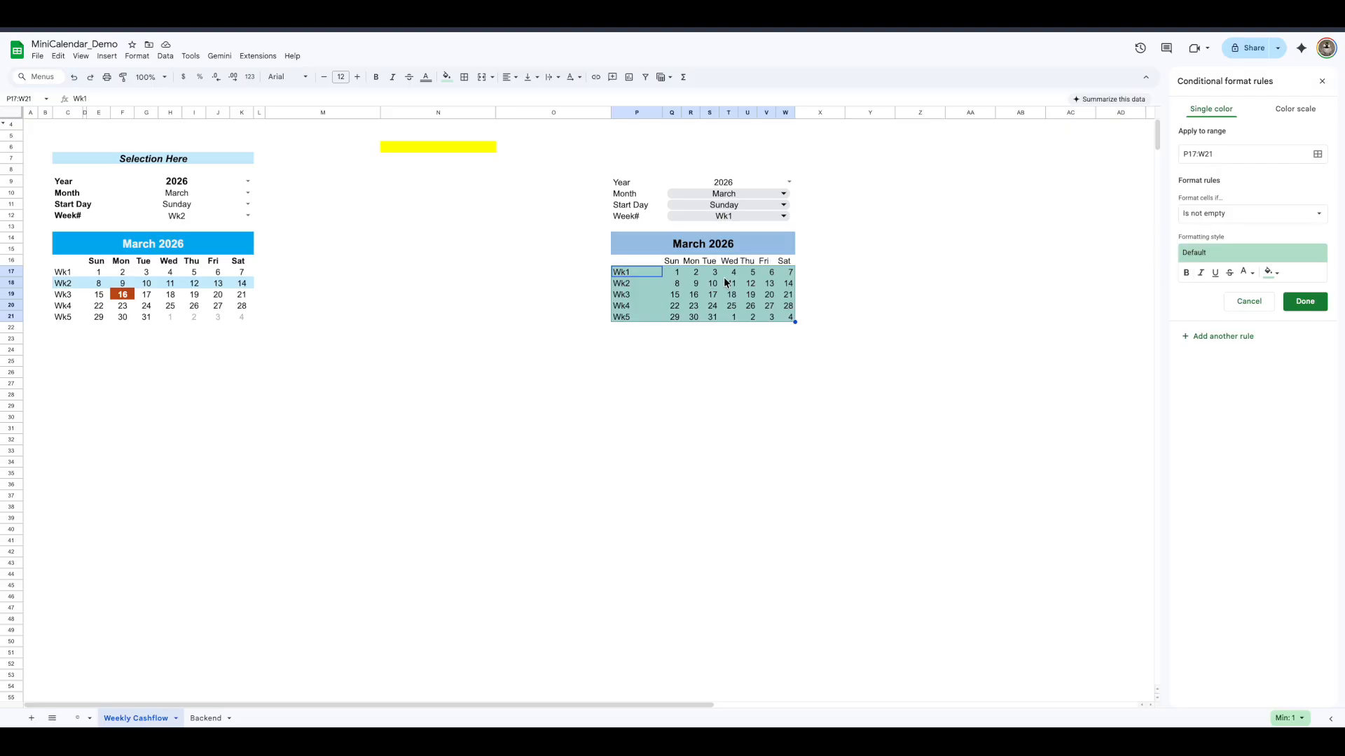
left_click(1314, 217)
left_click(1310, 187)
left_click(1310, 214)
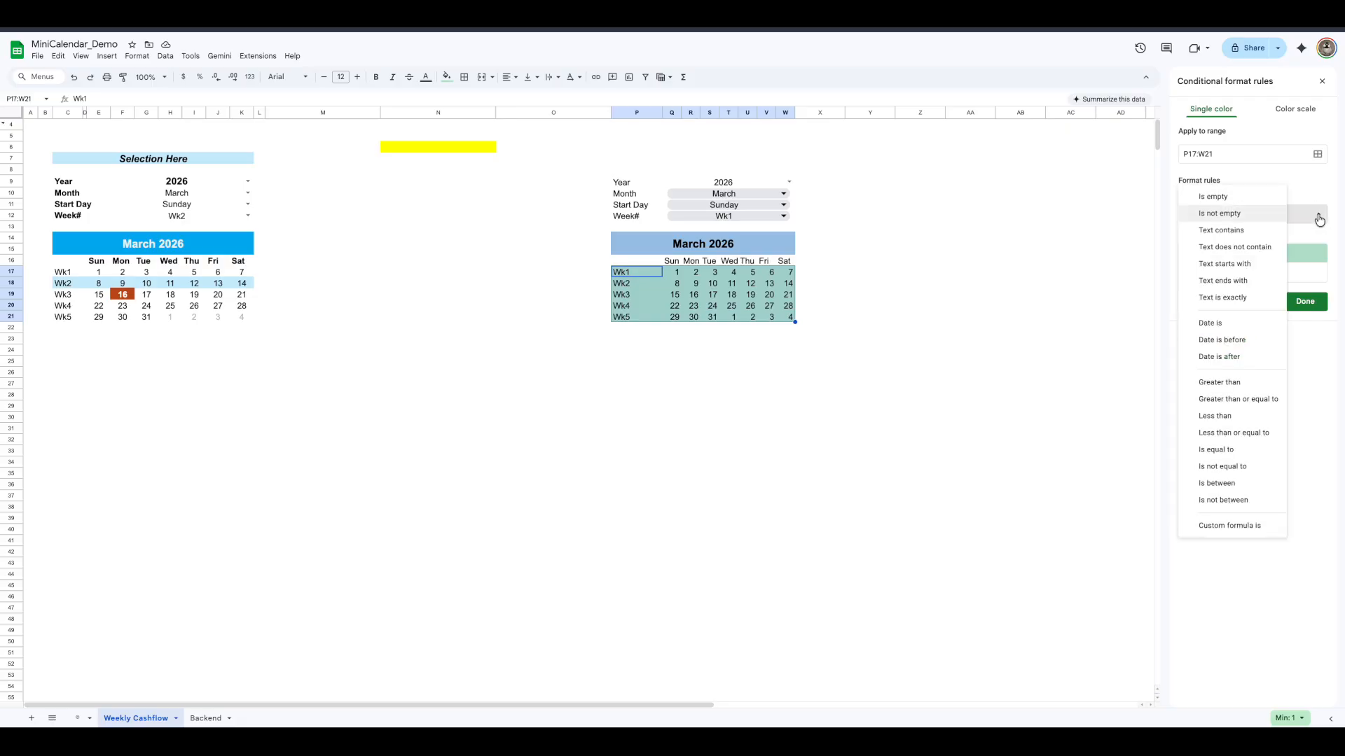
left_click(1235, 530)
left_click(1216, 239)
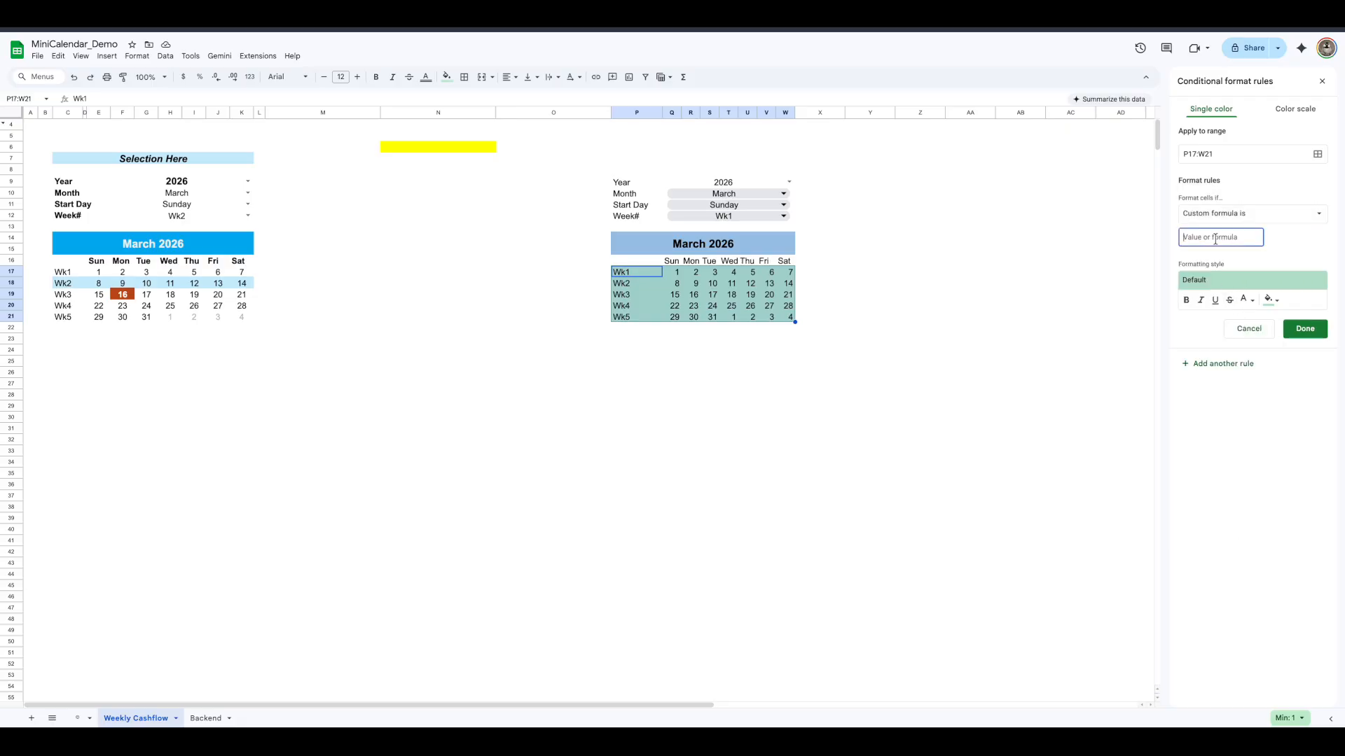
type("=P17=T")
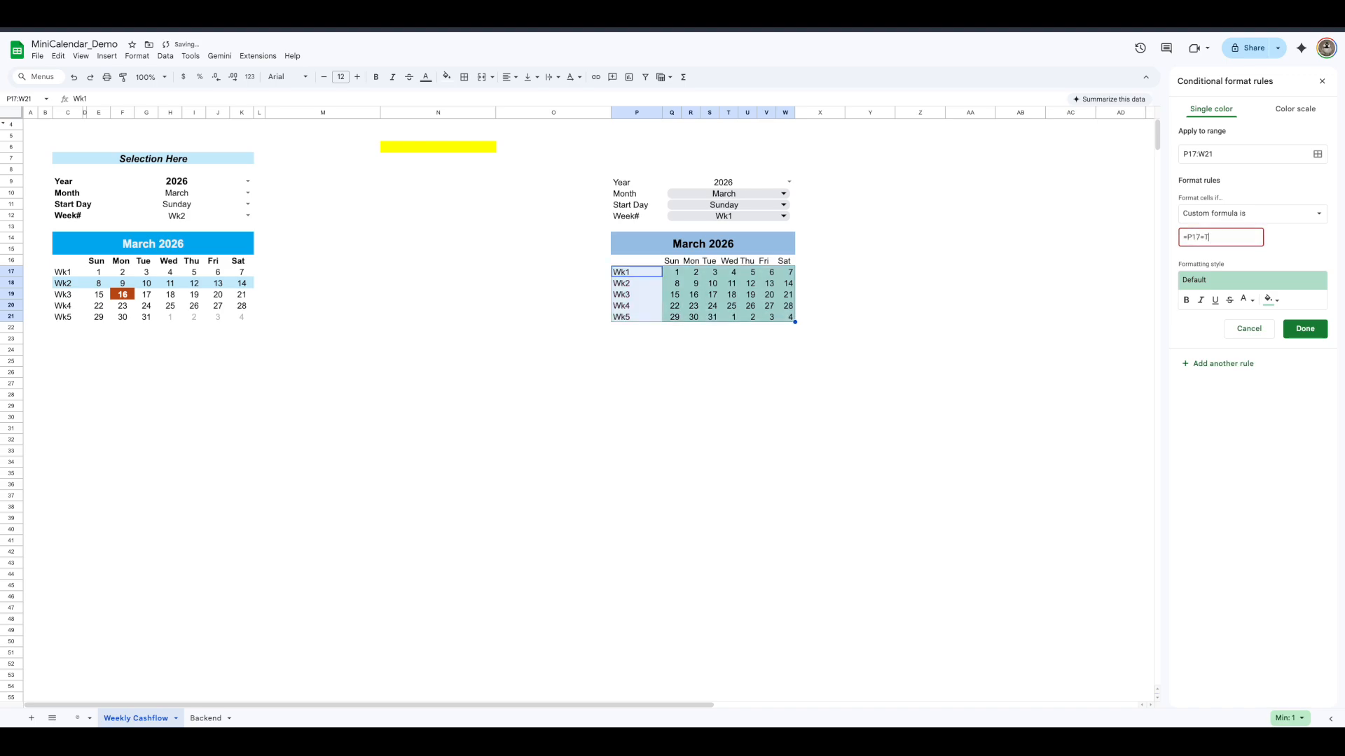
type("oday(")
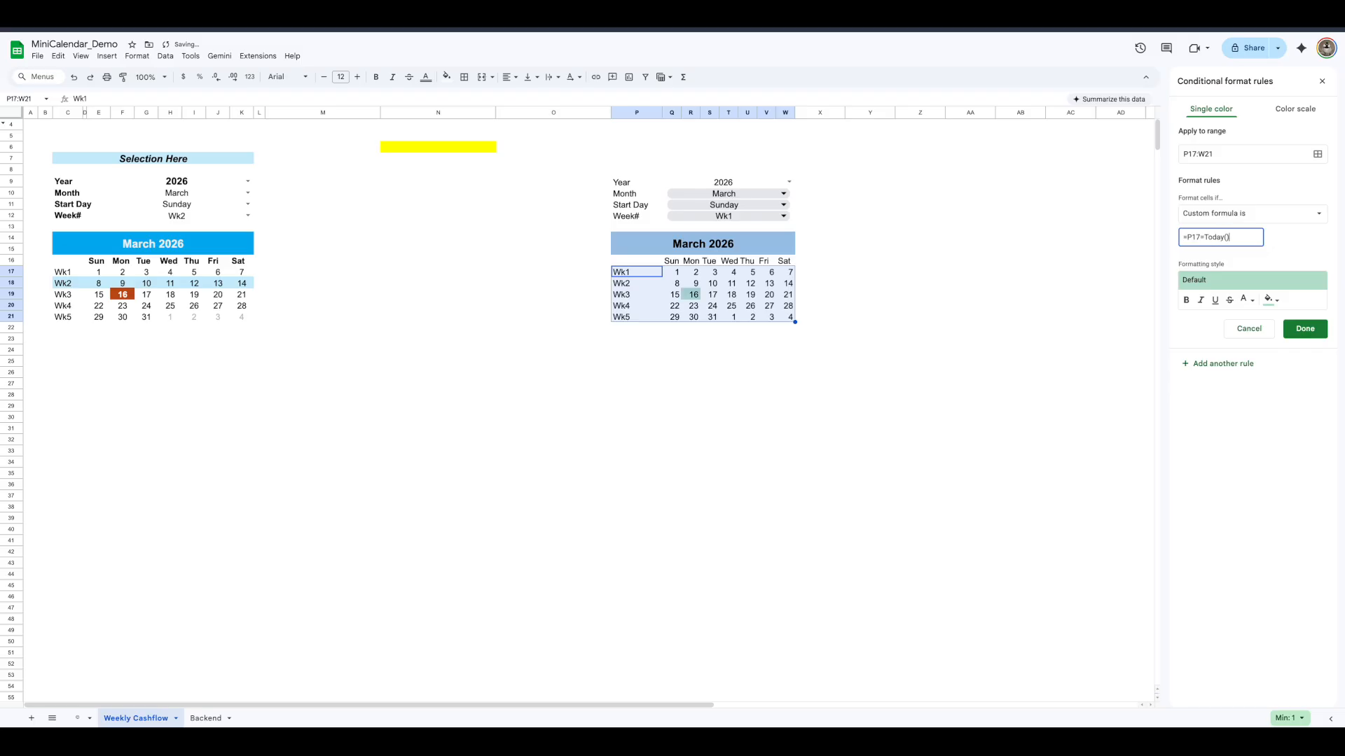
Give the today rule a dark orange fill with white bold text and save it
left_click(1271, 300)
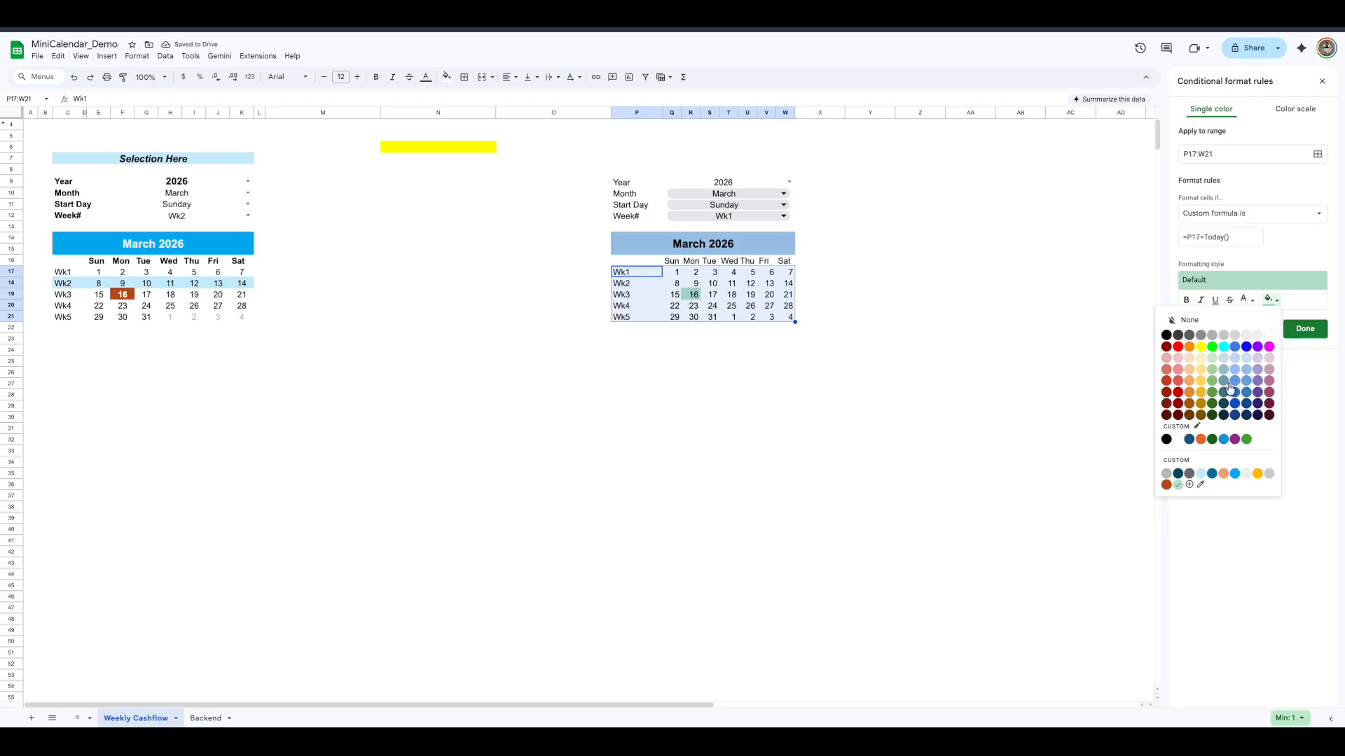
left_click(1189, 403)
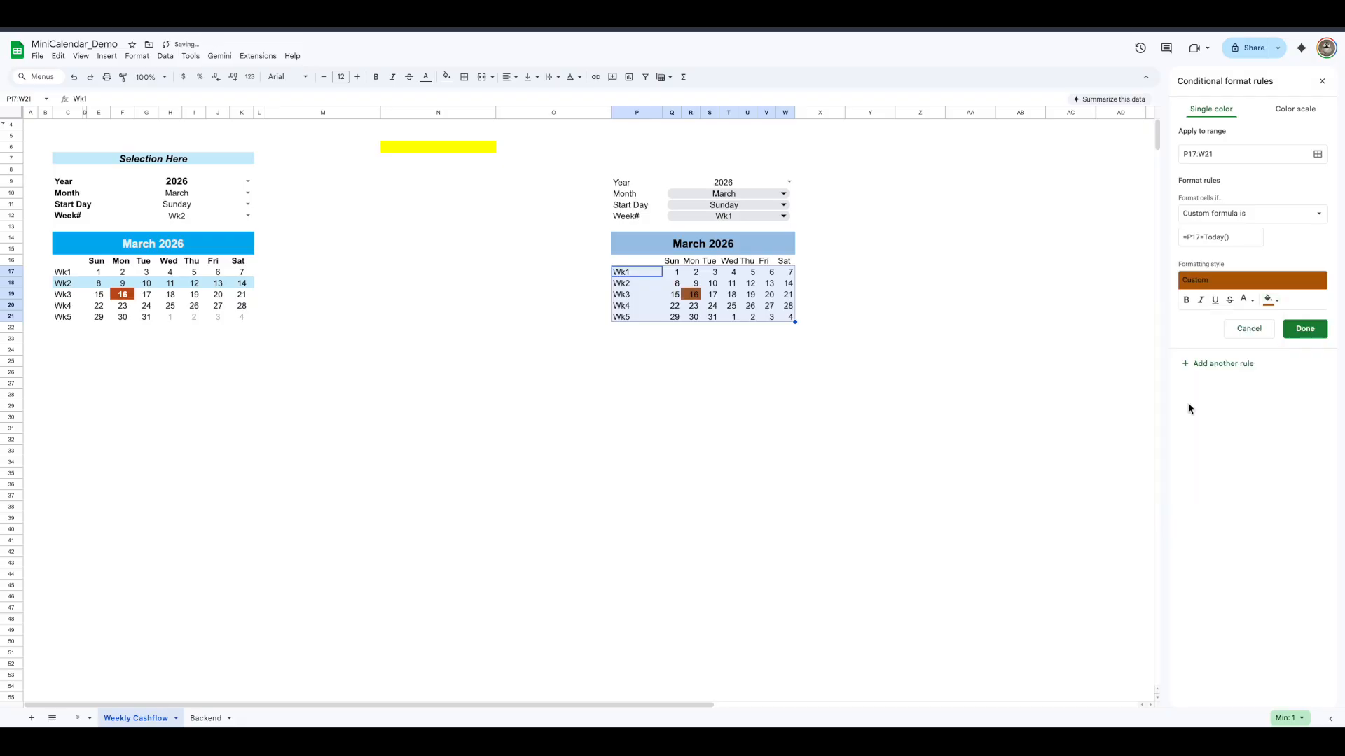
left_click(1246, 300)
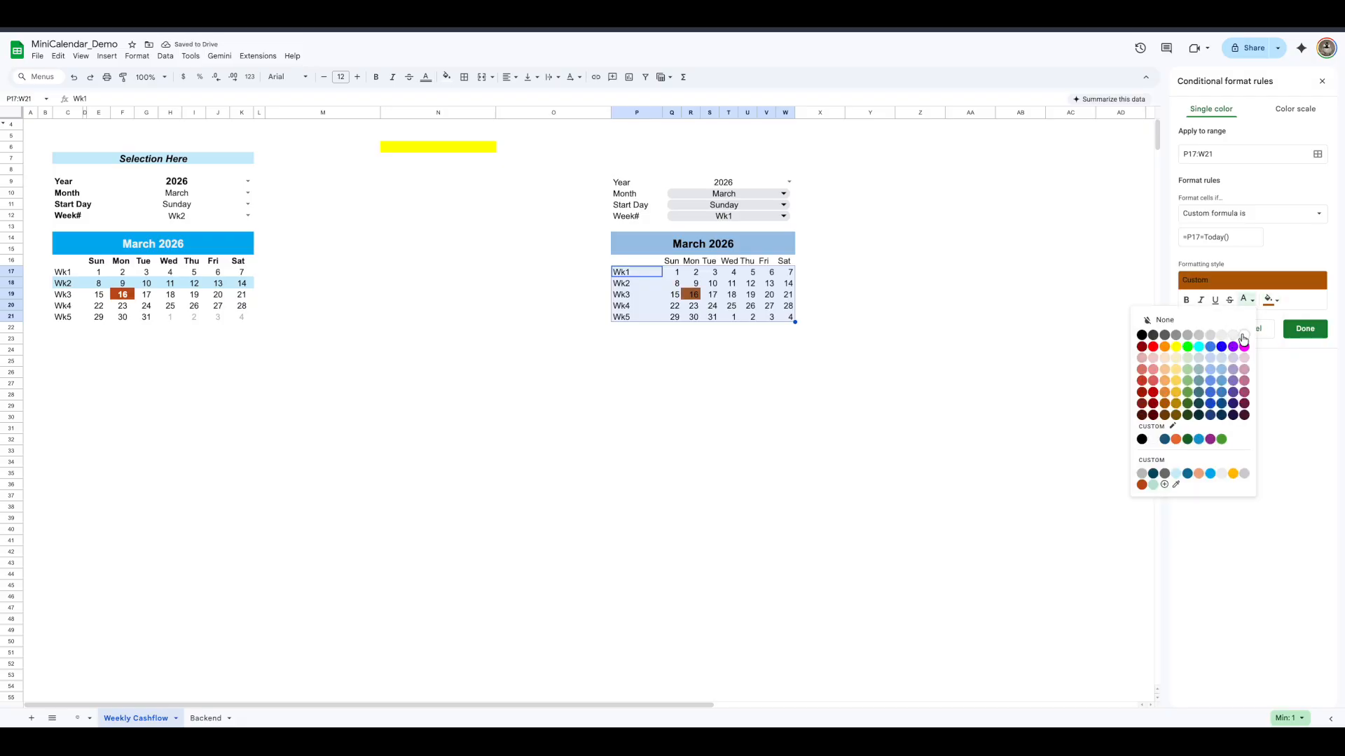
left_click(1244, 335)
left_click(1187, 301)
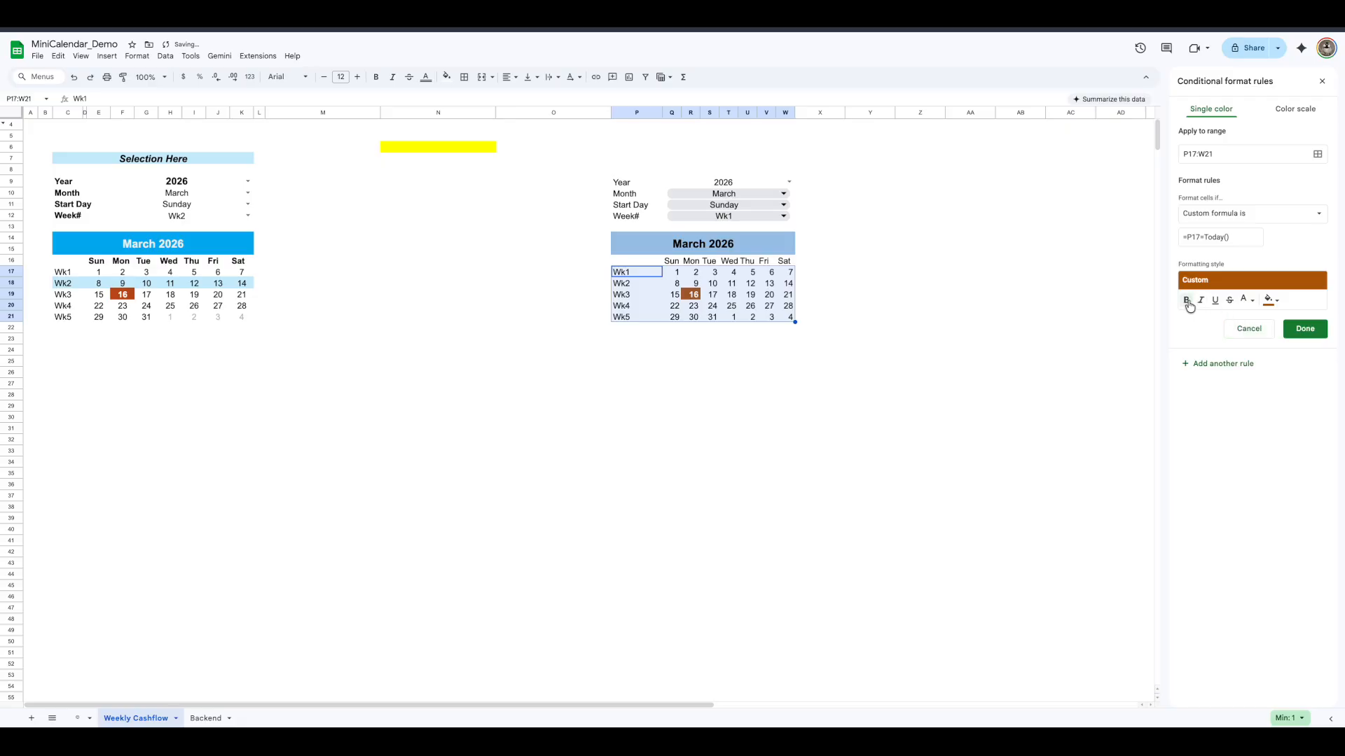
left_click(1307, 330)
left_click(954, 339)
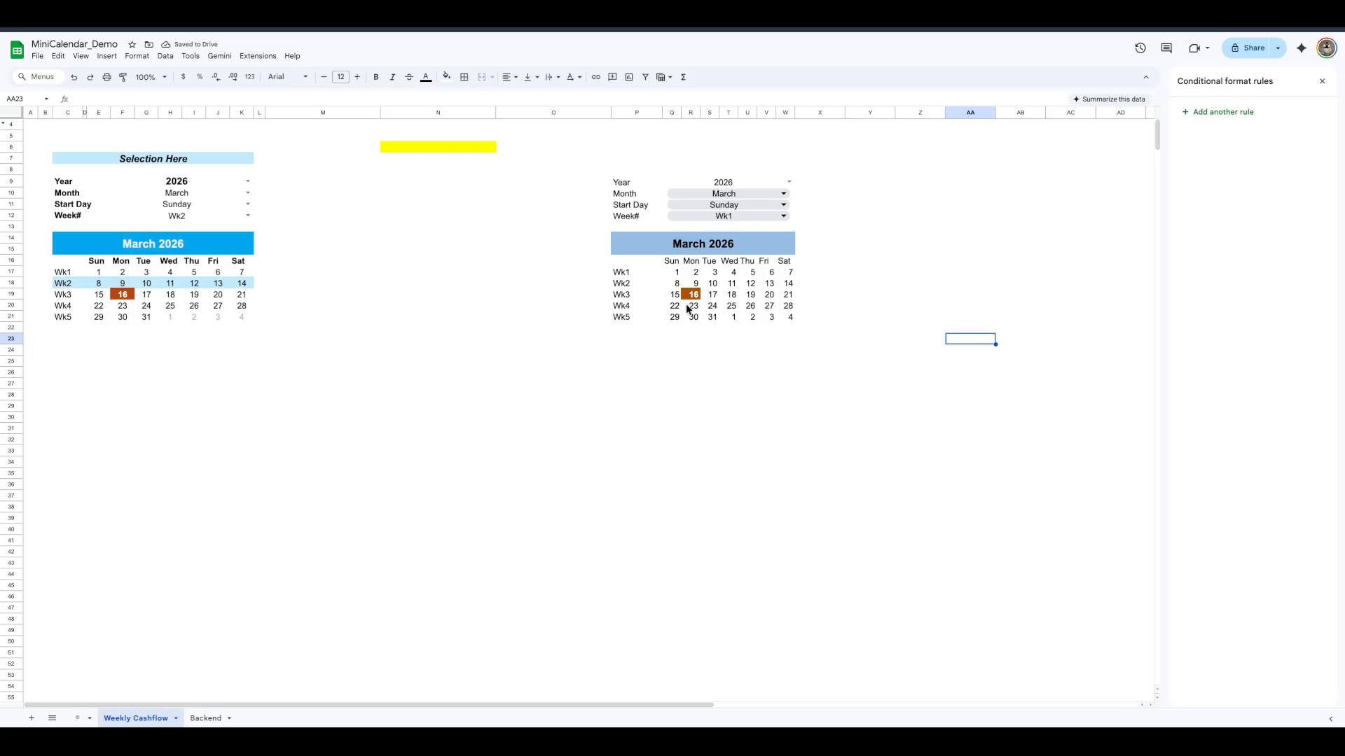
Align the second calendar's dates in Q17:W21 to the vertical middle and center them horizontally
left_click_drag(668, 271, 792, 320)
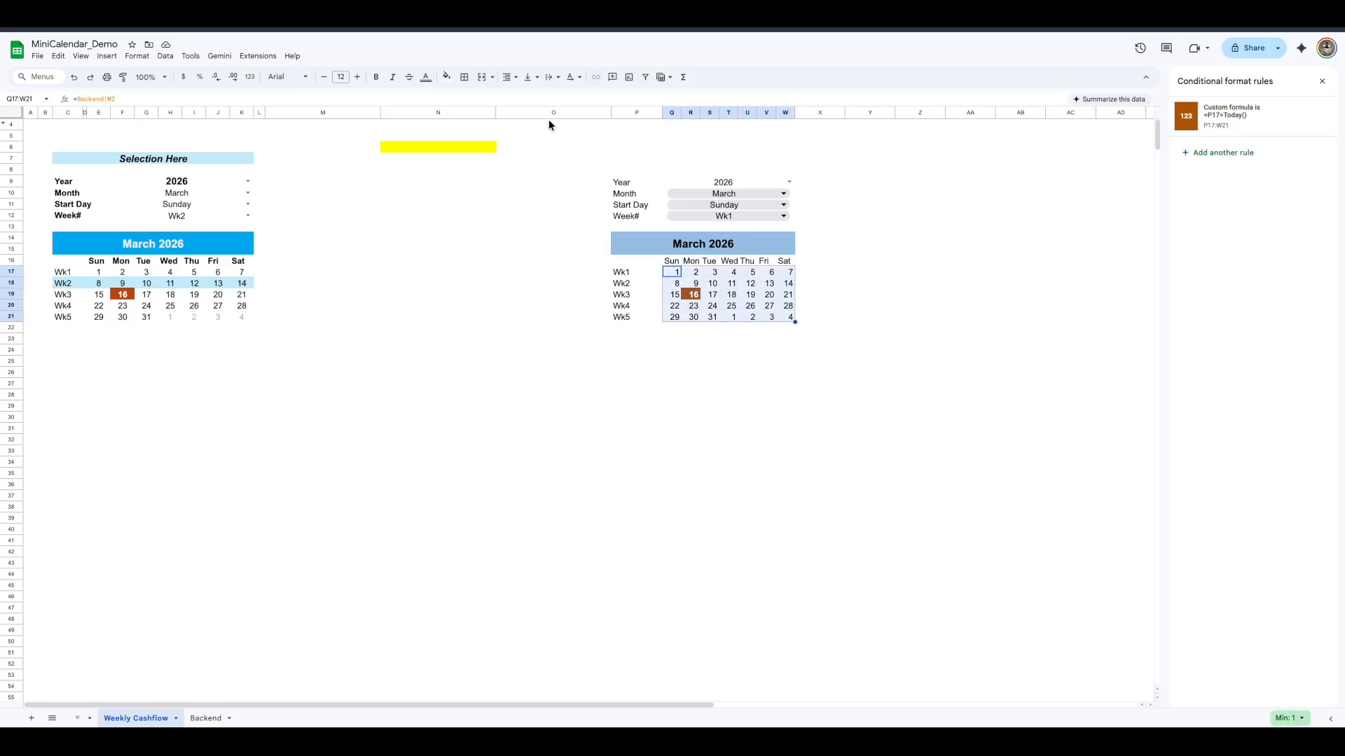
left_click(532, 82)
left_click(548, 98)
left_click(530, 77)
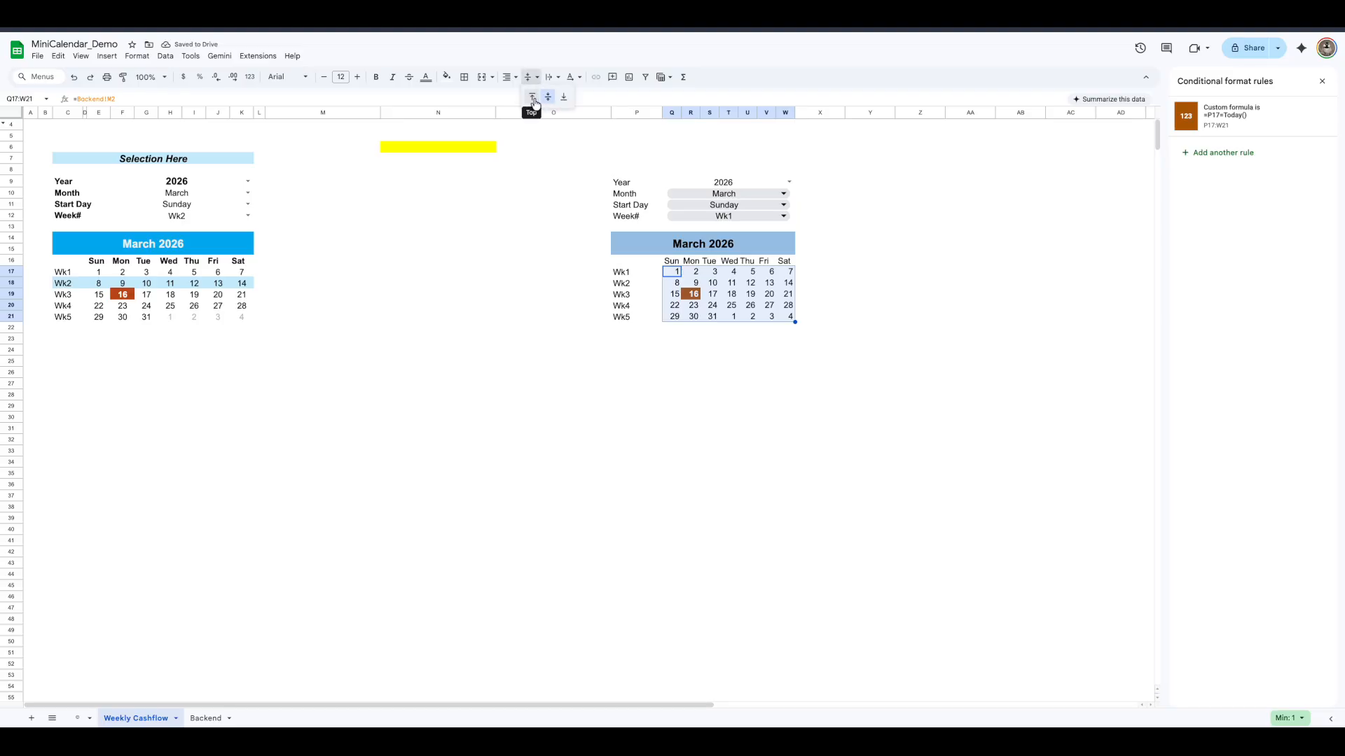
left_click(507, 77)
left_click(526, 98)
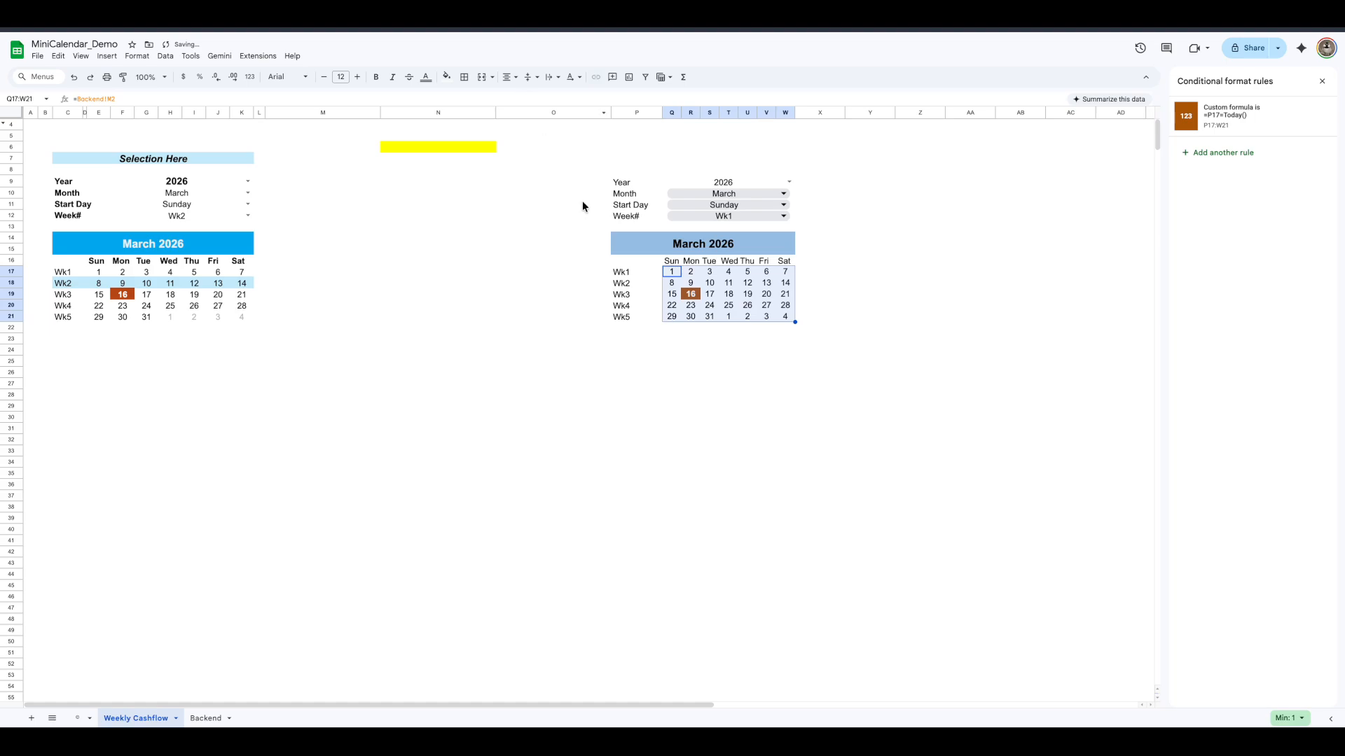
left_click(733, 374)
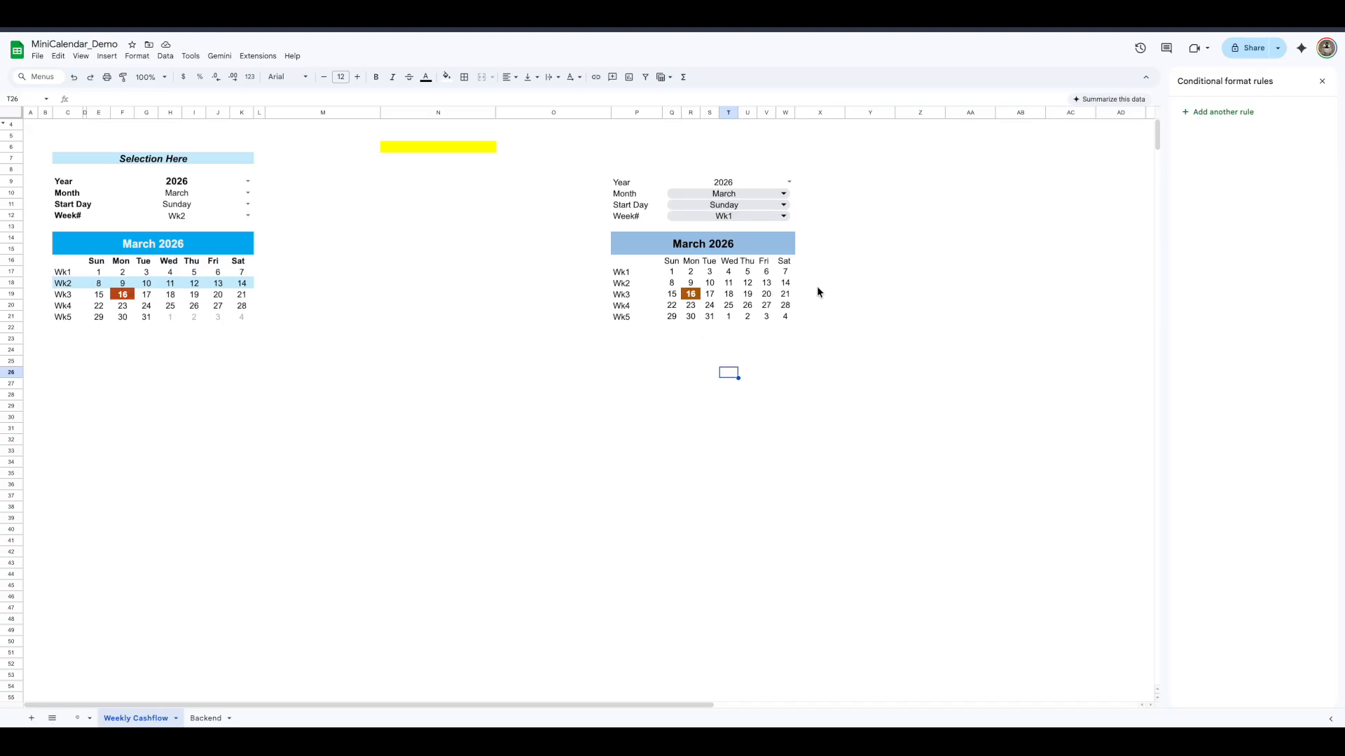
Add a conditional formatting rule for P17:W21 with the custom formula =$P17=$Q$12
left_click_drag(632, 272, 782, 317)
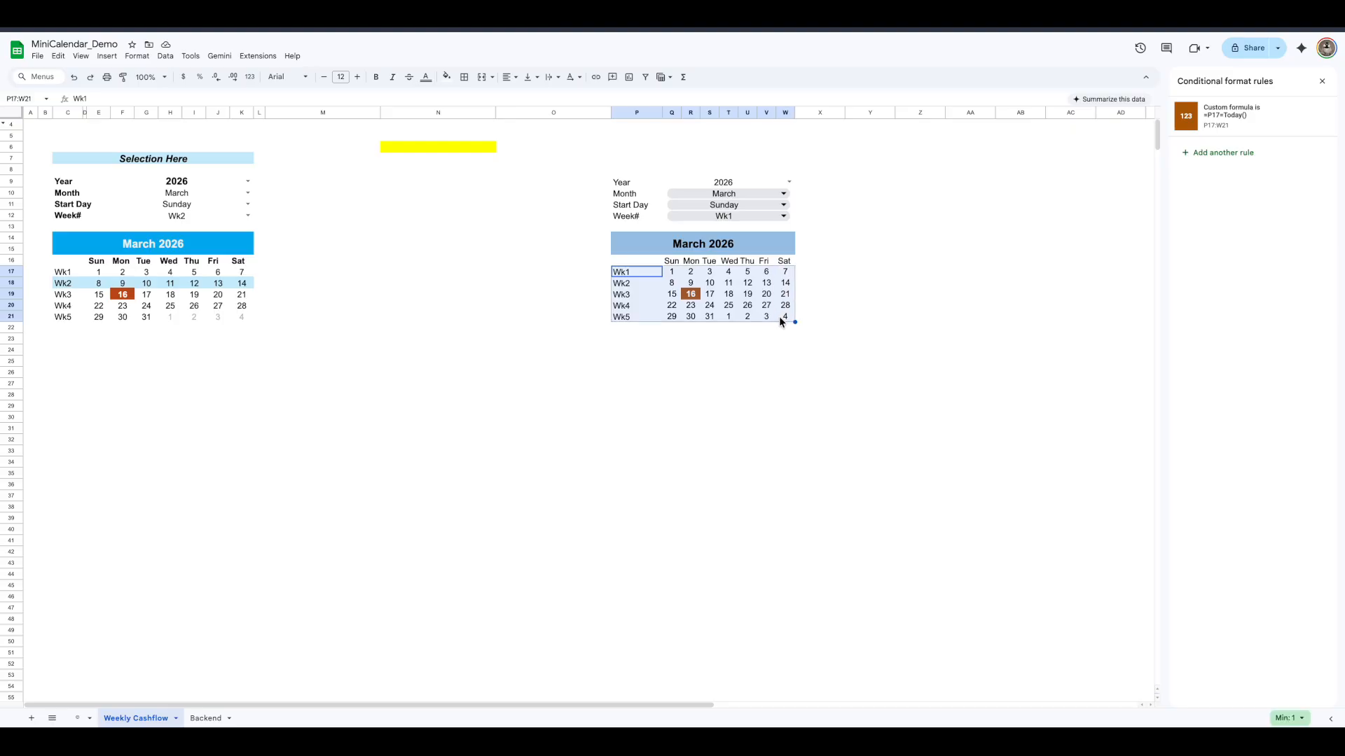
left_click(1232, 153)
left_click(1234, 213)
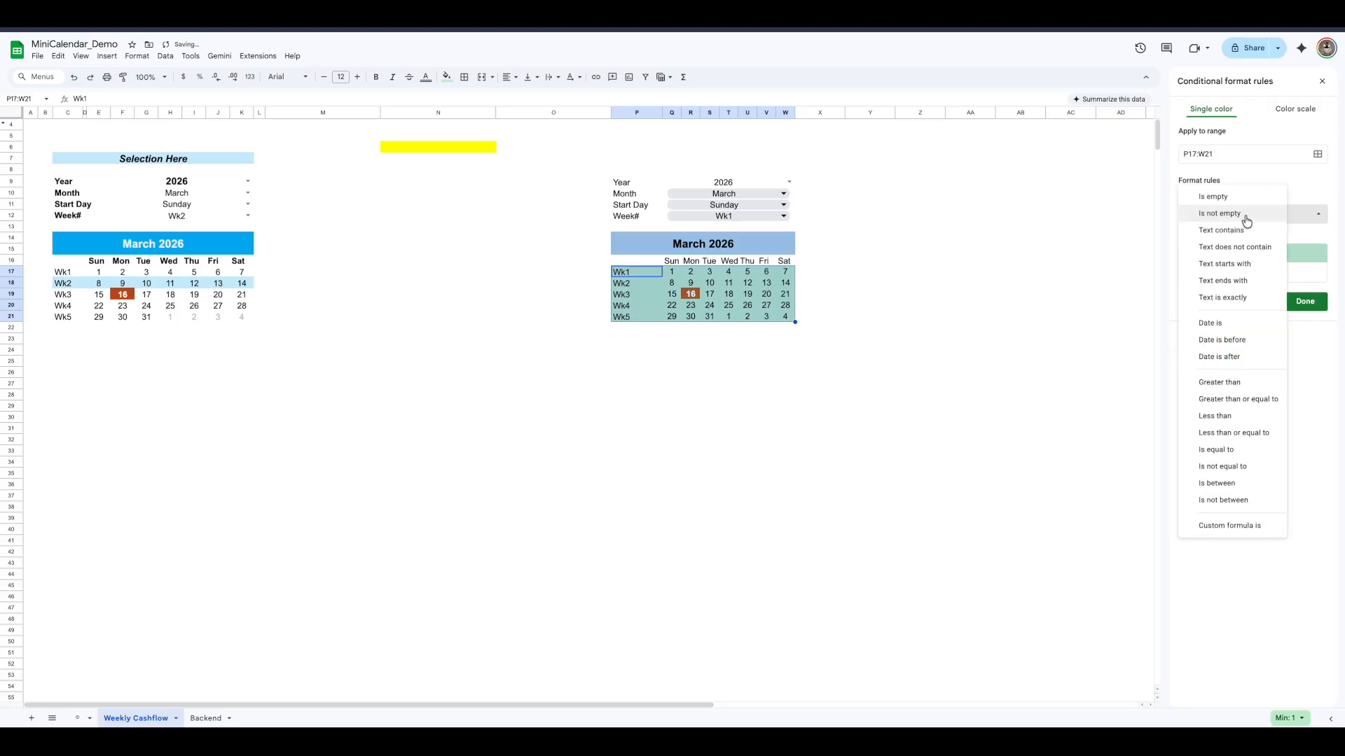
left_click(1236, 526)
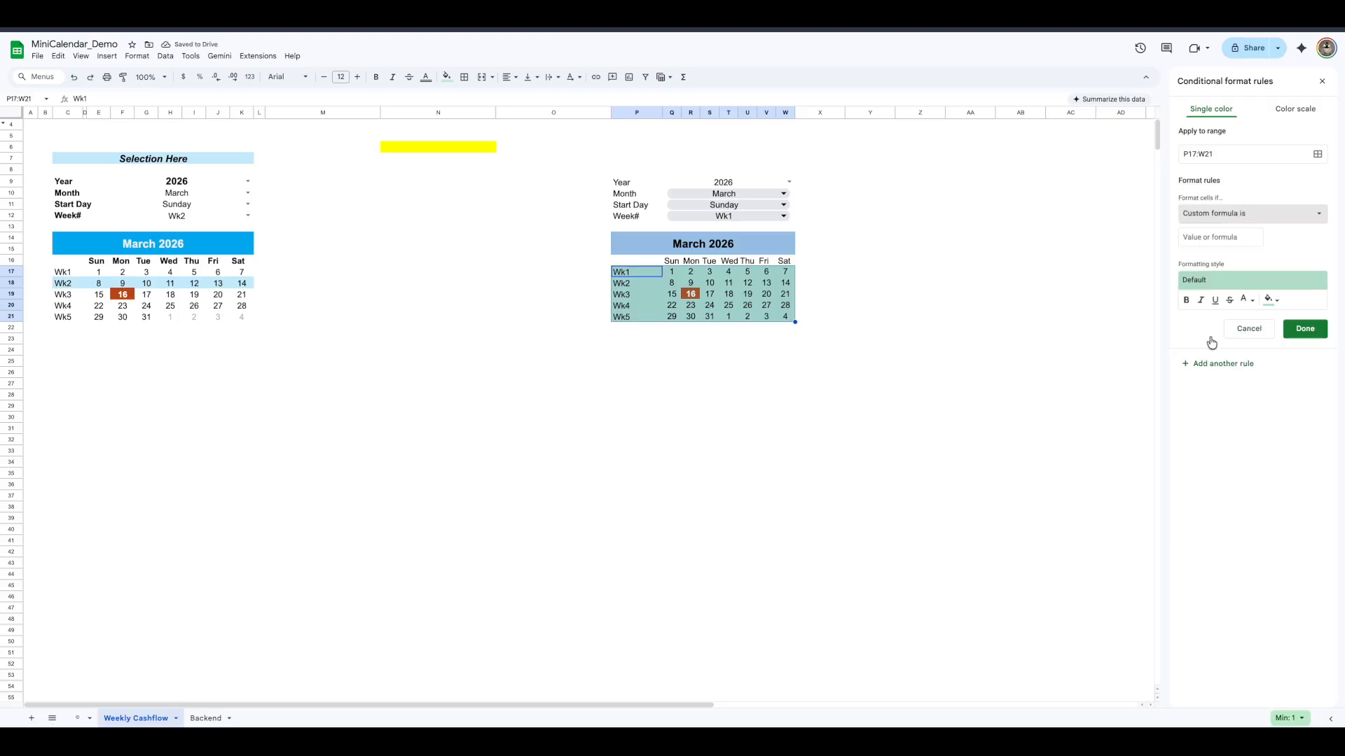
left_click(1214, 237)
type("=")
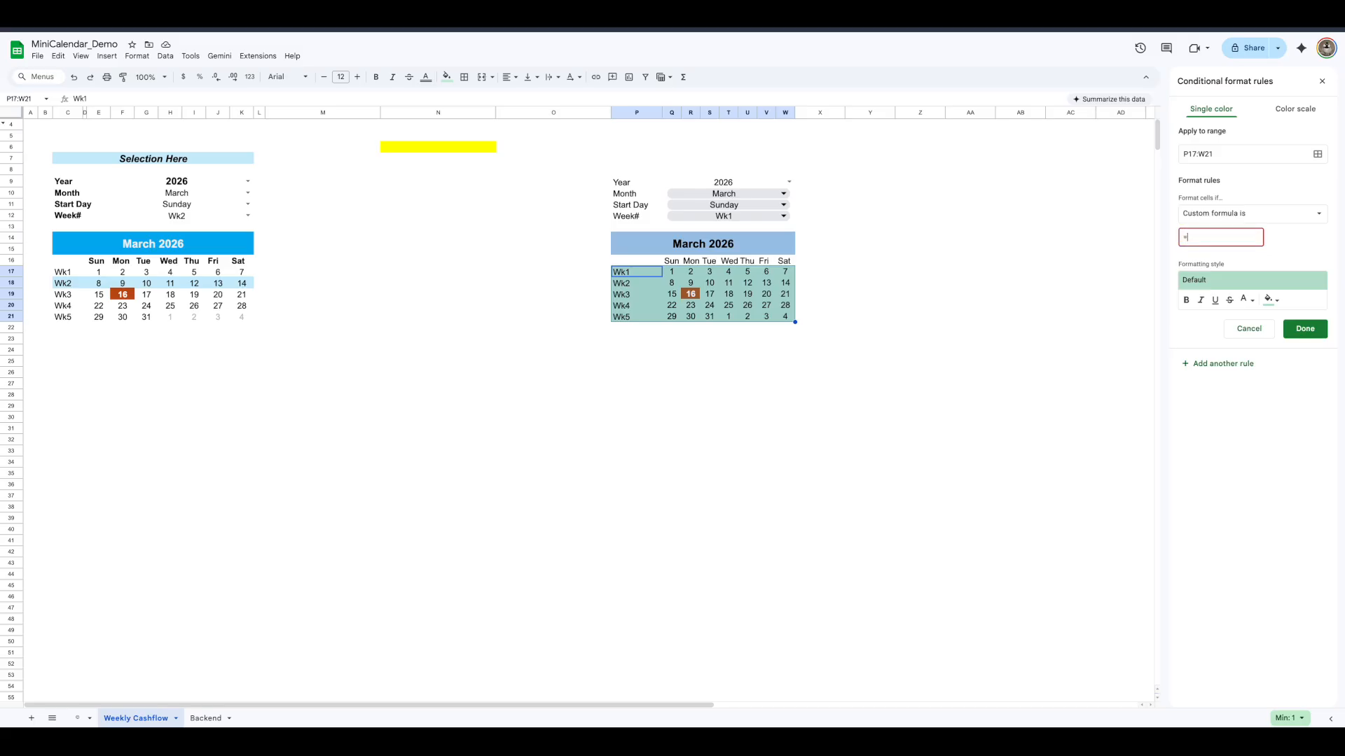
type("P17=")
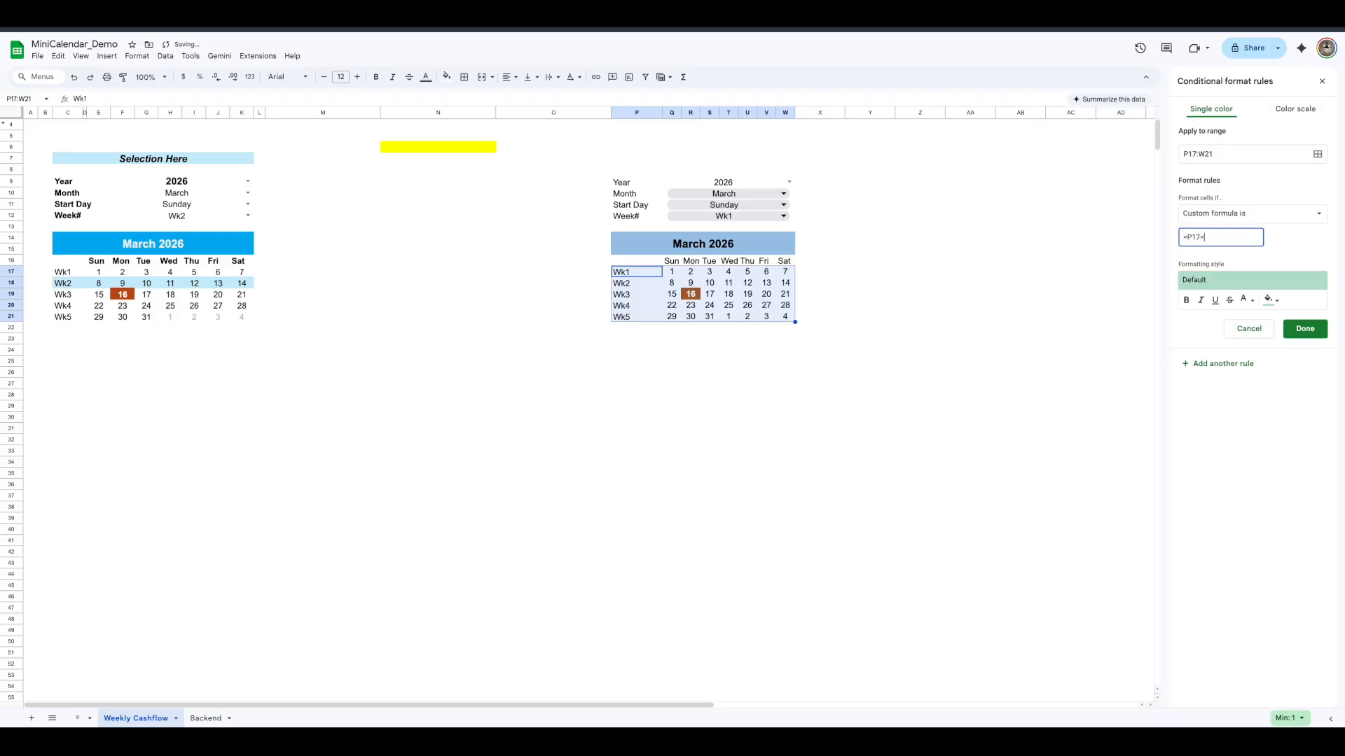
left_click(671, 219)
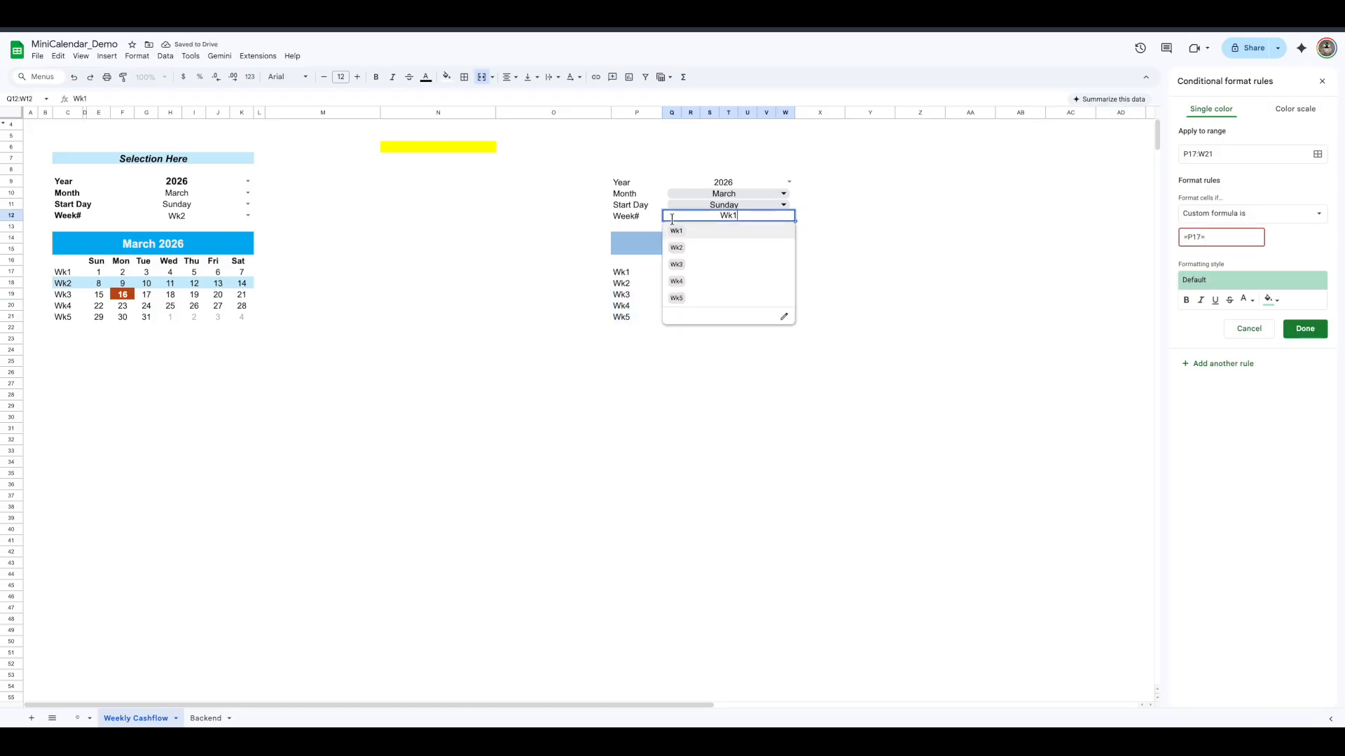
left_click(1222, 238)
type("Q12")
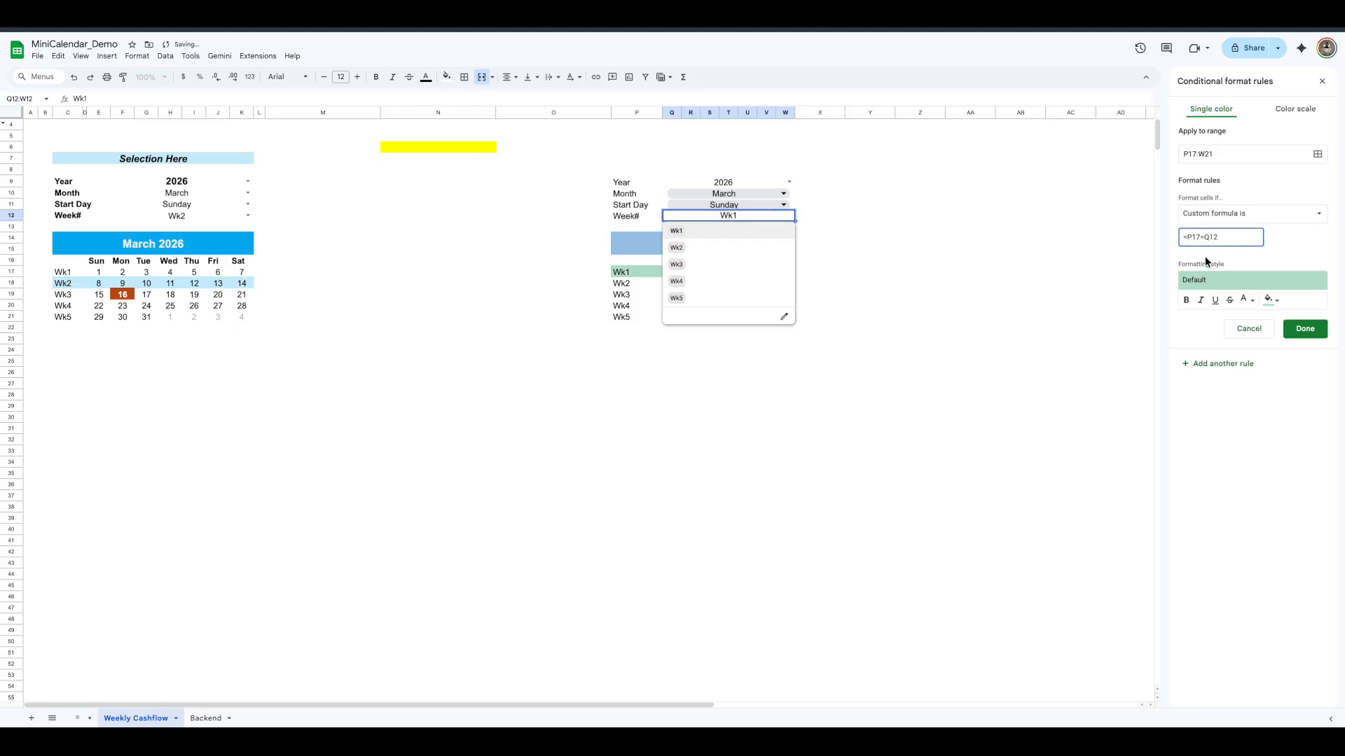
type("$")
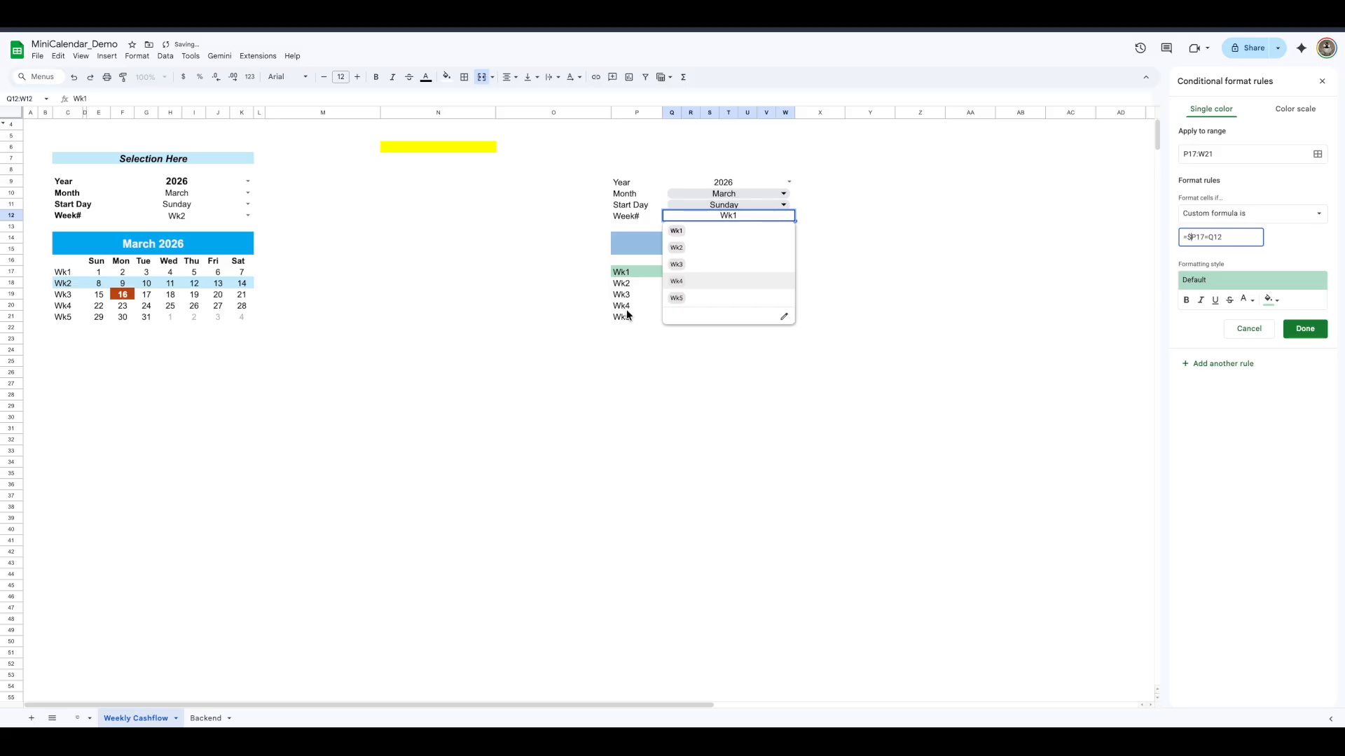
left_click(1208, 237)
type("$Q$")
Give the selected-week rule a light blue fill and save it
left_click(1280, 301)
left_click(1246, 360)
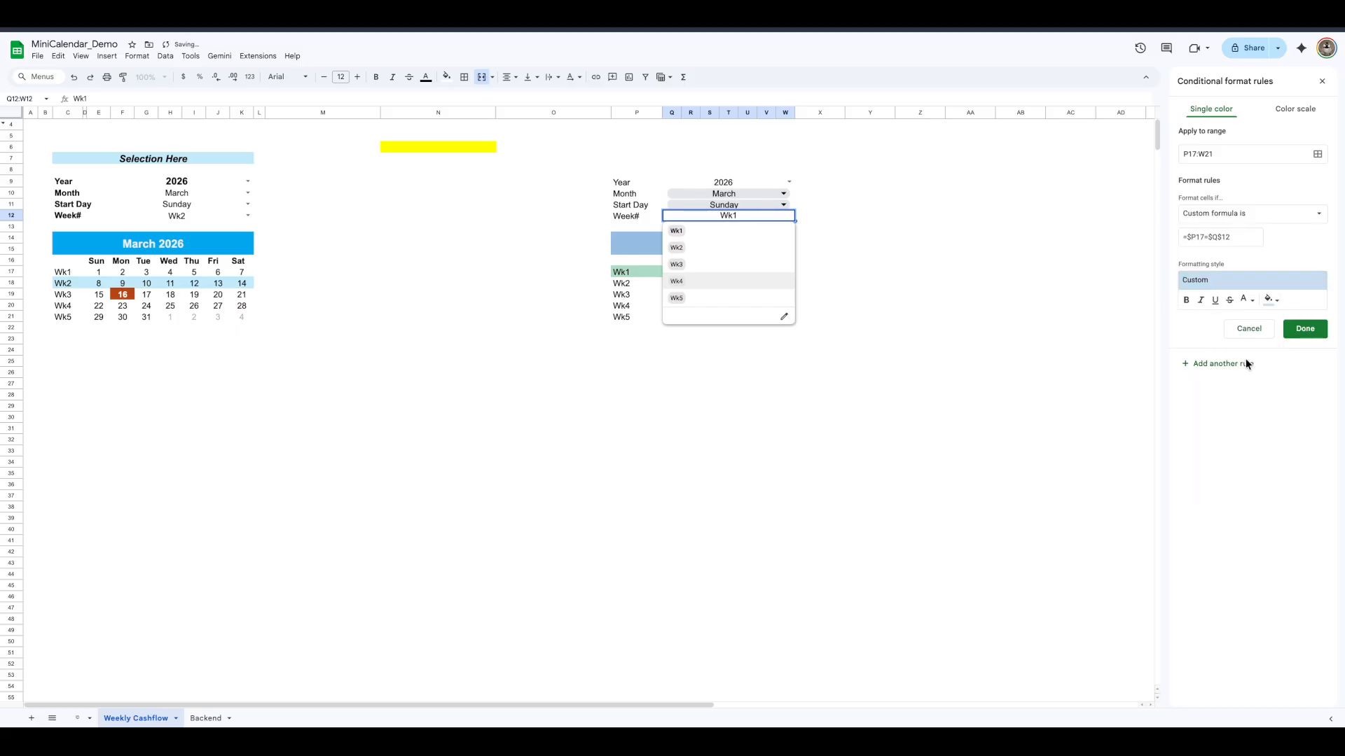
left_click(1303, 332)
left_click(917, 260)
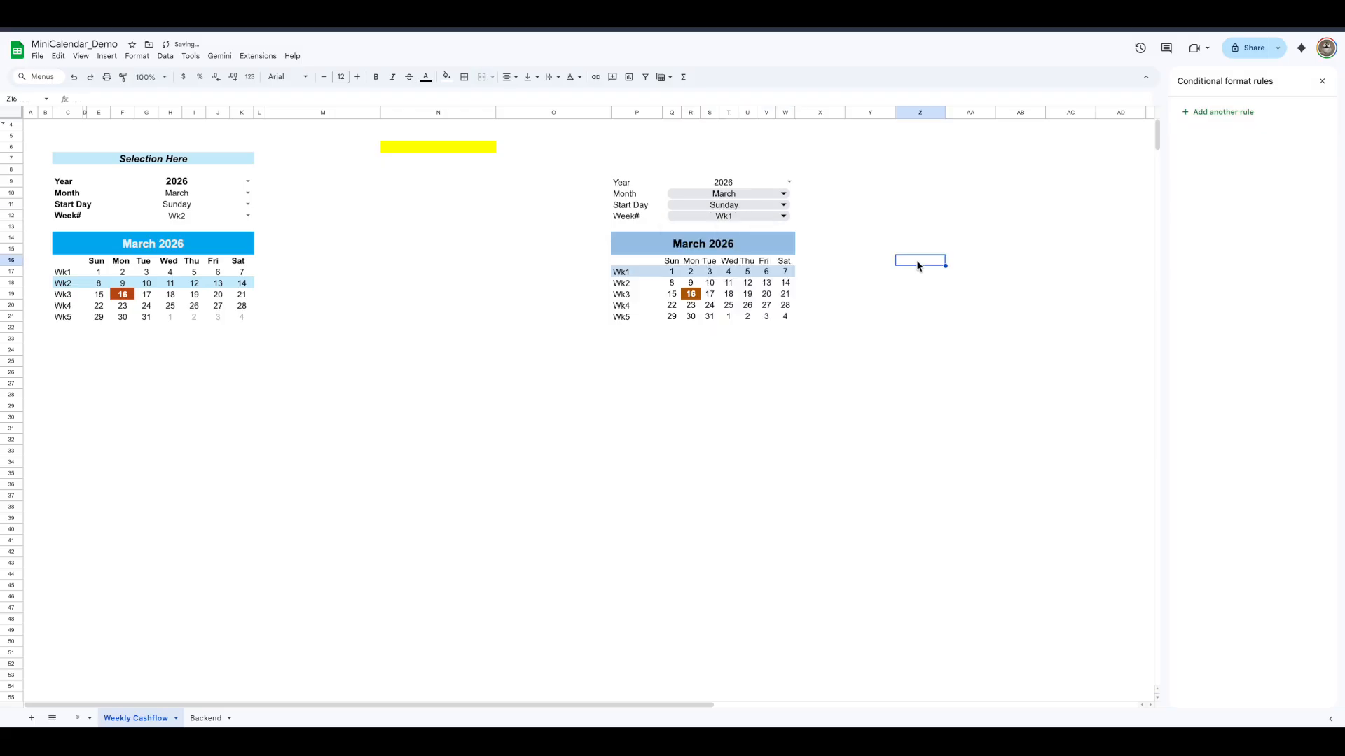
Test the week highlight by switching the second calendar's Week# to Wk2, Wk4 and Wk5, finishing on Wk1
left_click(785, 218)
left_click(716, 248)
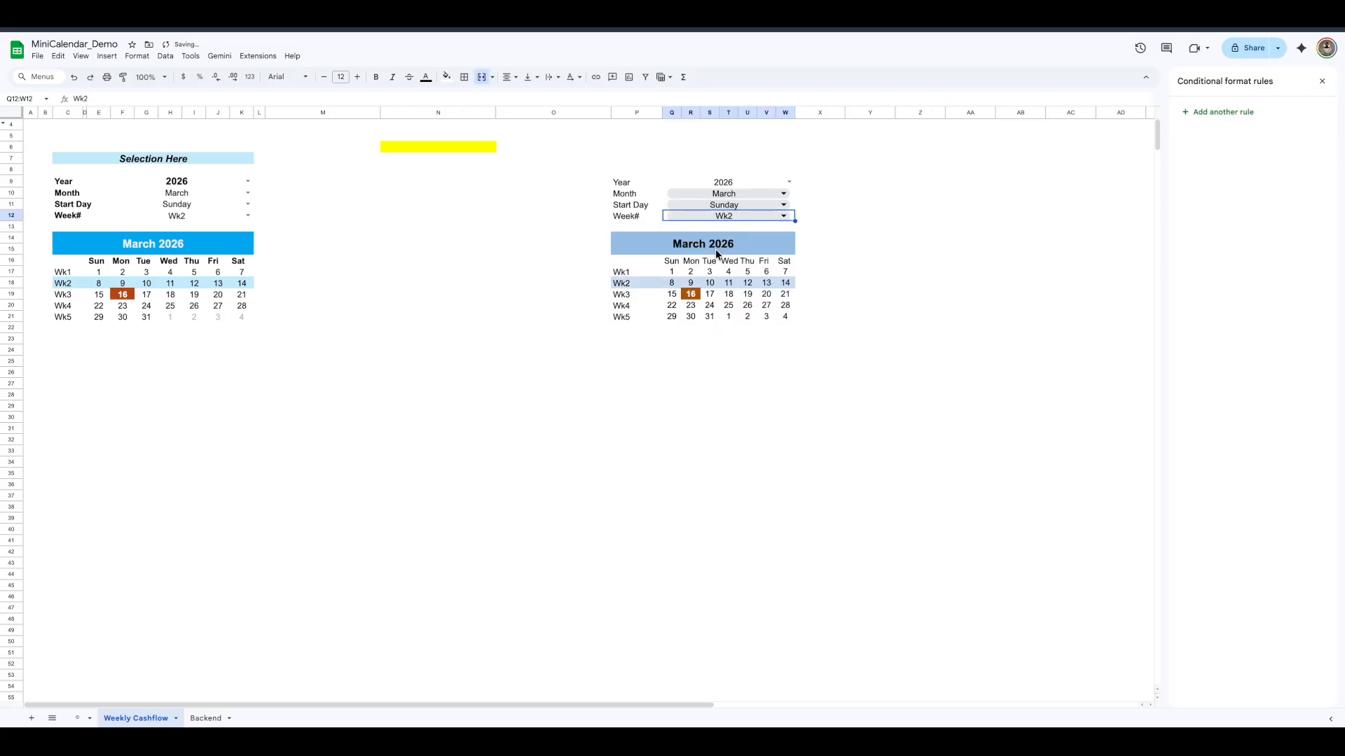
left_click(783, 217)
left_click(688, 281)
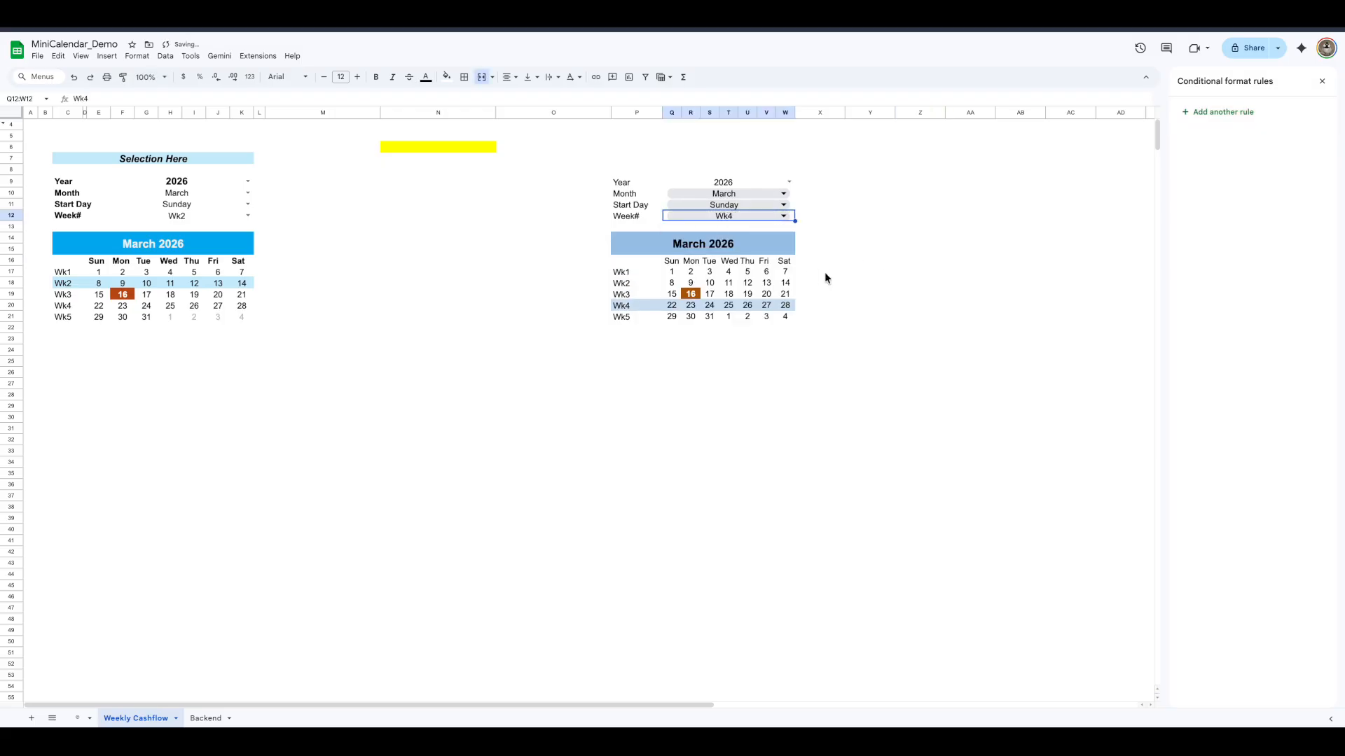
left_click(784, 215)
left_click(701, 298)
left_click(858, 319)
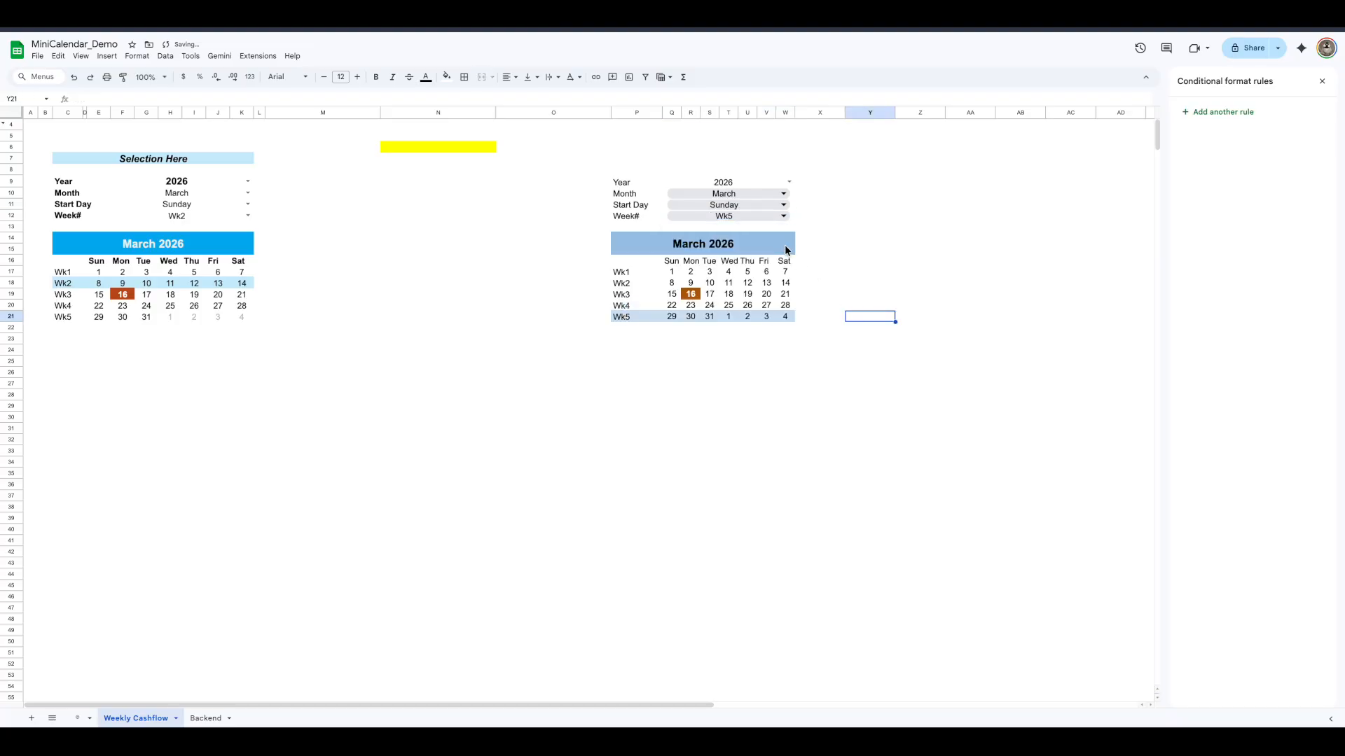
left_click(785, 215)
left_click(697, 235)
left_click(827, 308)
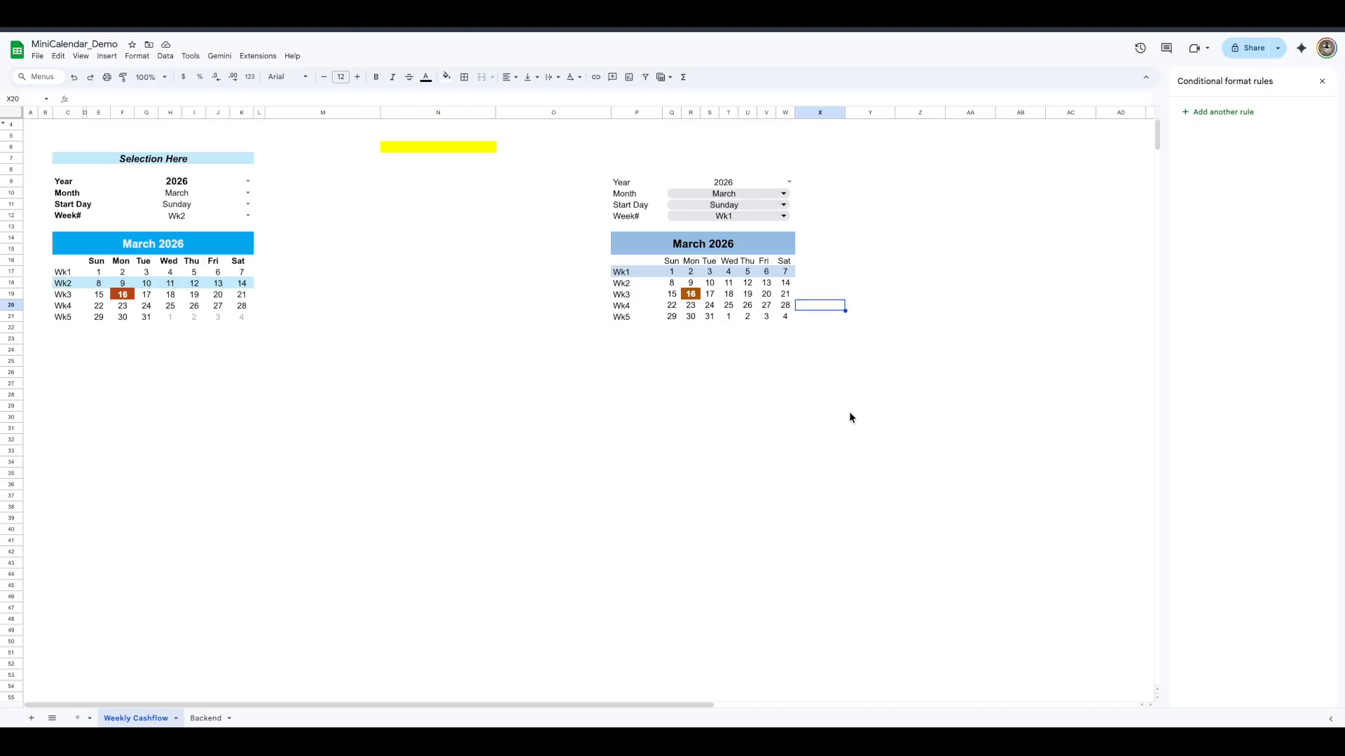
Add another custom-formula rule for P17:W21 and begin its formula with =Month(P17)<>
left_click_drag(620, 272, 783, 317)
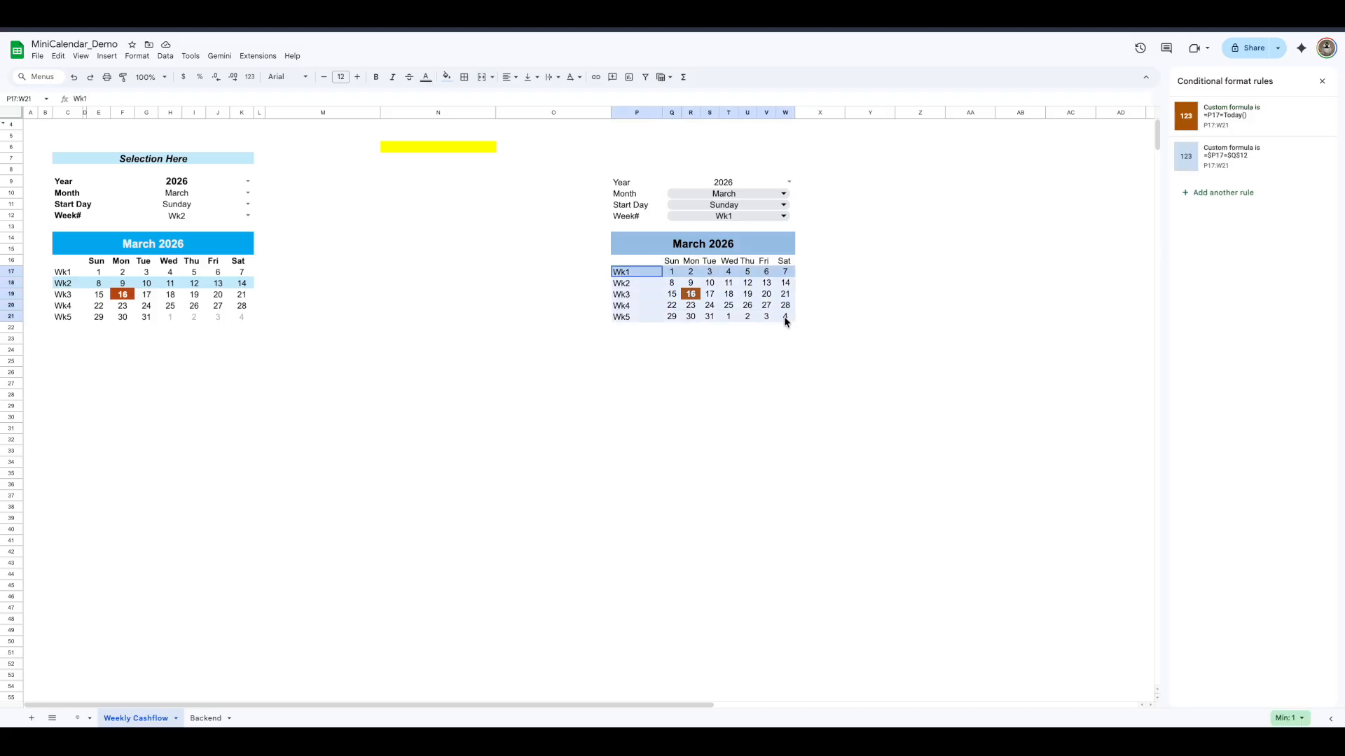
left_click(1224, 193)
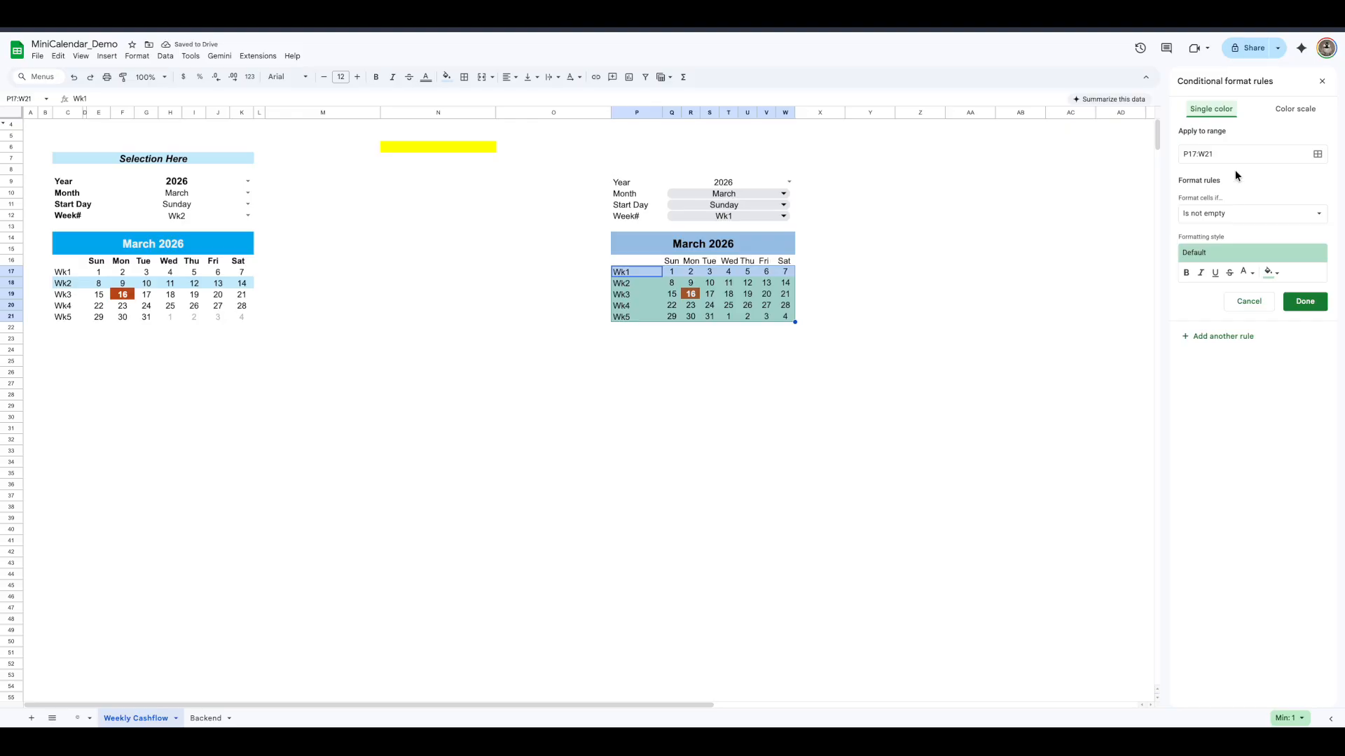
left_click(1306, 214)
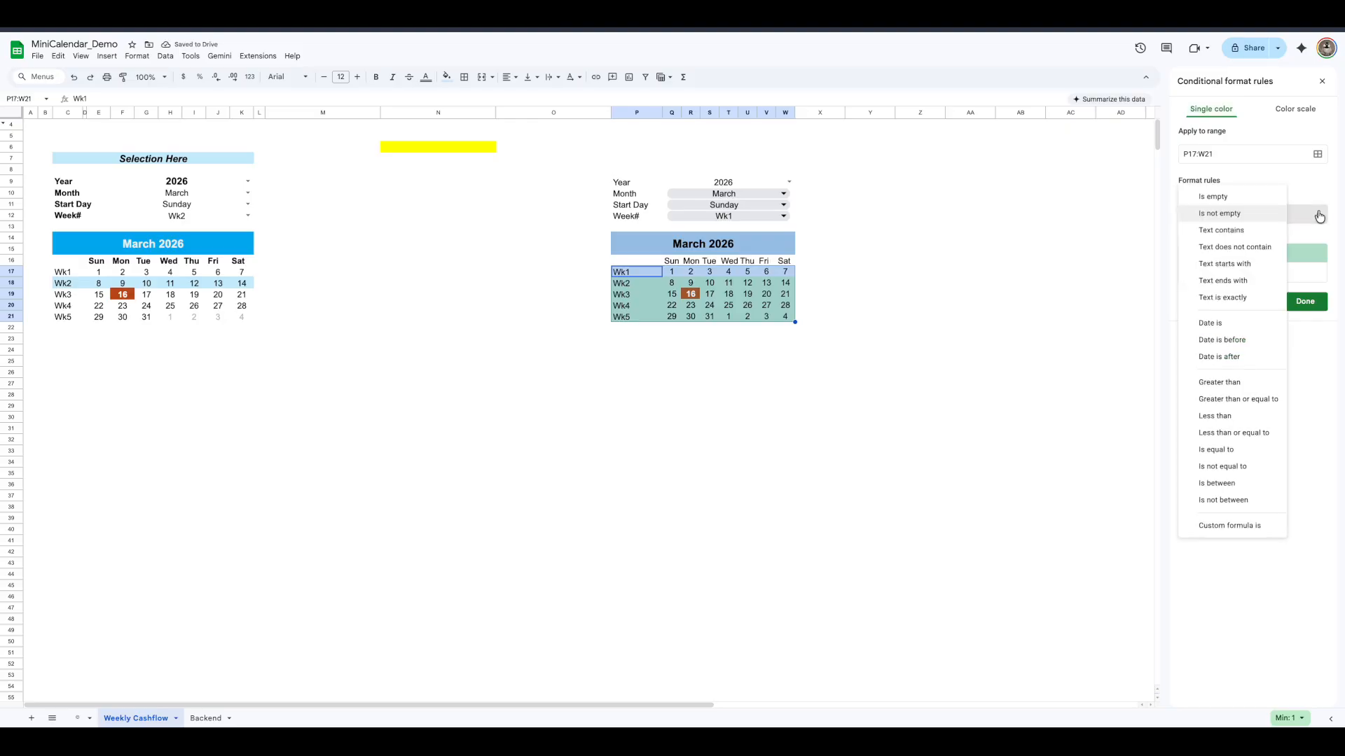
left_click(1232, 526)
left_click(1205, 239)
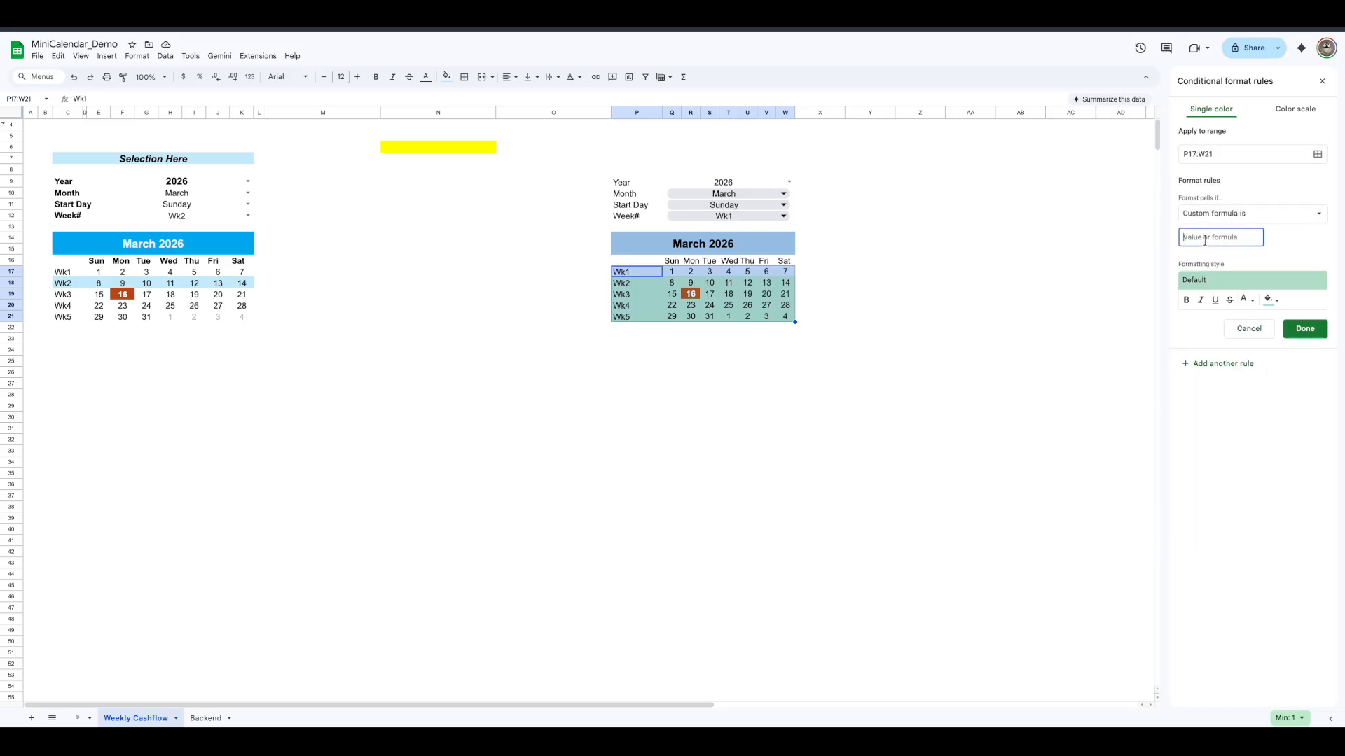
type("=Month")
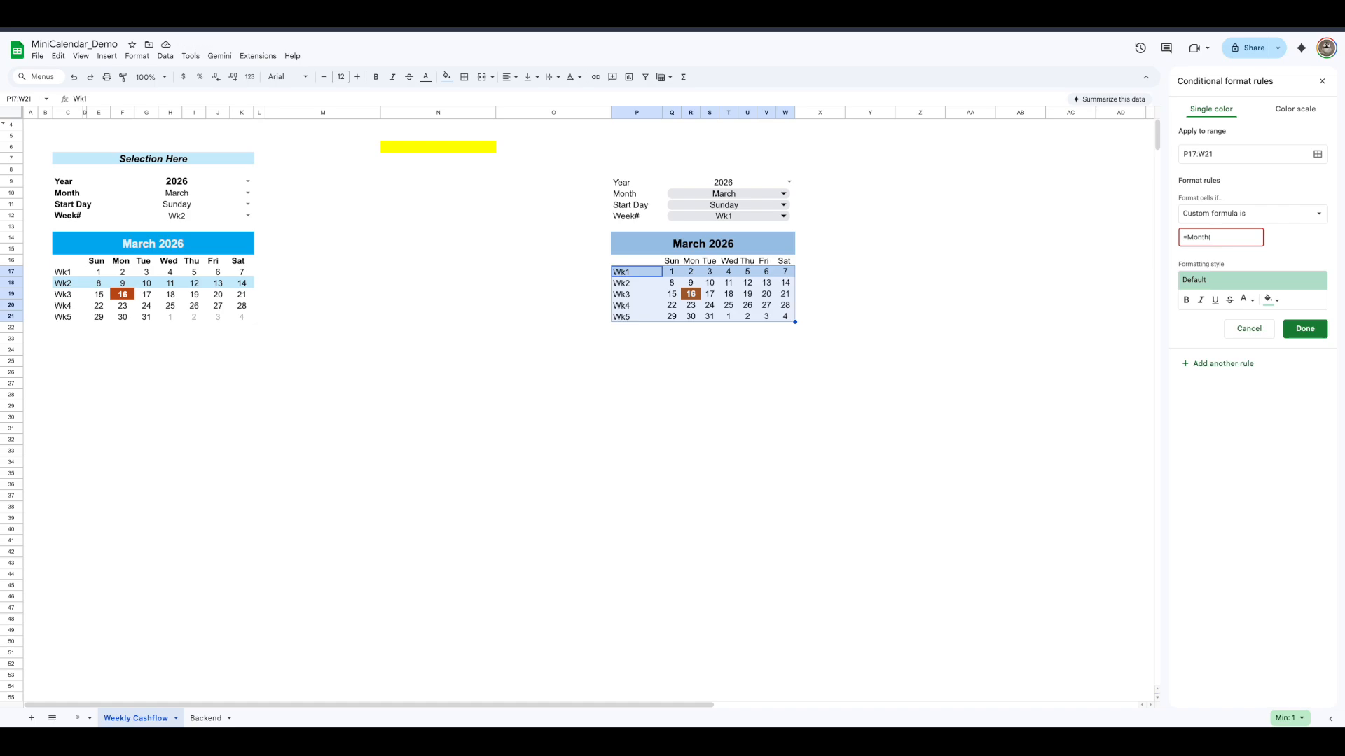
type("(P17)<>")
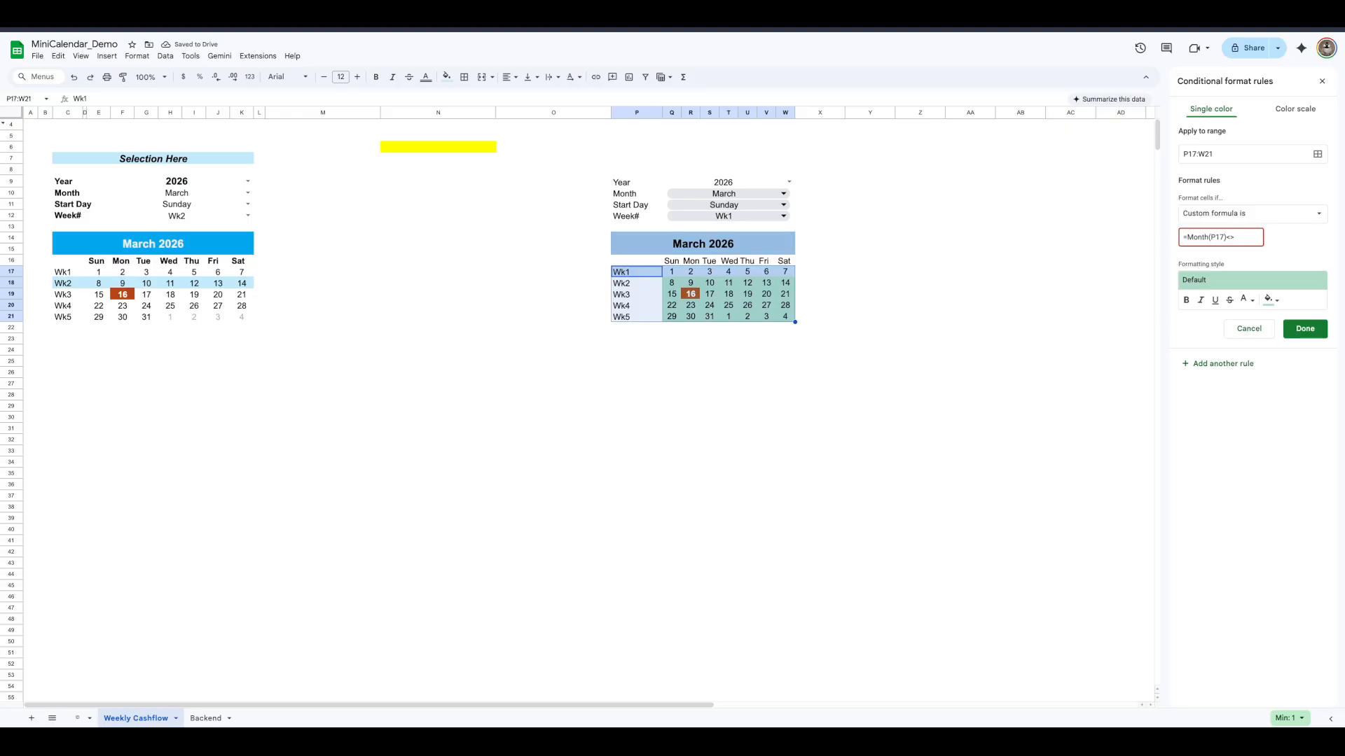
Complete the rule's formula with Month(Datevalue("1"& $Q$10)), referring to the Month selection
type("Month")
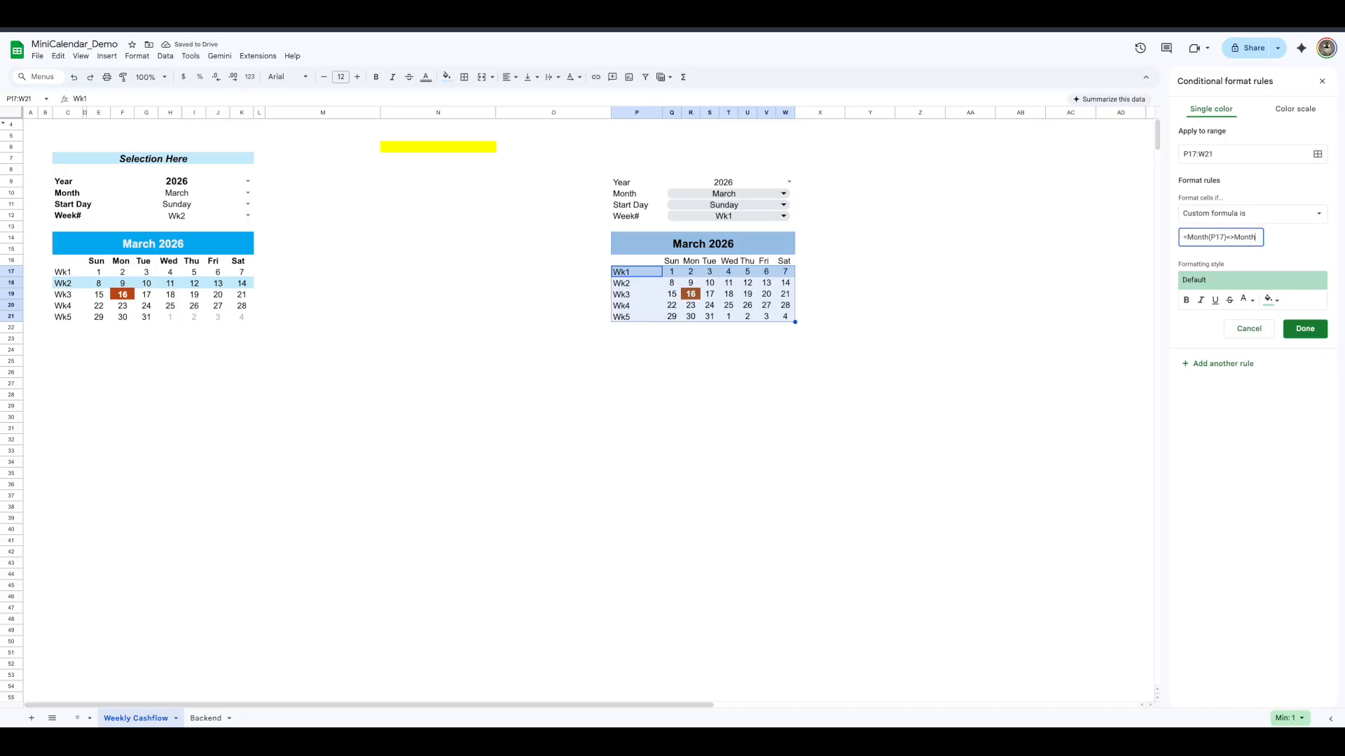
type("(Date")
type("value")
type("(")
type("(\"")
type("1")
type("1")
key("BackSpace")
type("\"&")
left_click(783, 194)
left_click(1259, 237)
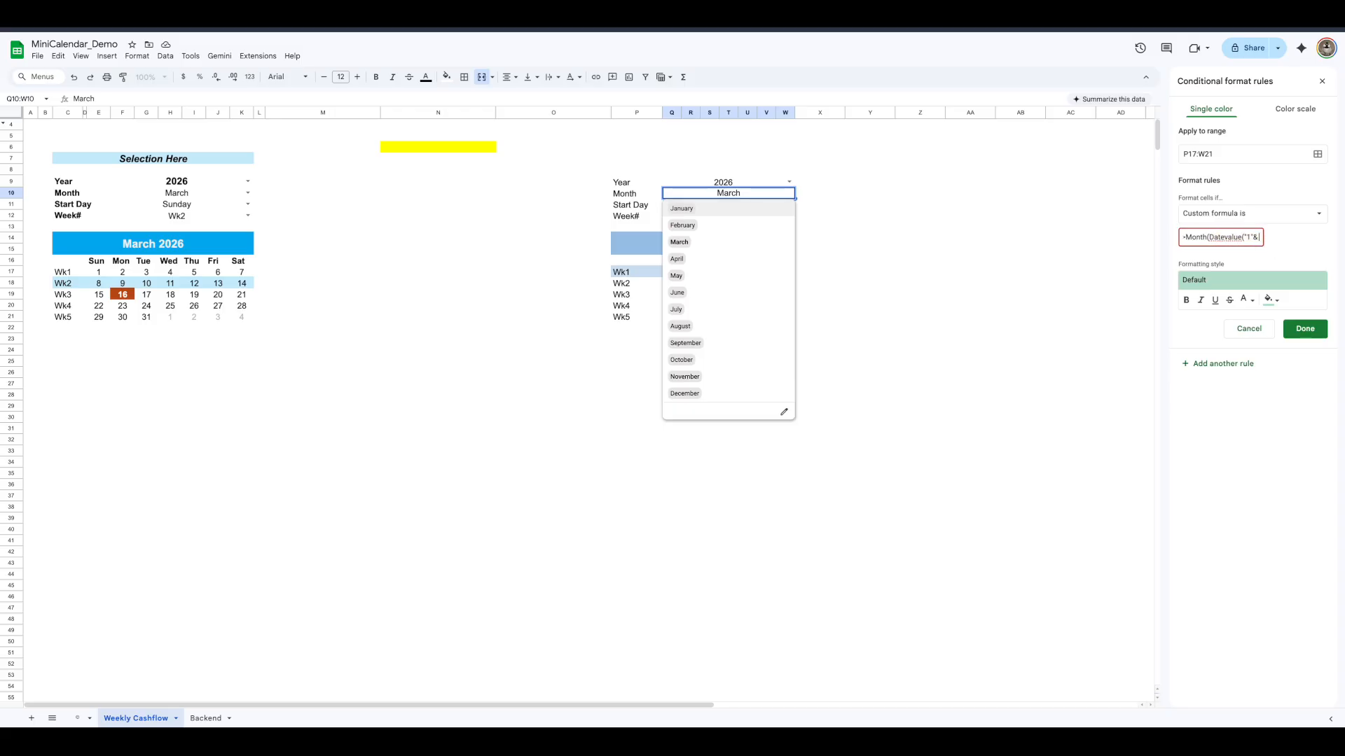
type("$Q$10))")
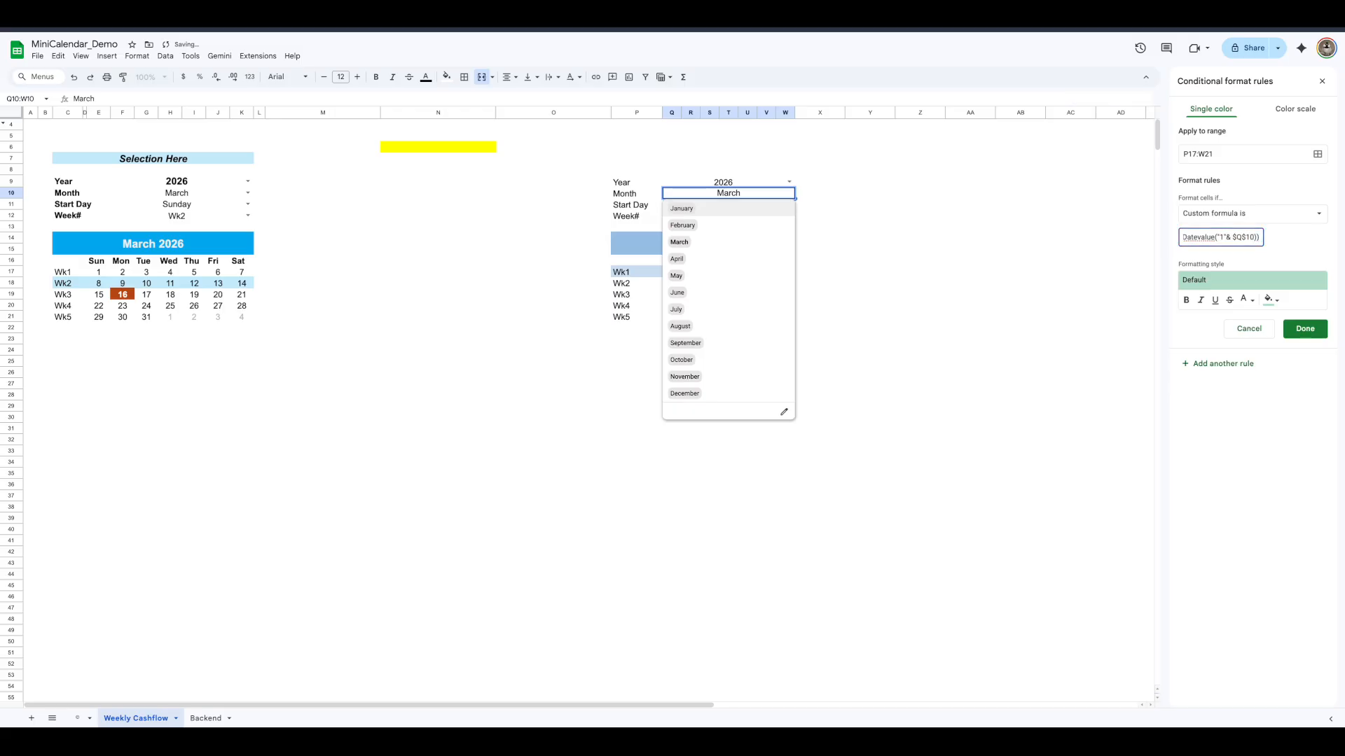
Give the other-month rule light gray text with no fill and save it
left_click(1246, 299)
left_click(1212, 340)
left_click(1246, 299)
left_click(1199, 335)
left_click(1305, 329)
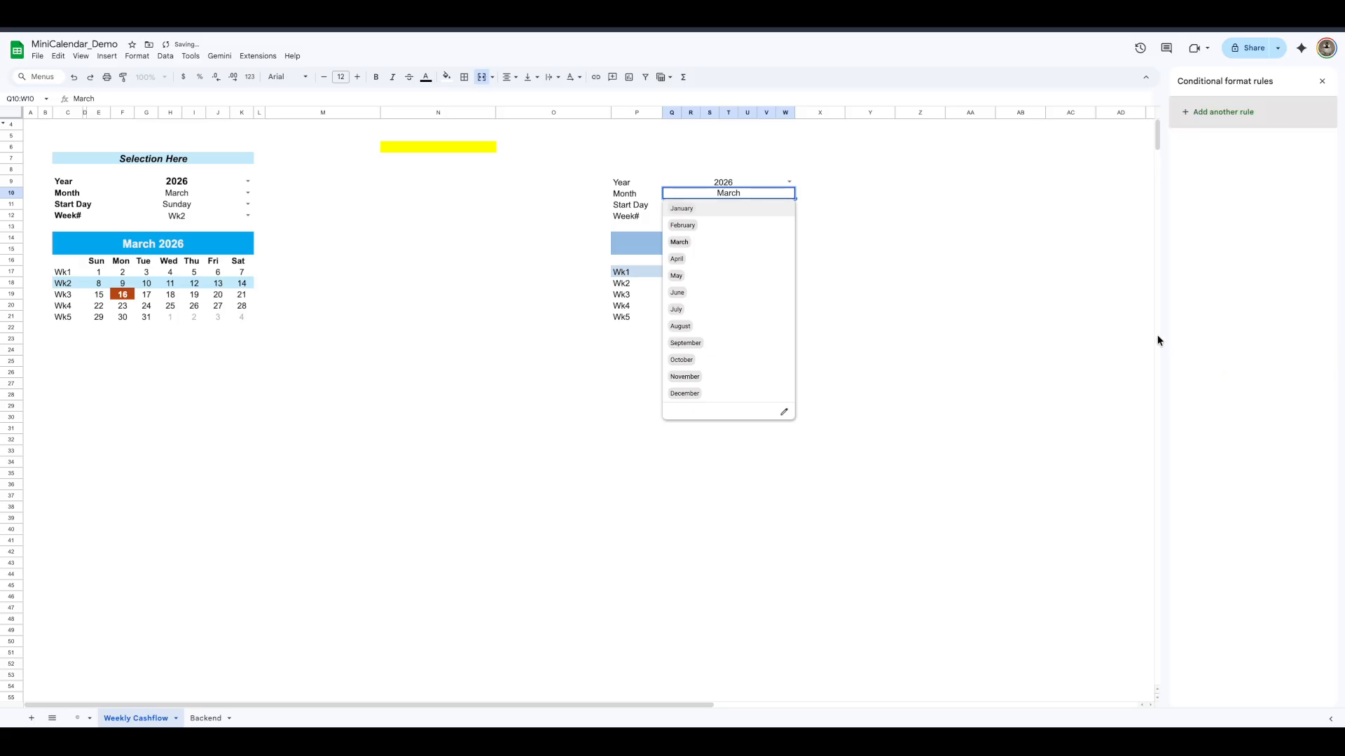
left_click(1010, 339)
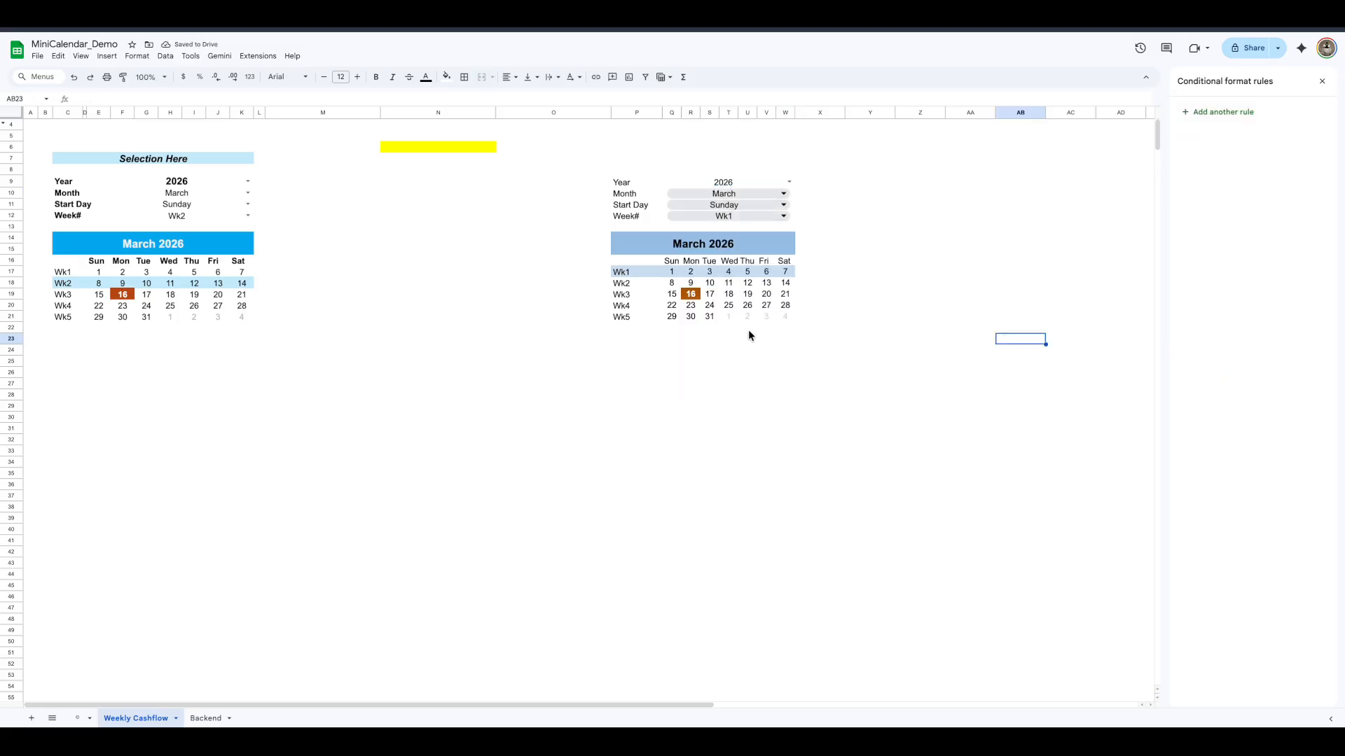
Reopen the other-month rule for P17:W21 and copy its whole custom formula
left_click(730, 316)
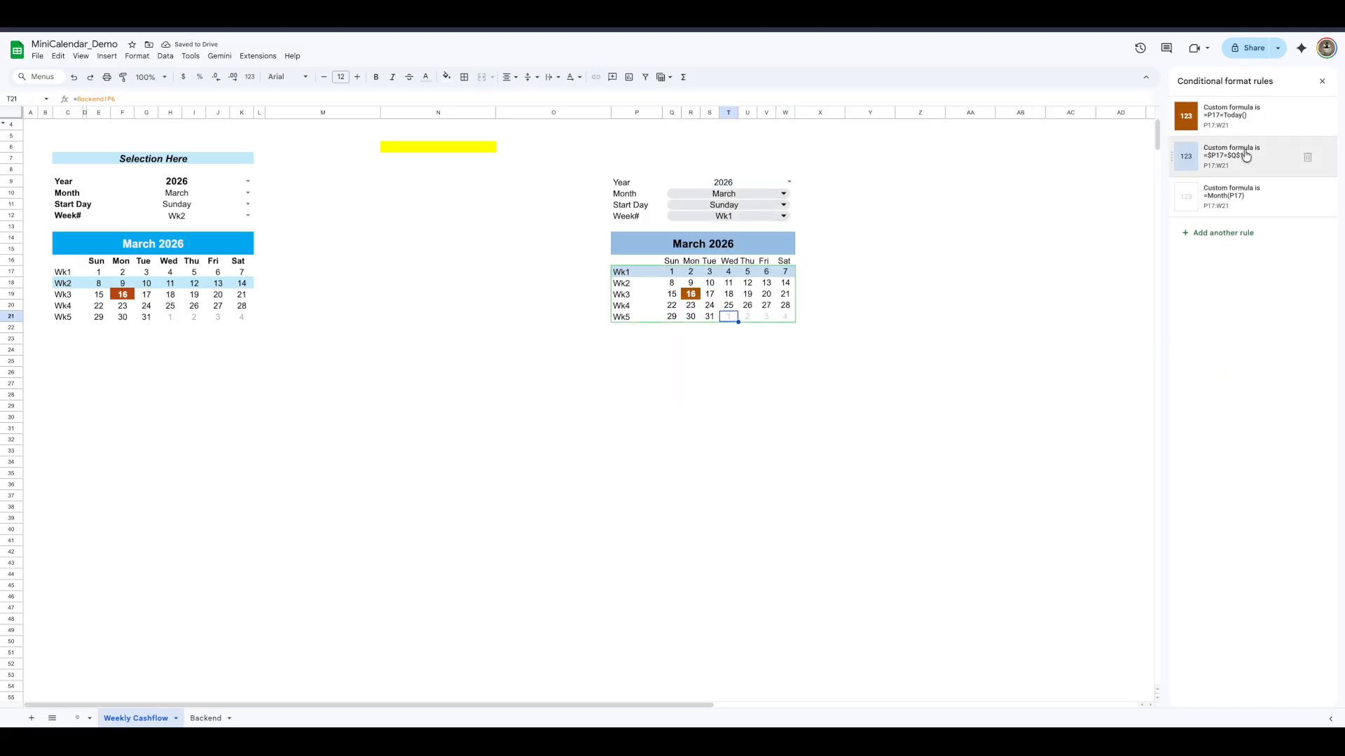
left_click(1255, 198)
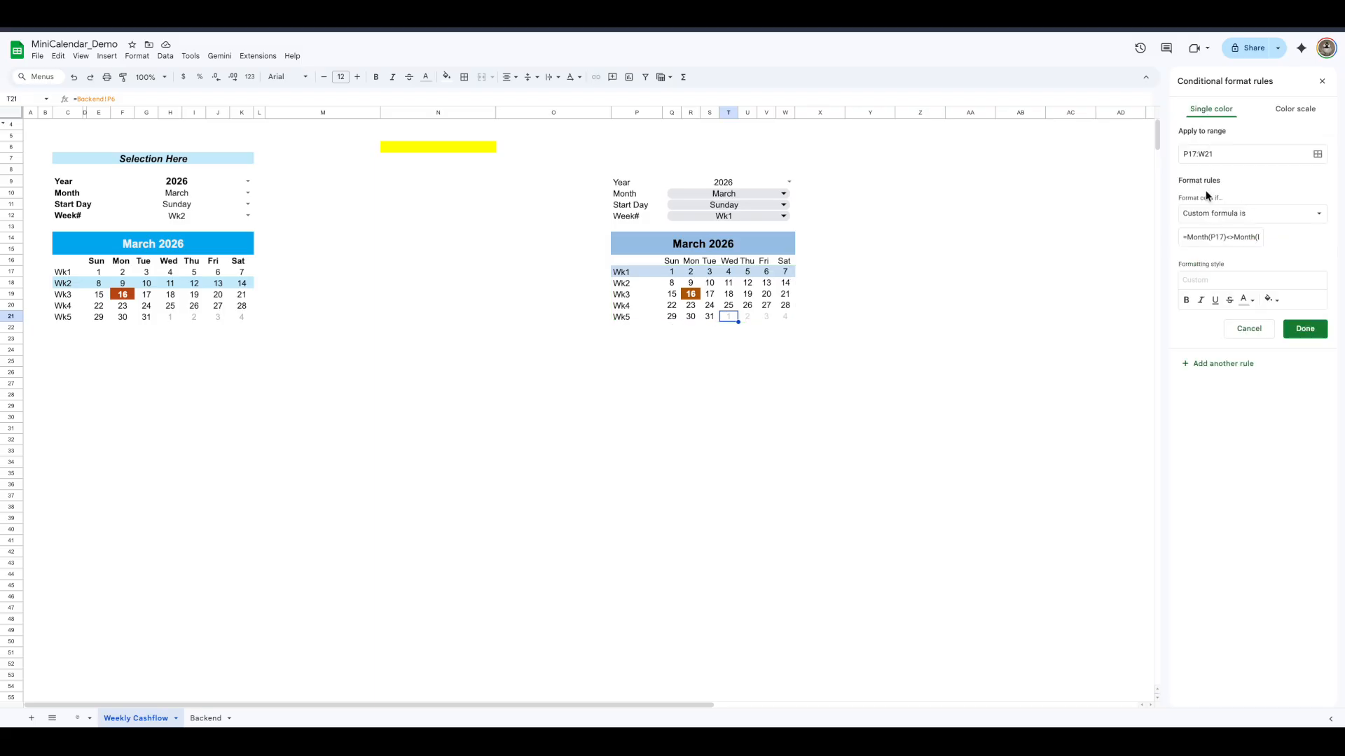
left_click_drag(623, 272, 785, 319)
left_click_drag(1183, 238, 1275, 244)
key("ctrl+c")
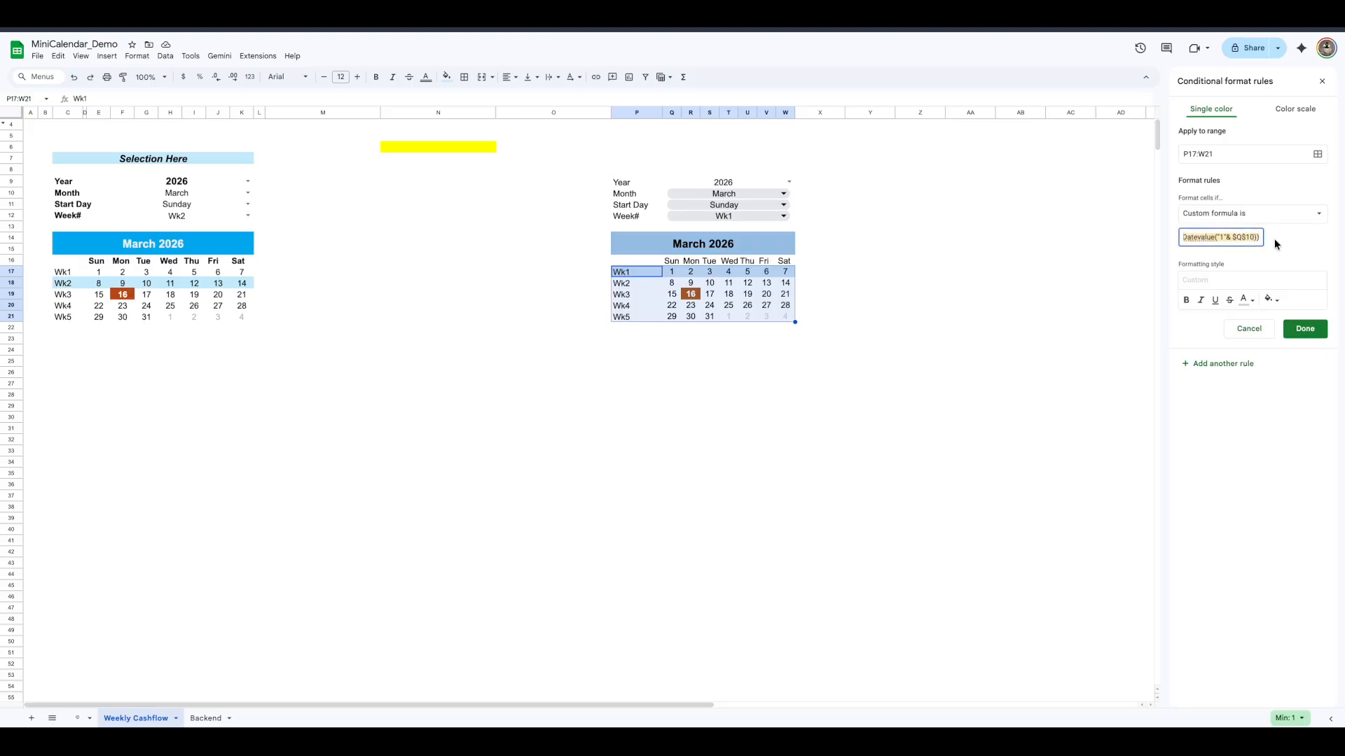
Paste the copied formula into R27, enlarge the formula bar, and remove the leading equals sign to keep it as text
left_click(691, 384)
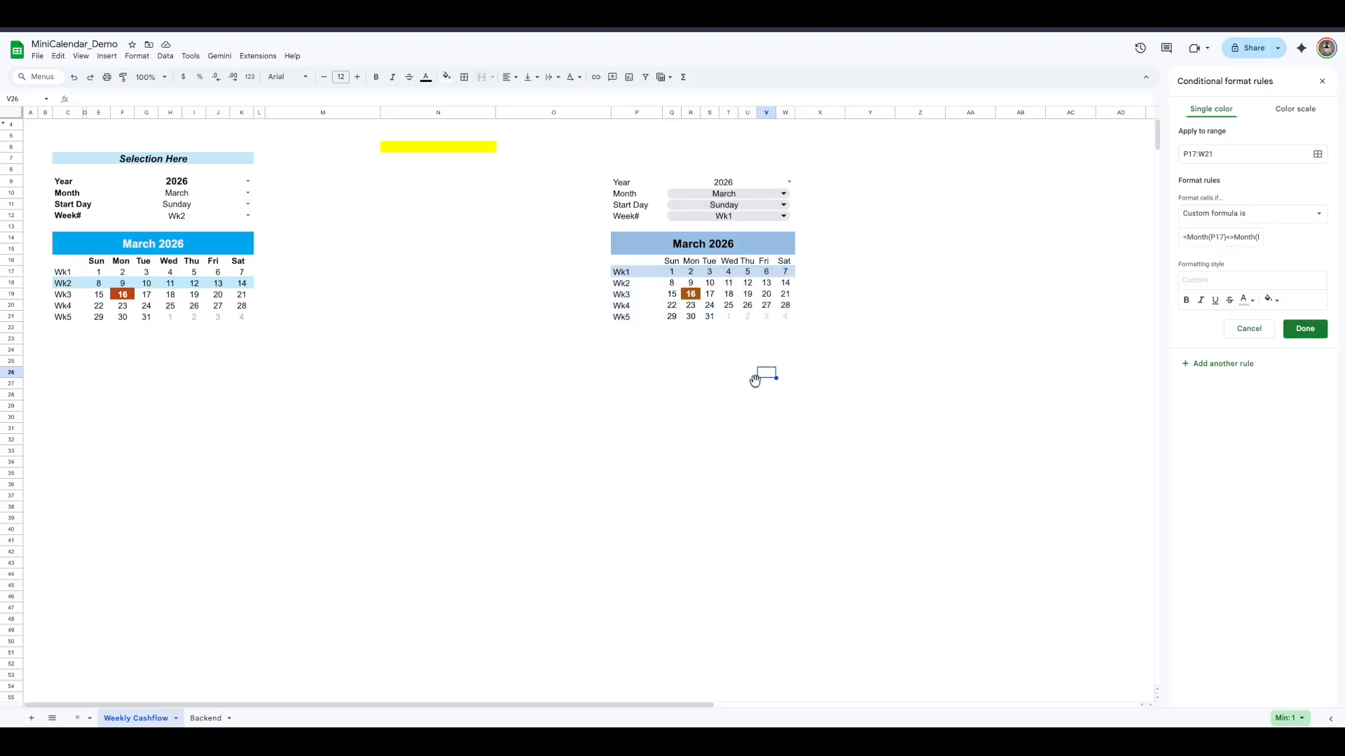
left_click(211, 99)
key("ctrl+v")
left_click(651, 442)
left_click(693, 387)
left_click_drag(289, 106, 306, 212)
left_click(107, 132)
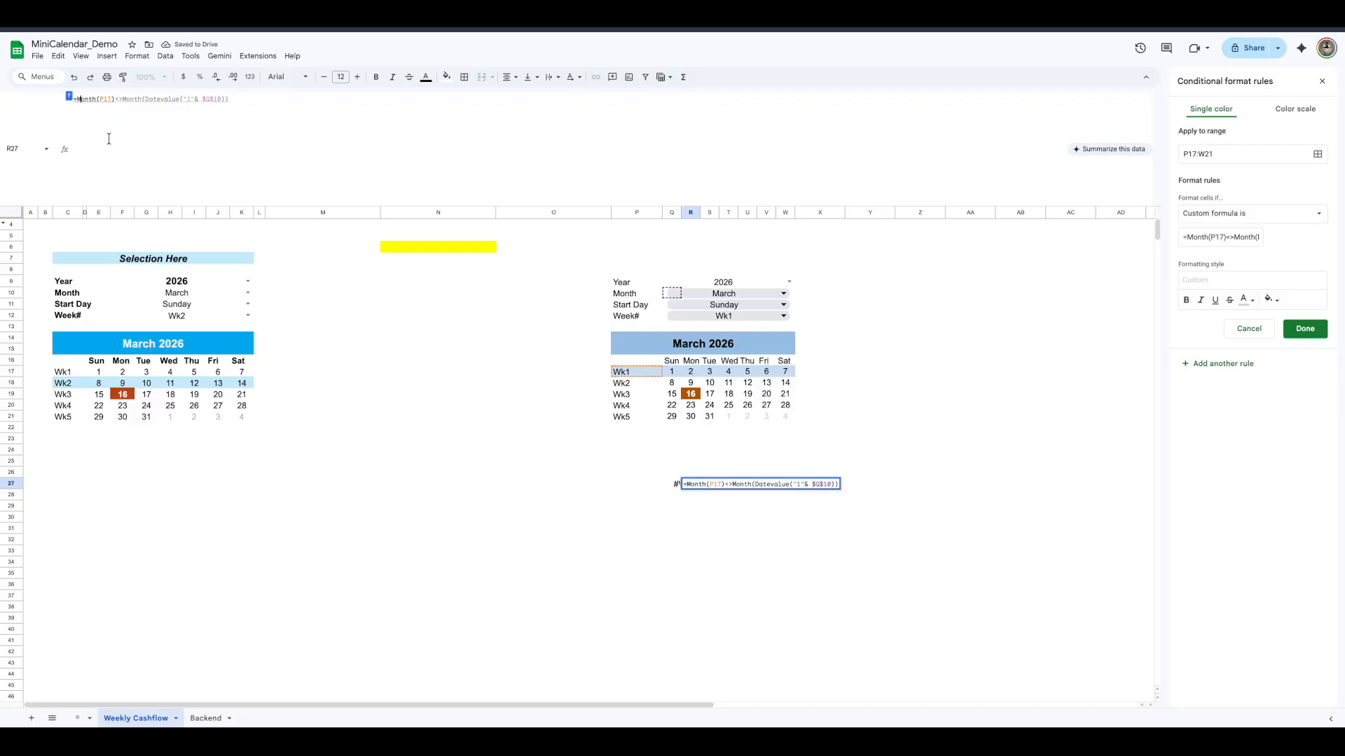
key("BackSpace")
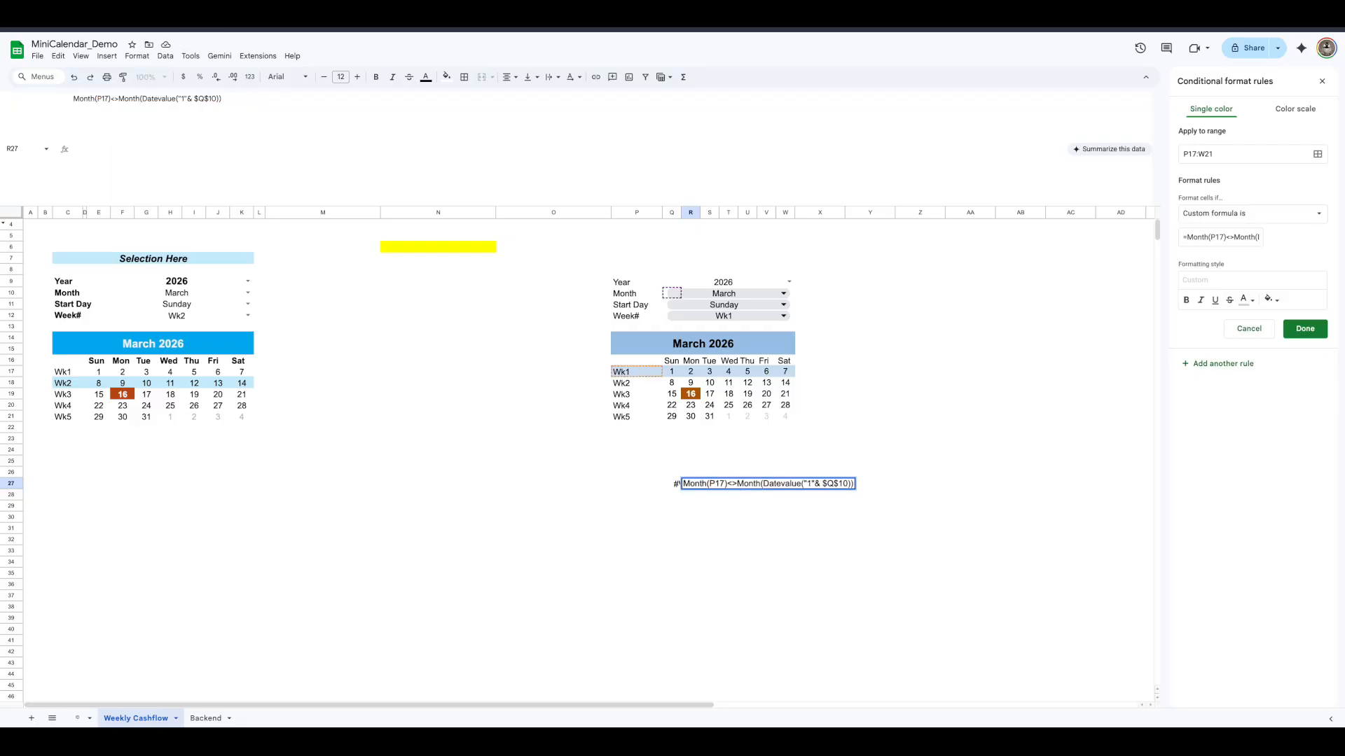
left_click(993, 636)
left_click(697, 485)
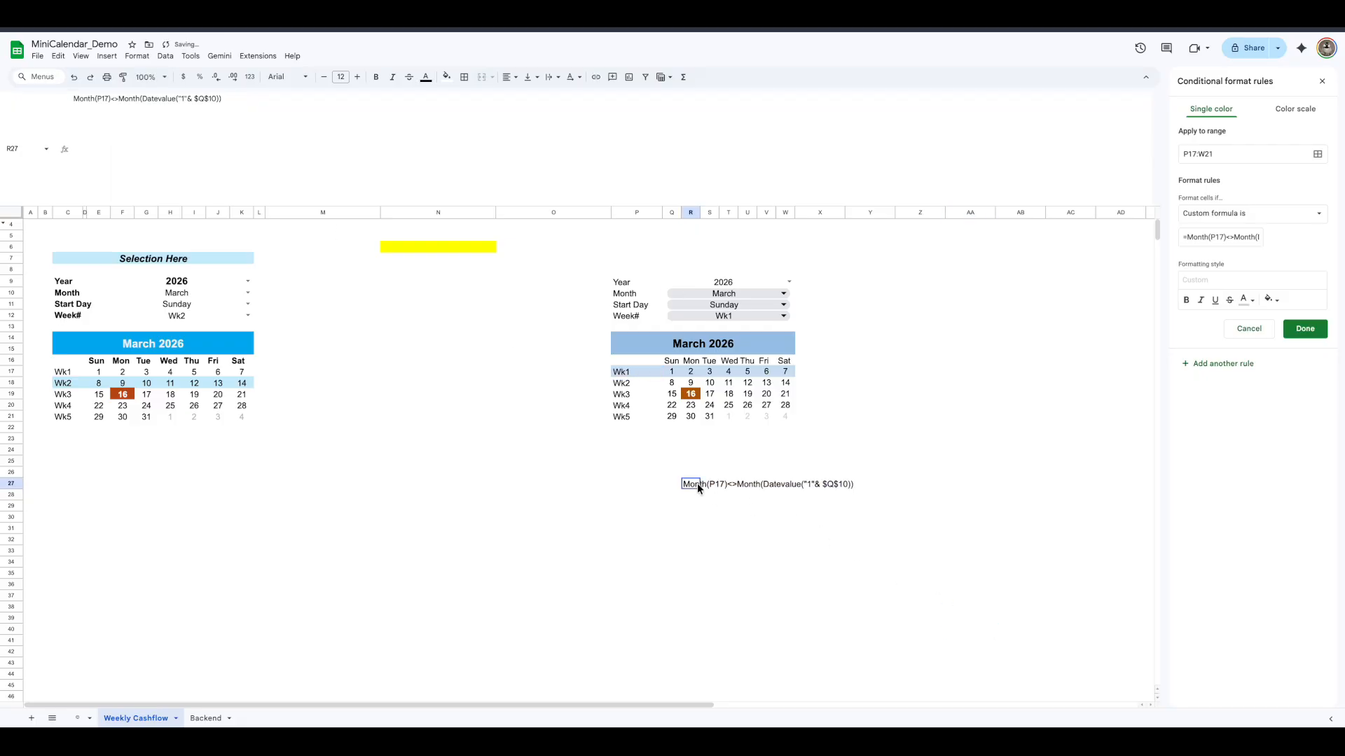
left_click(709, 528)
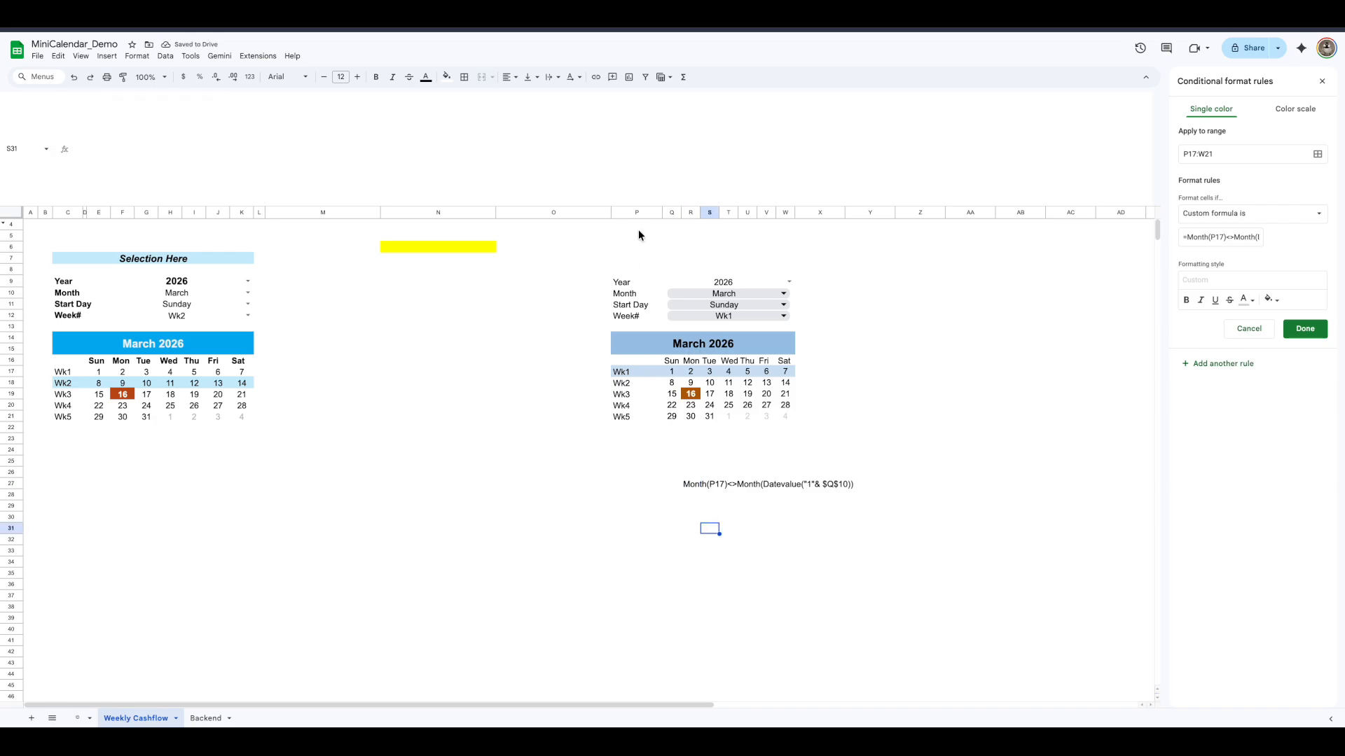
Review the rule's range P17:W21 and the formula text written out in R27
left_click_drag(630, 372, 793, 420)
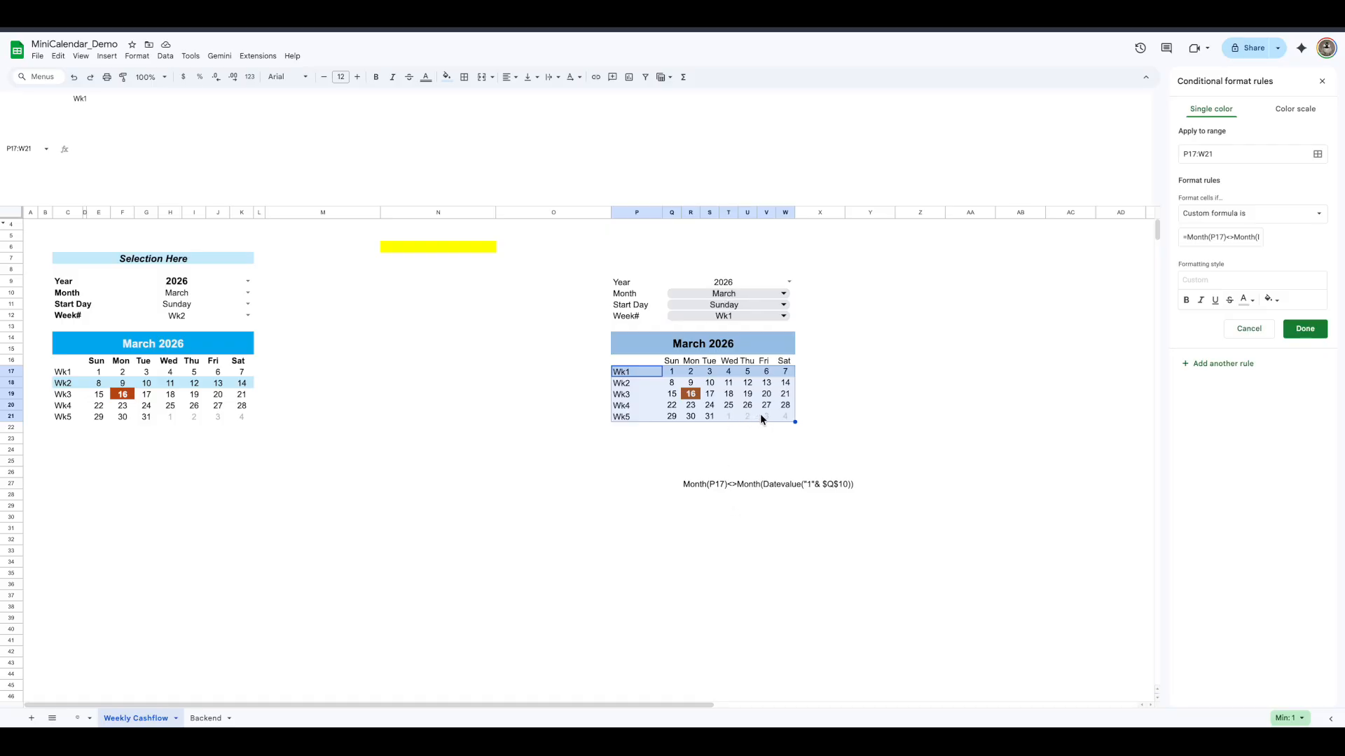
left_click(689, 490)
left_click(687, 486)
left_click(746, 493)
left_click(692, 489)
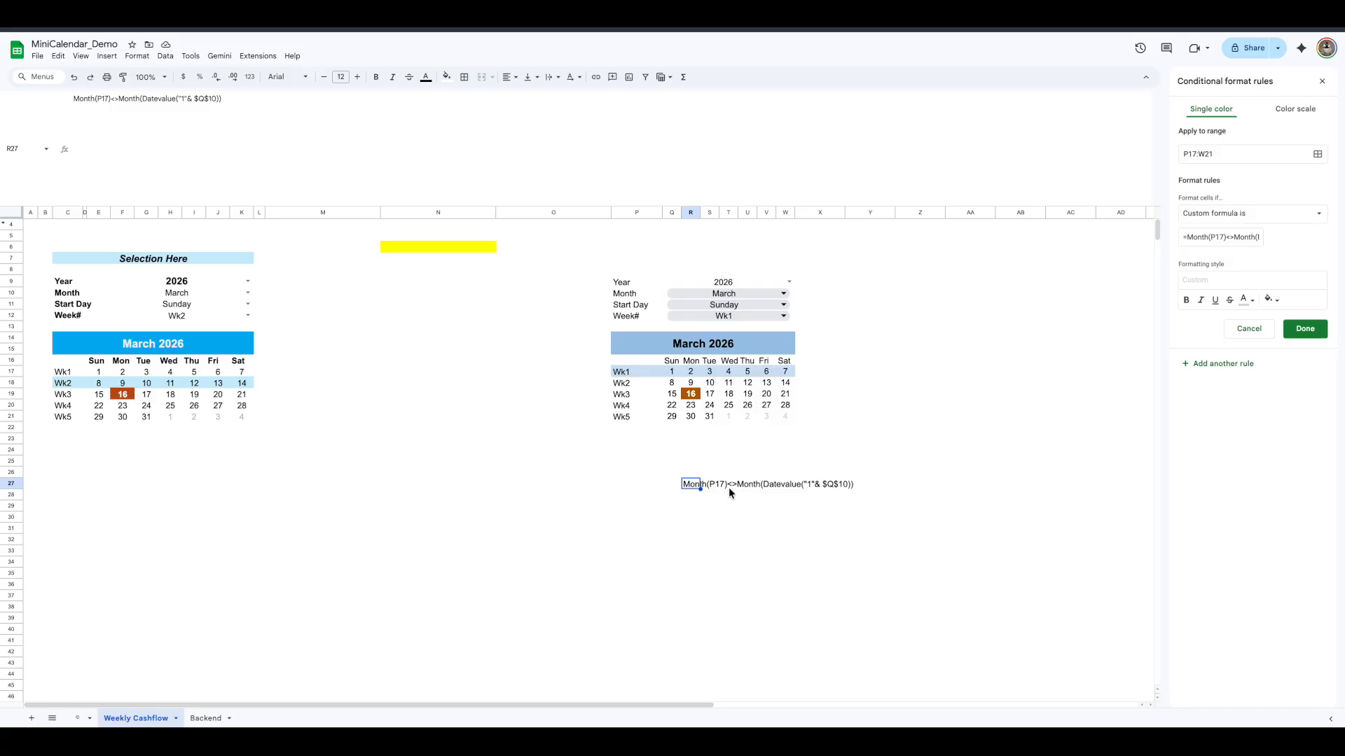
Examine the formula text in R27 against the calendar's starting cell P17 and the Year and Month selections it relates to
left_click(715, 486)
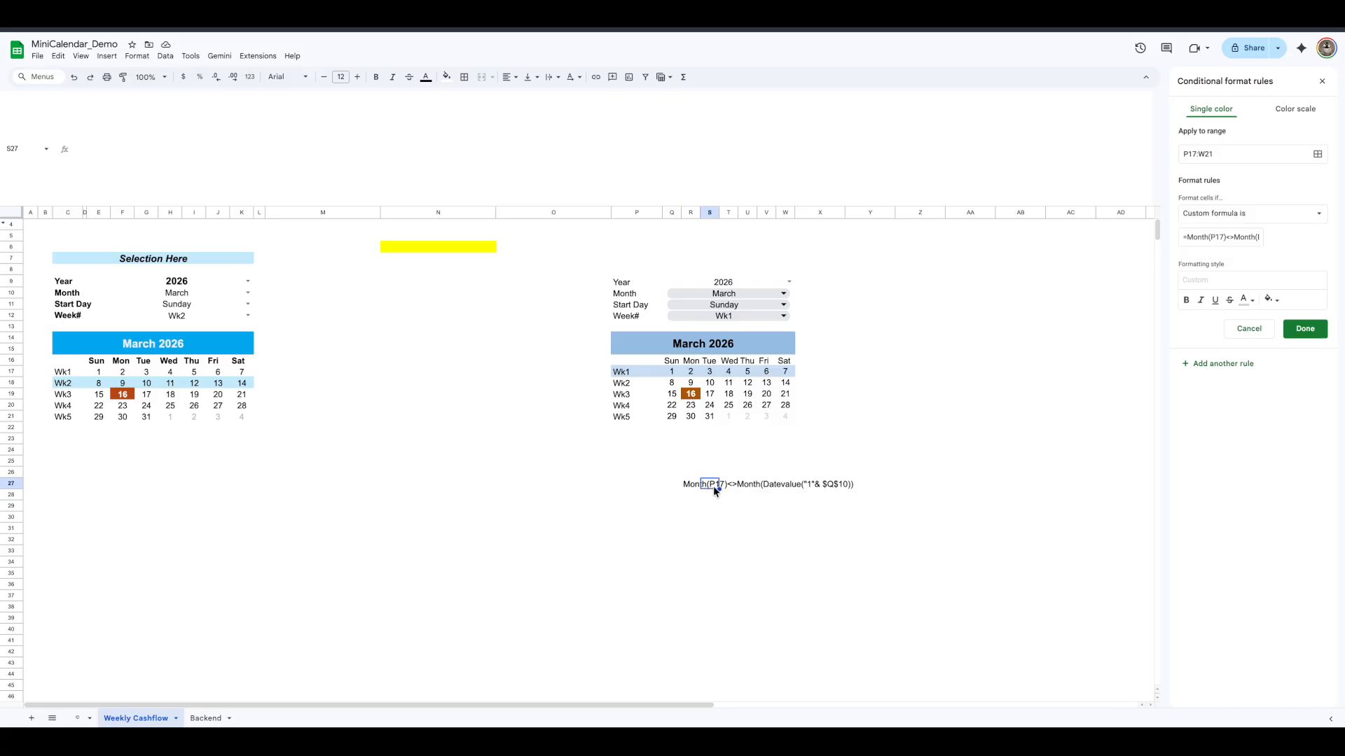
left_click(628, 371)
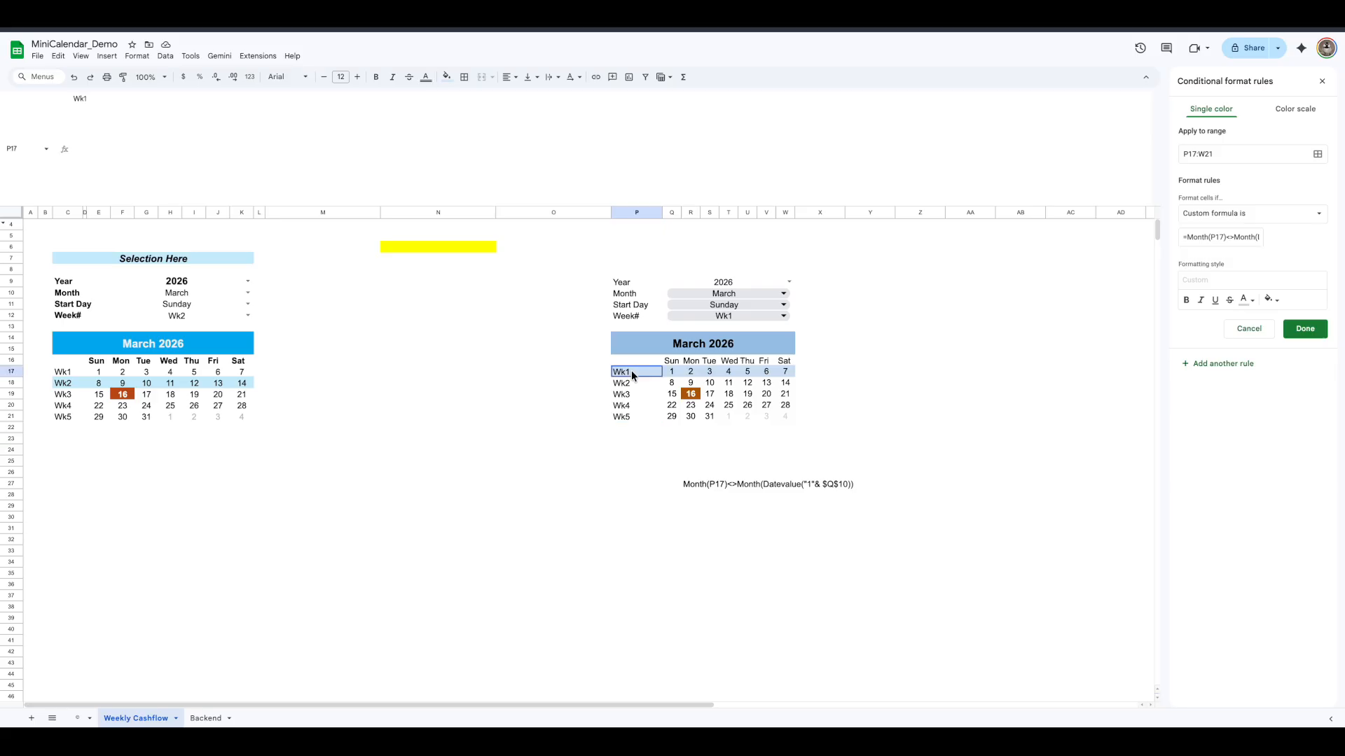
left_click(641, 425)
left_click(626, 374)
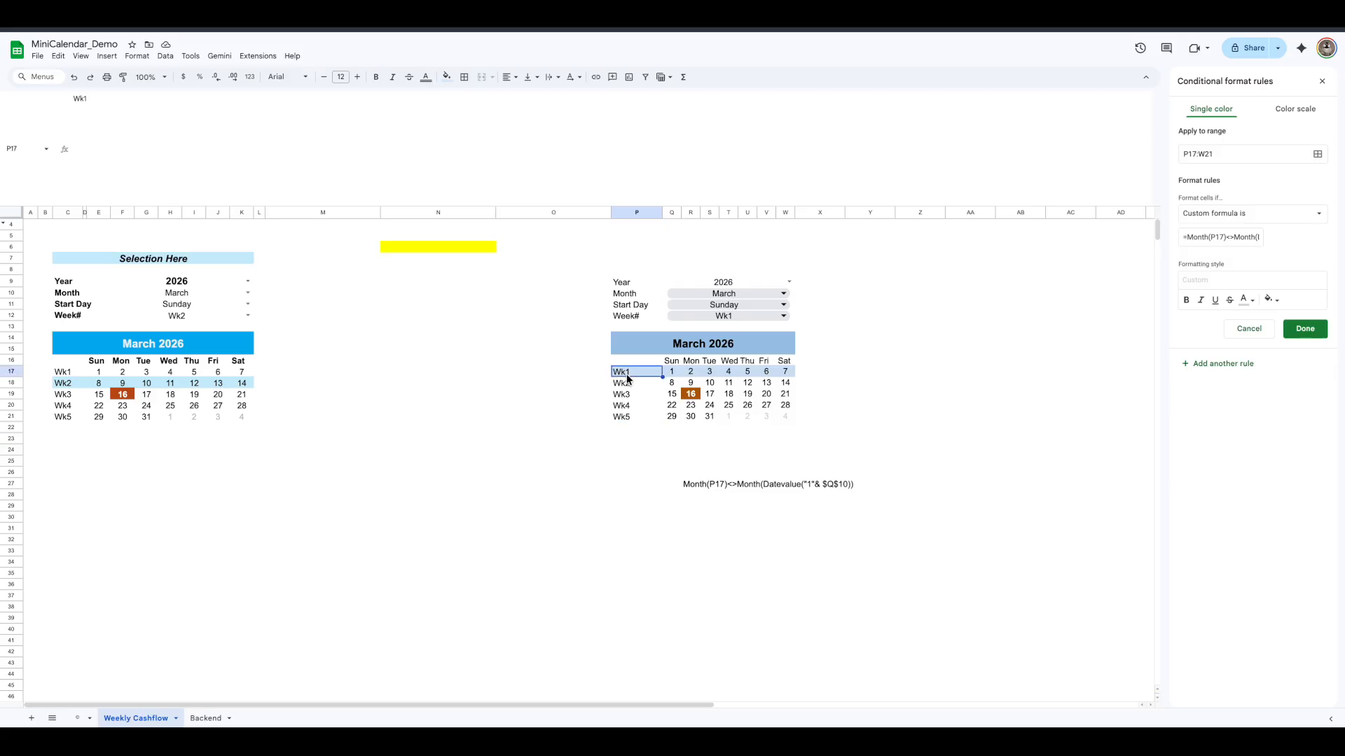
left_click(787, 507)
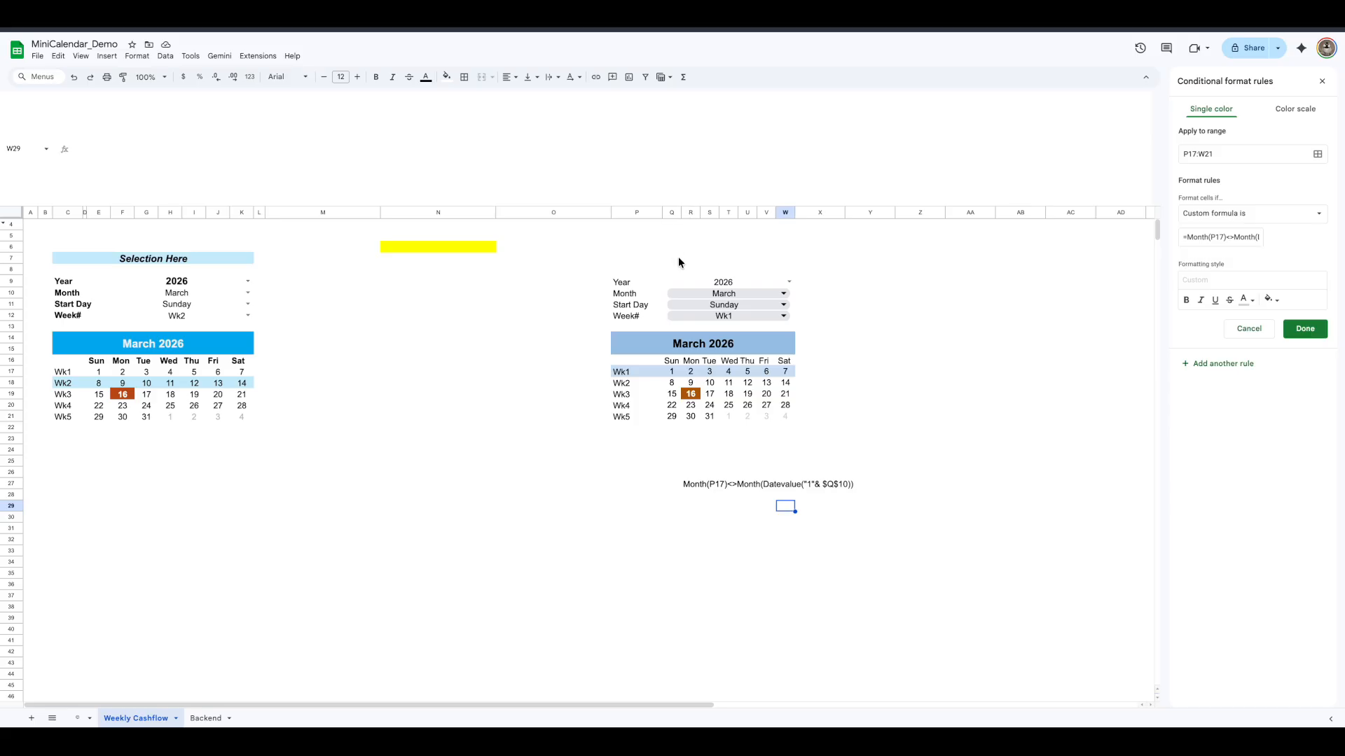
left_click(659, 297)
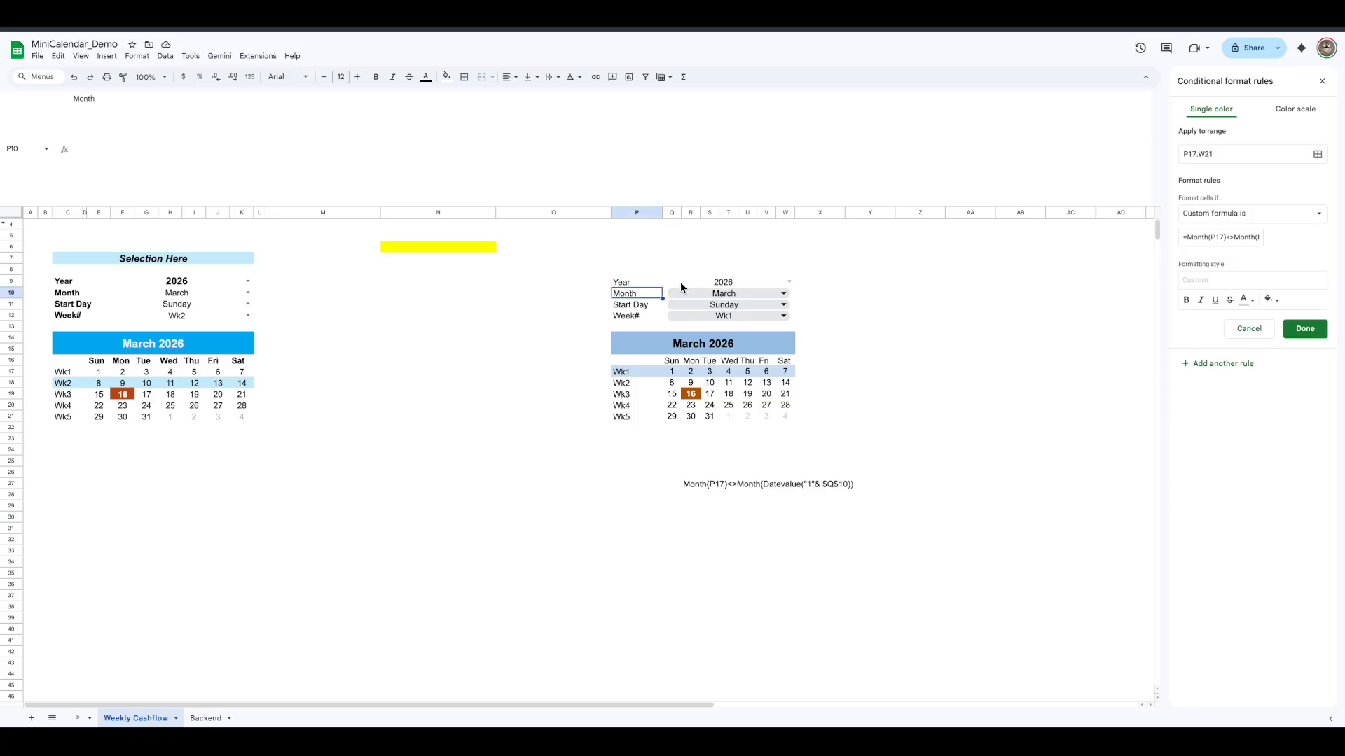
left_click(680, 281)
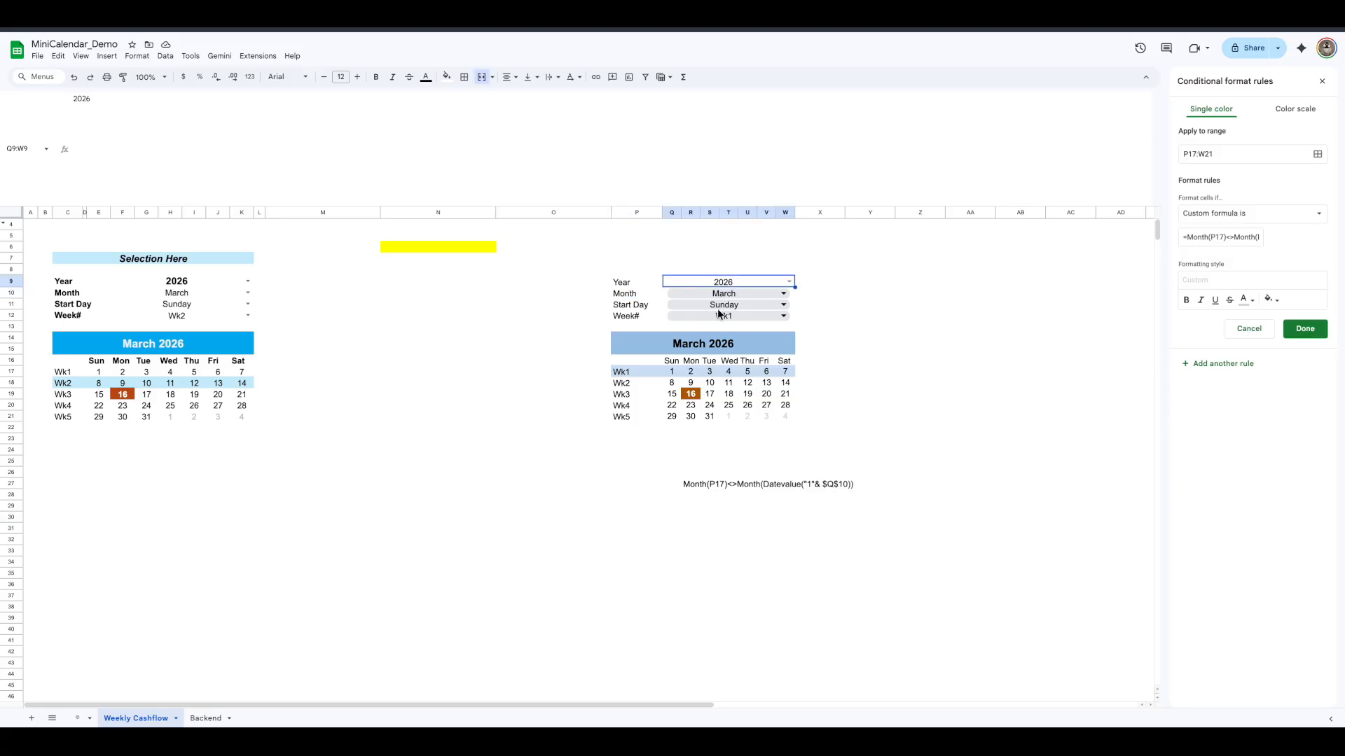
left_click(834, 487)
left_click(794, 518)
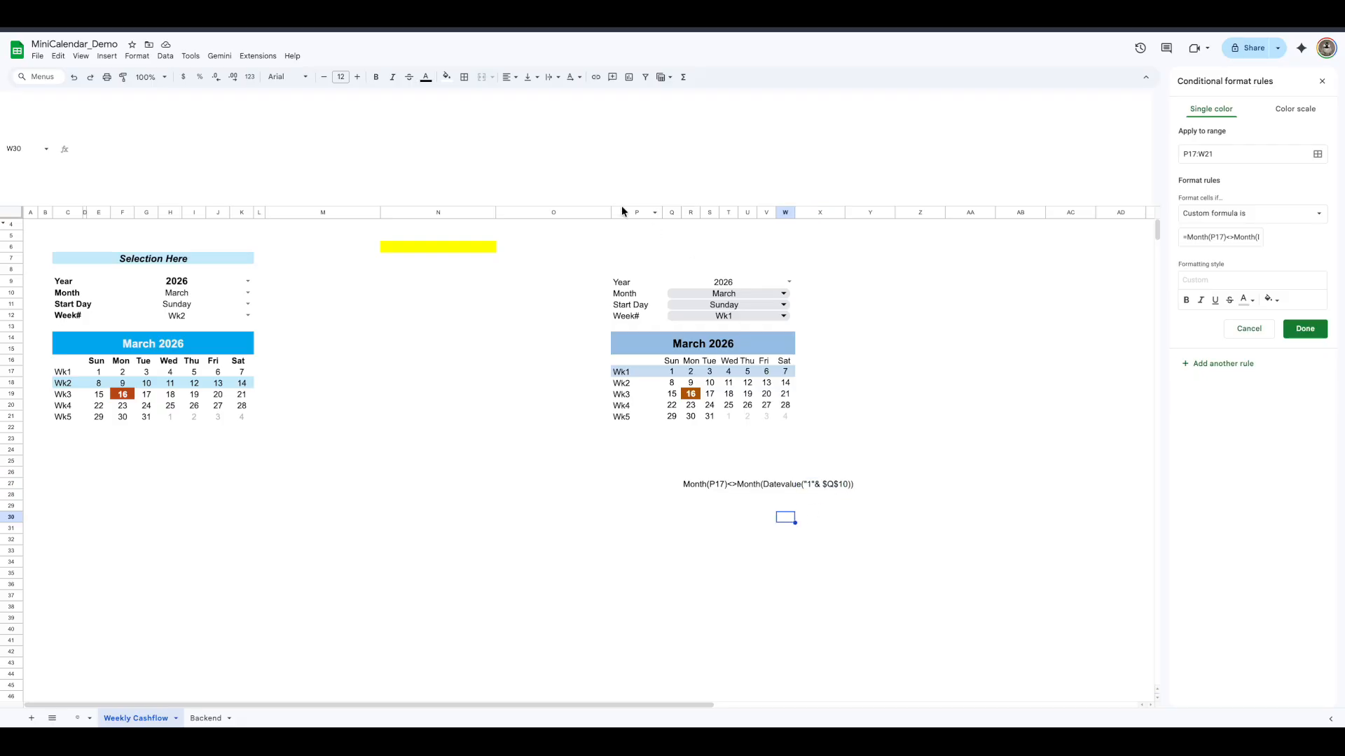
Shrink the formula bar back to a single line
left_click_drag(621, 204, 642, 132)
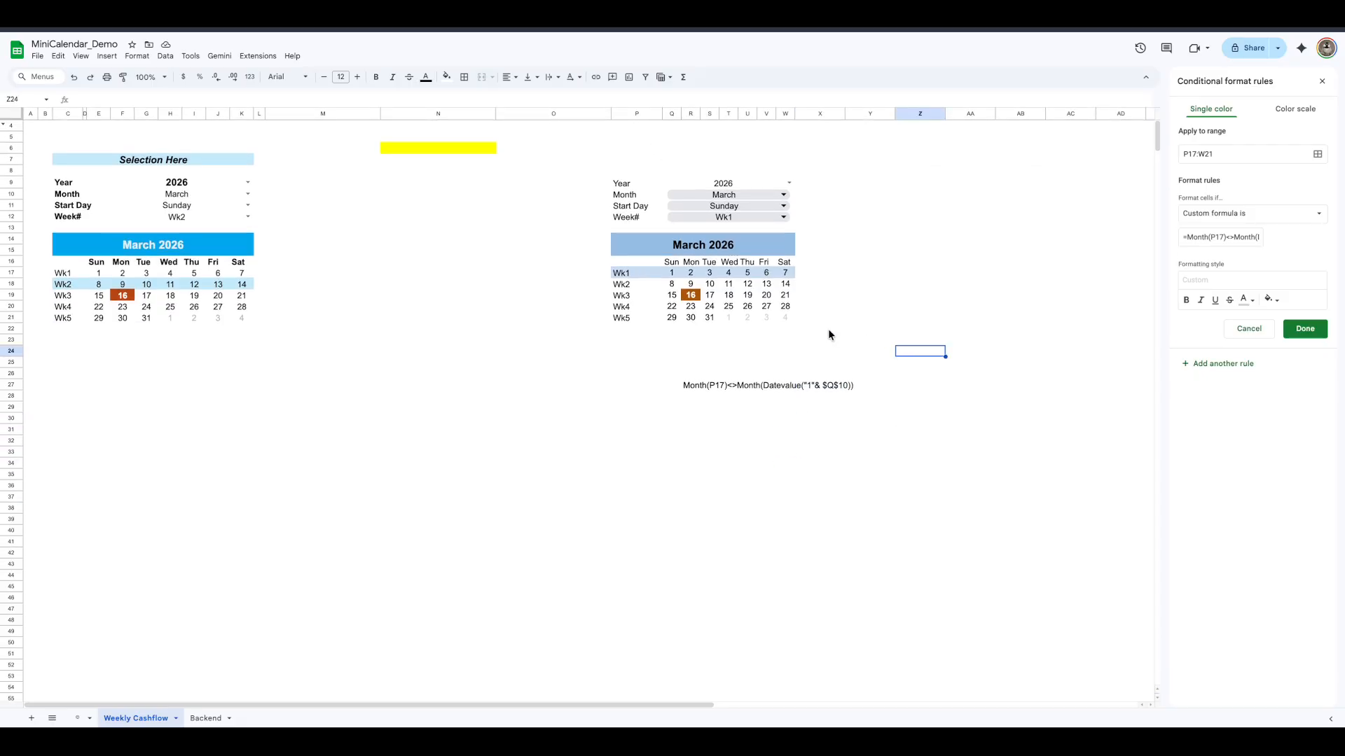
left_click(783, 195)
left_click(863, 306)
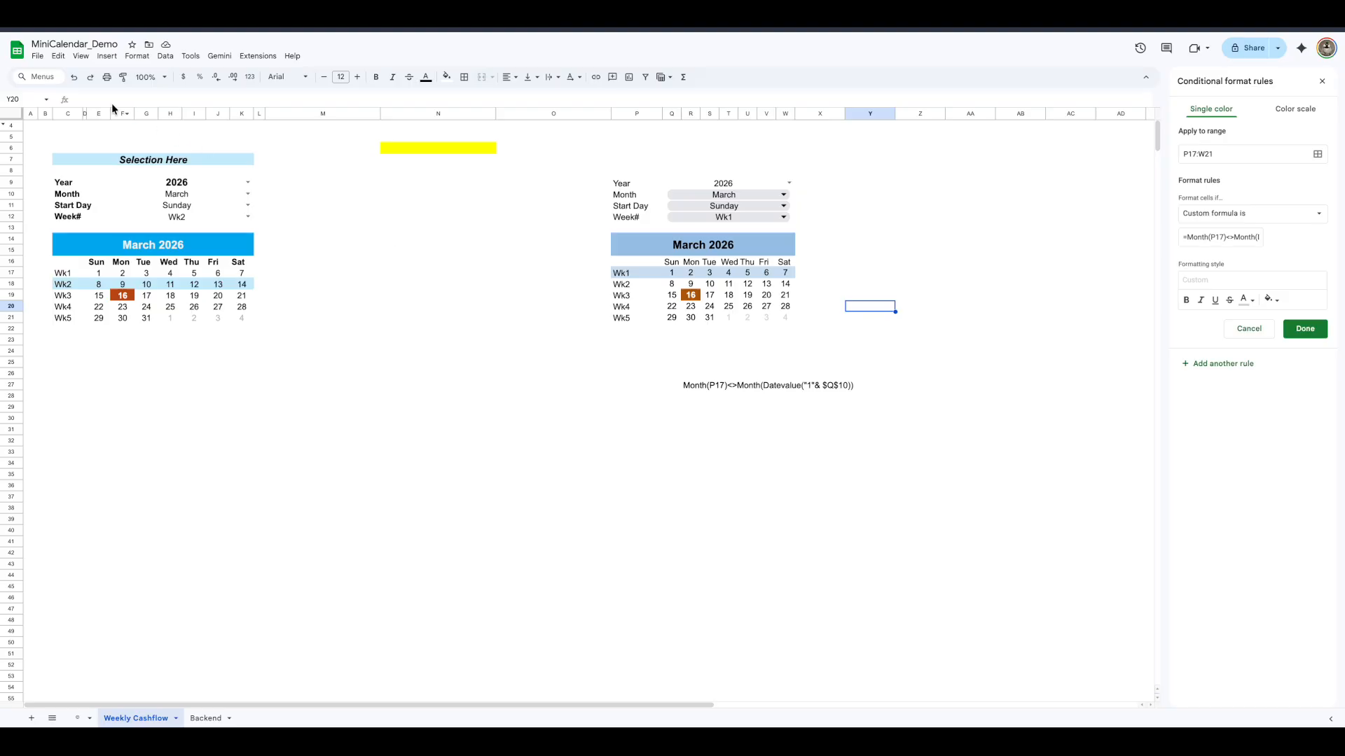
Check the spreadsheet's download options, and switch to its copy in Excel on the Weekly Cashflow sheet
left_click(37, 56)
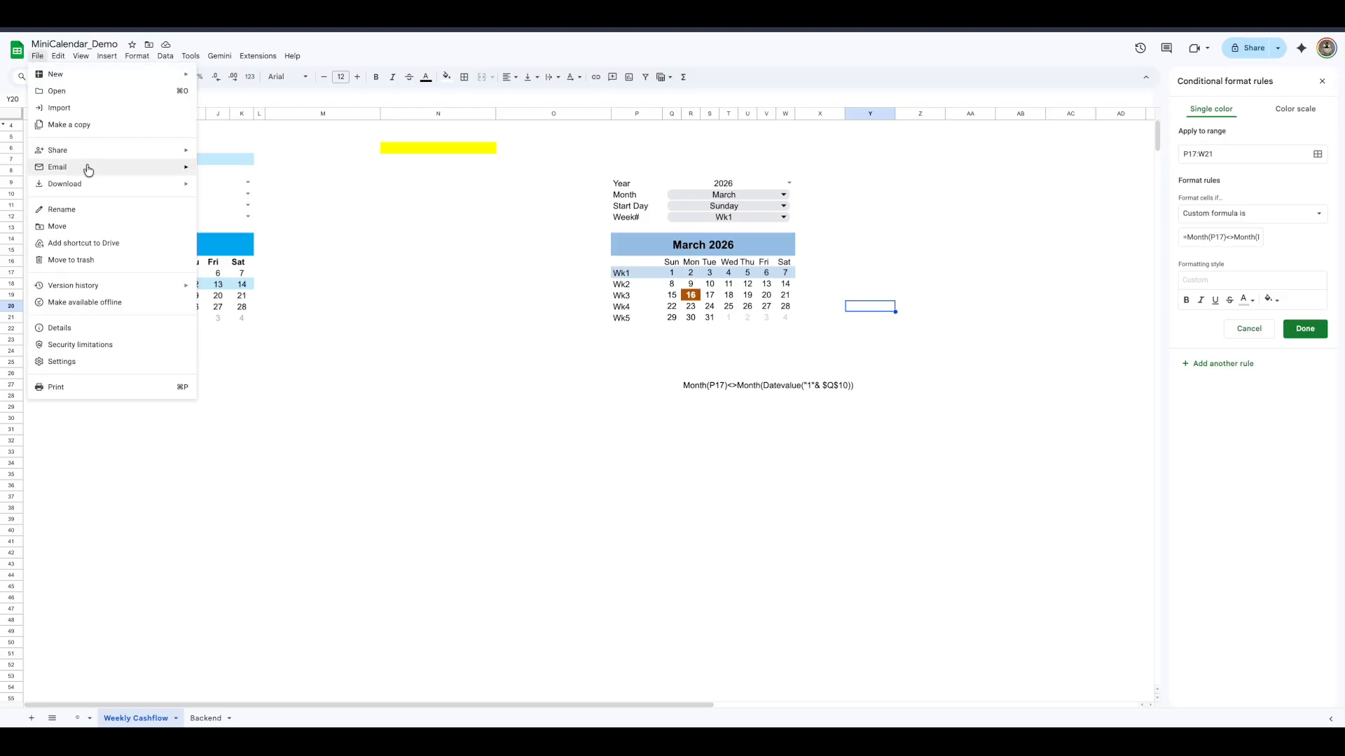
mouse_move(169, 186)
left_click(234, 188)
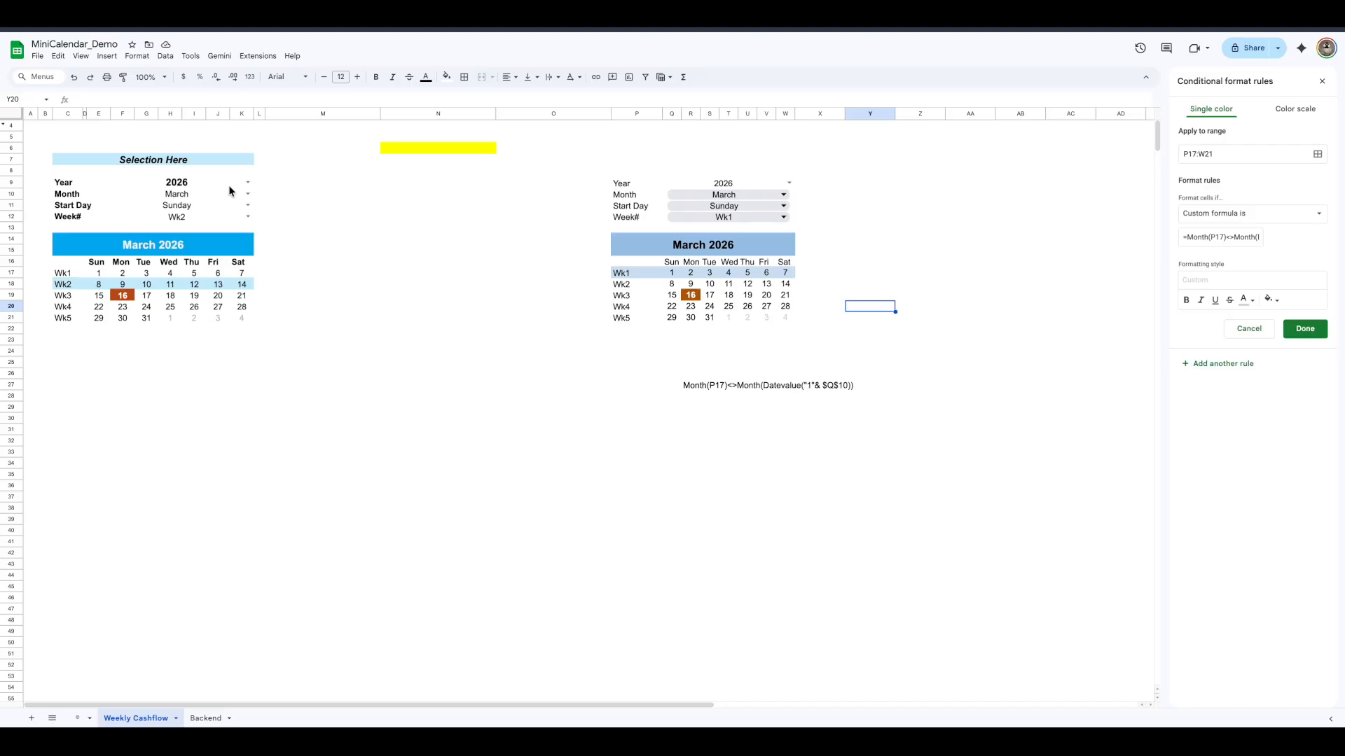
left_click(1124, 56)
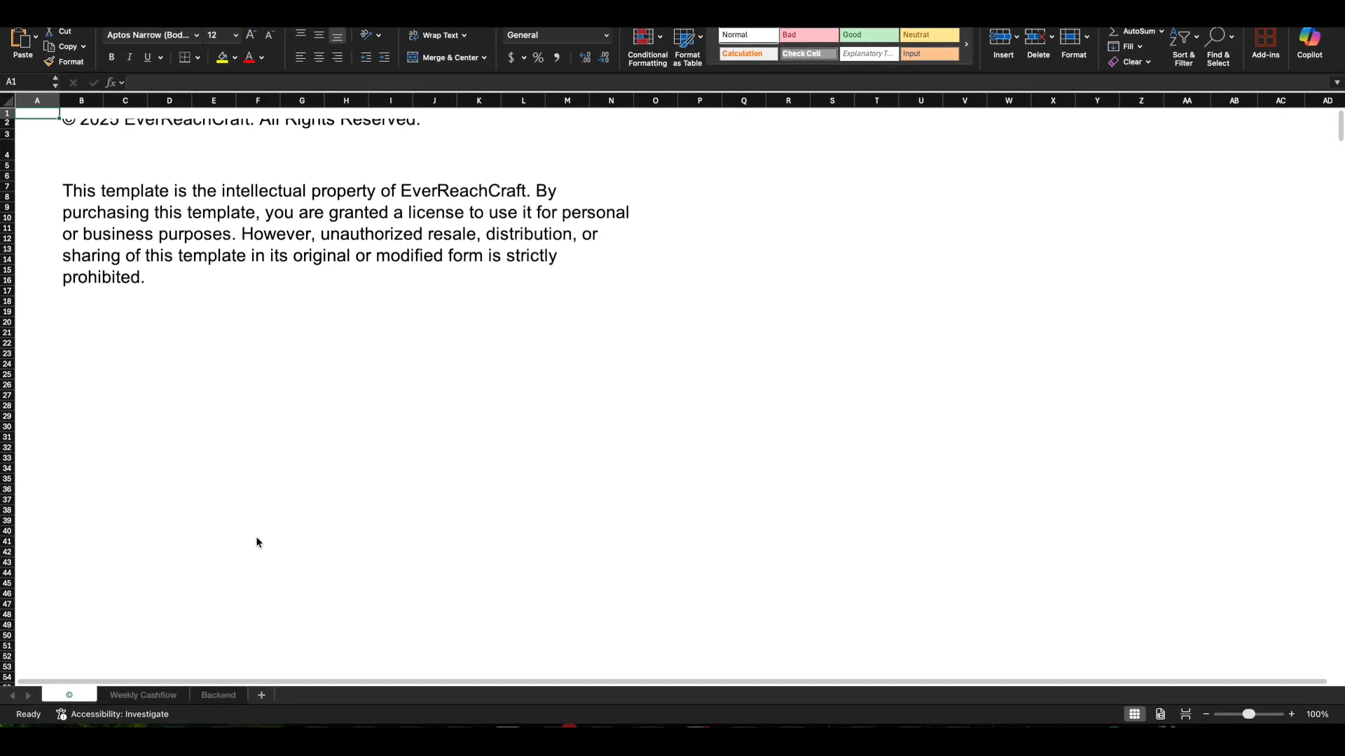
left_click(148, 703)
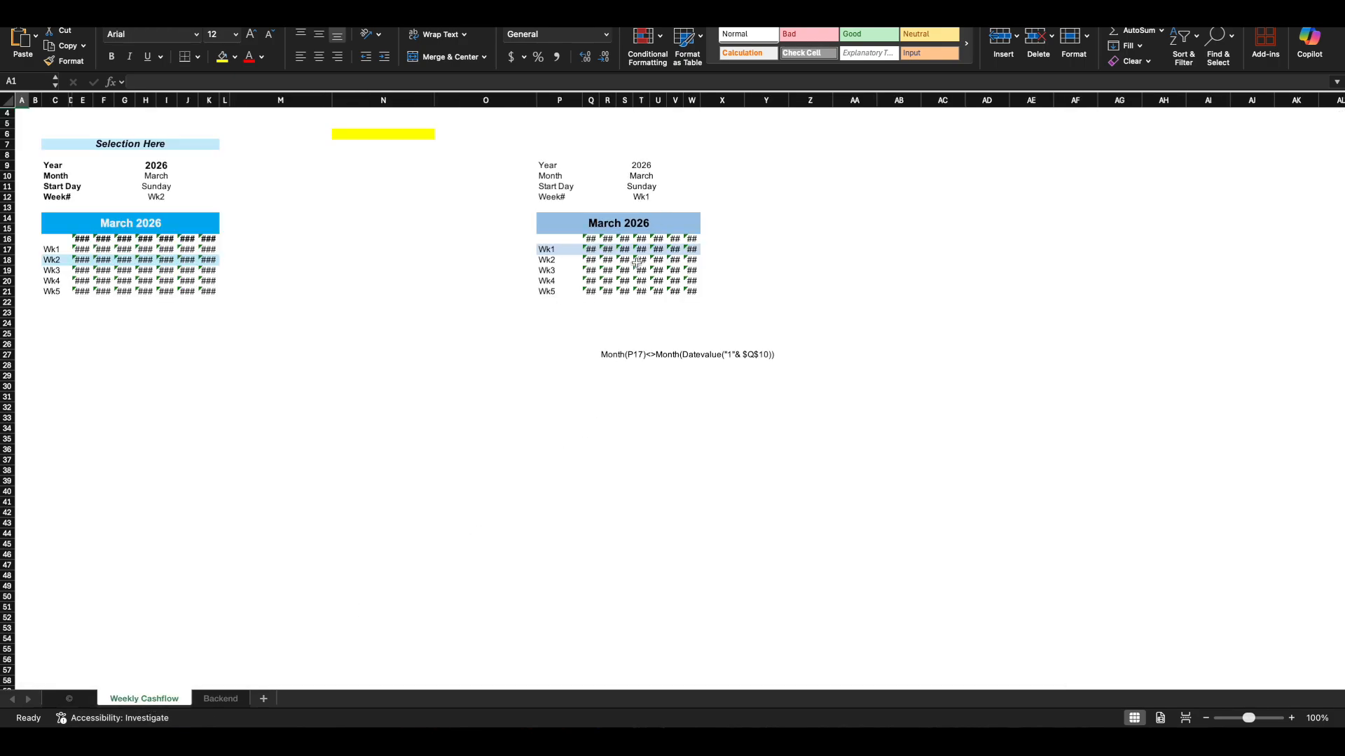
Widen columns Q to W of the second calendar equally
left_click_drag(591, 100, 710, 101)
left_click(645, 240)
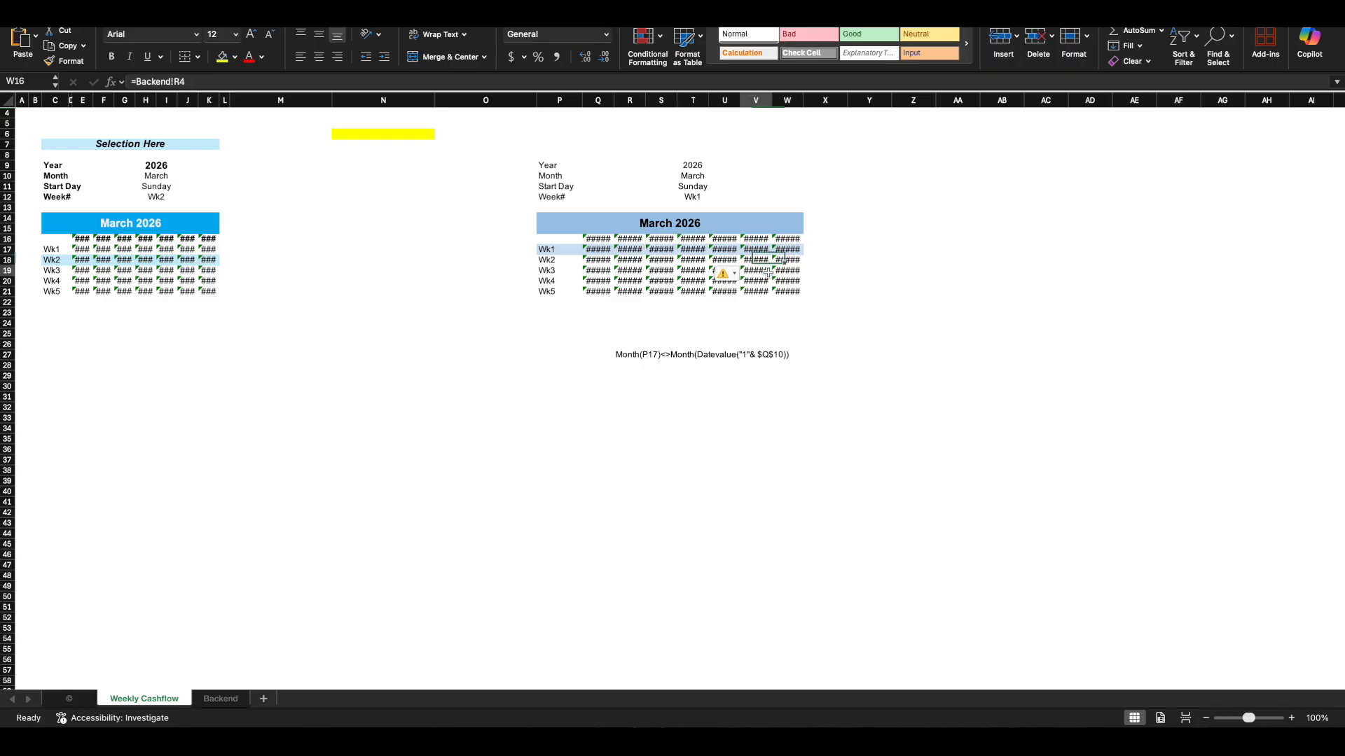
left_click(694, 313)
left_click(608, 386)
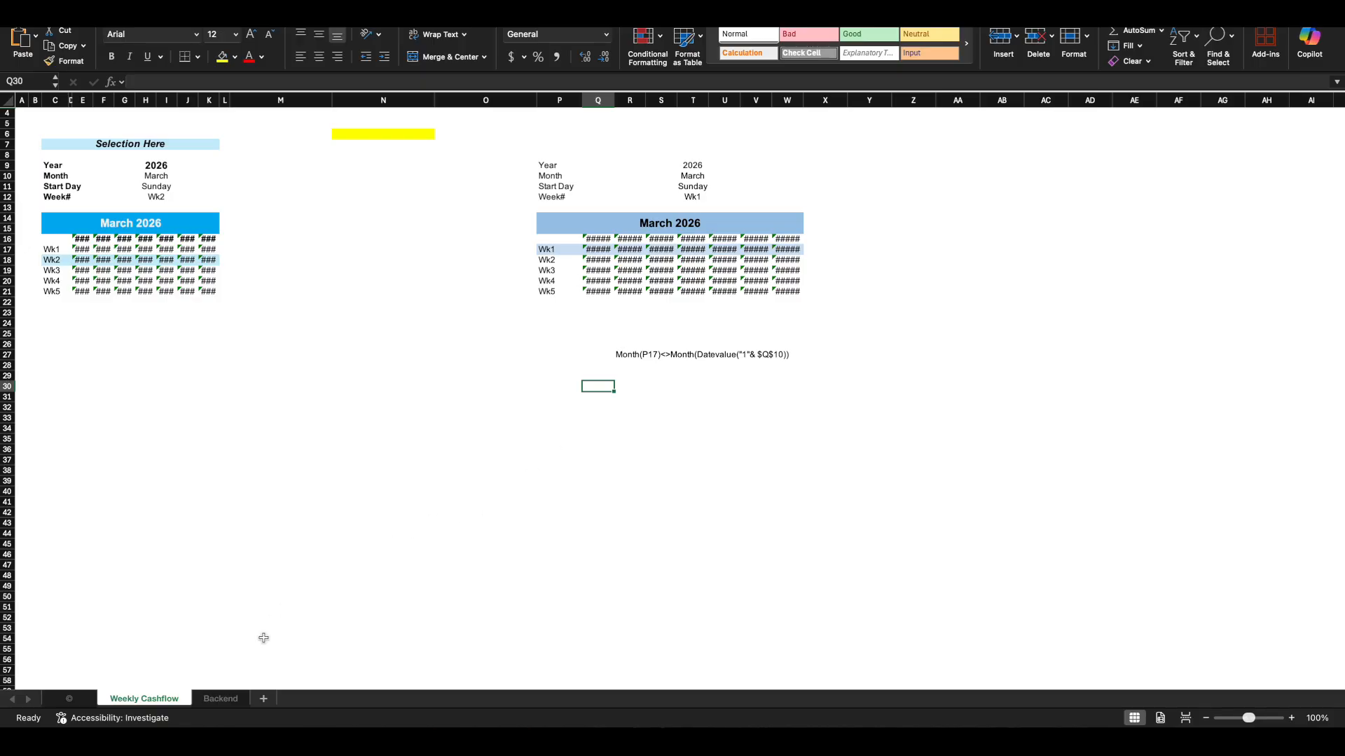
On the Backend sheet, enlarge the formula bar and copy the whole LET formula from M2
left_click(234, 703)
left_click(697, 386)
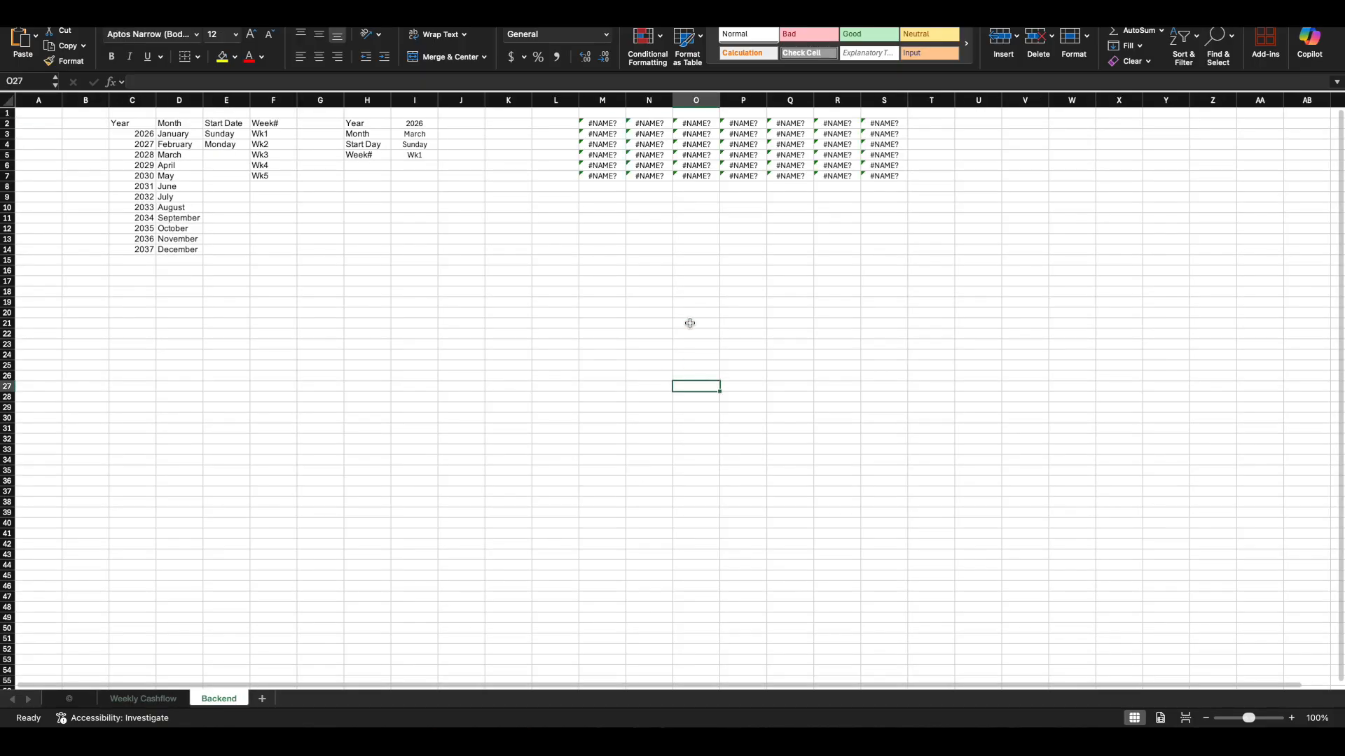
left_click(594, 124)
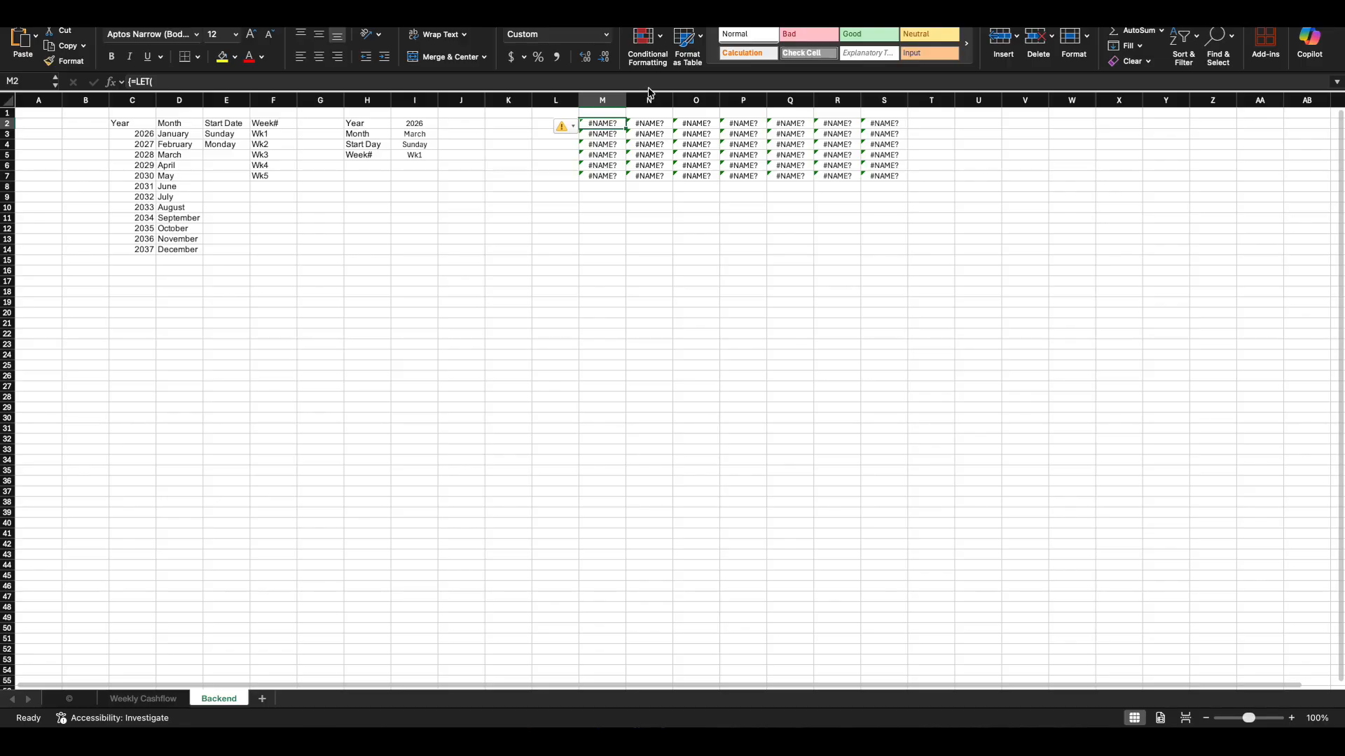
left_click_drag(648, 91, 648, 265)
left_click_drag(142, 181, 120, 73)
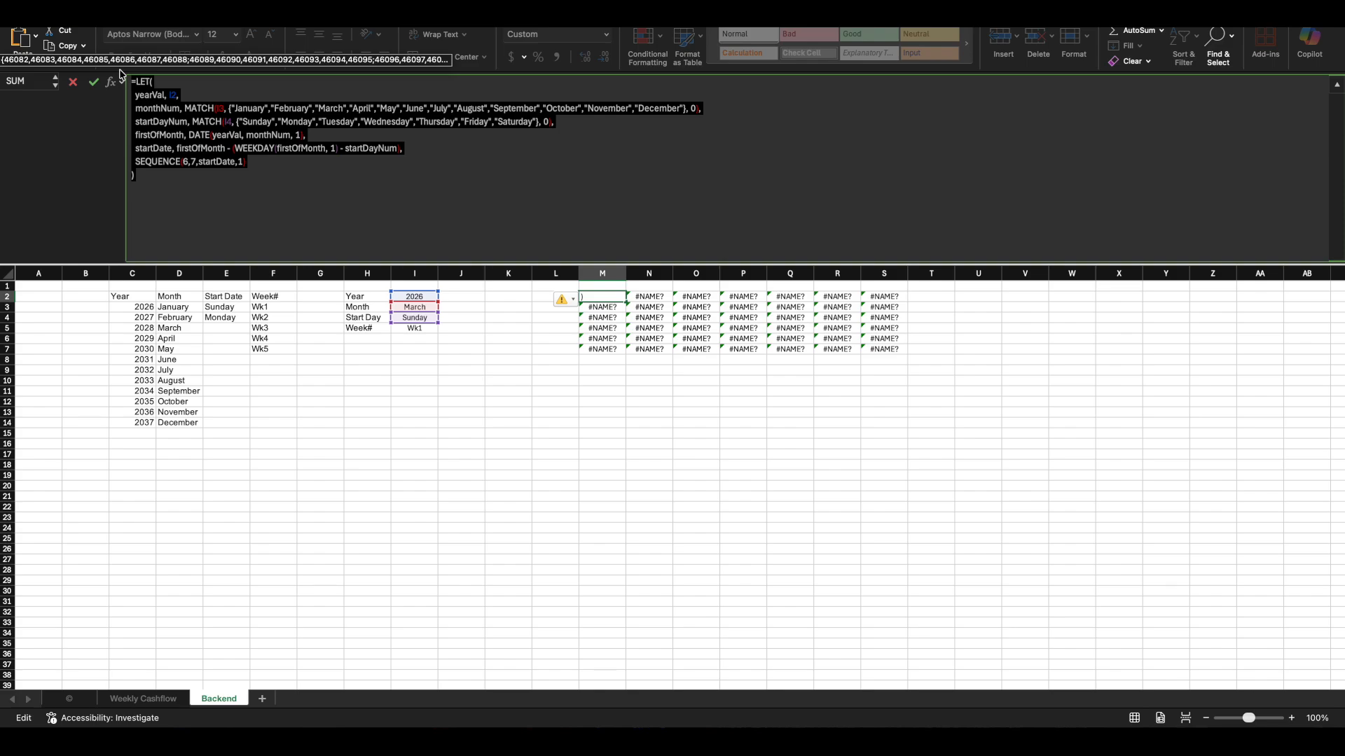
key("ctrl+shift+Return")
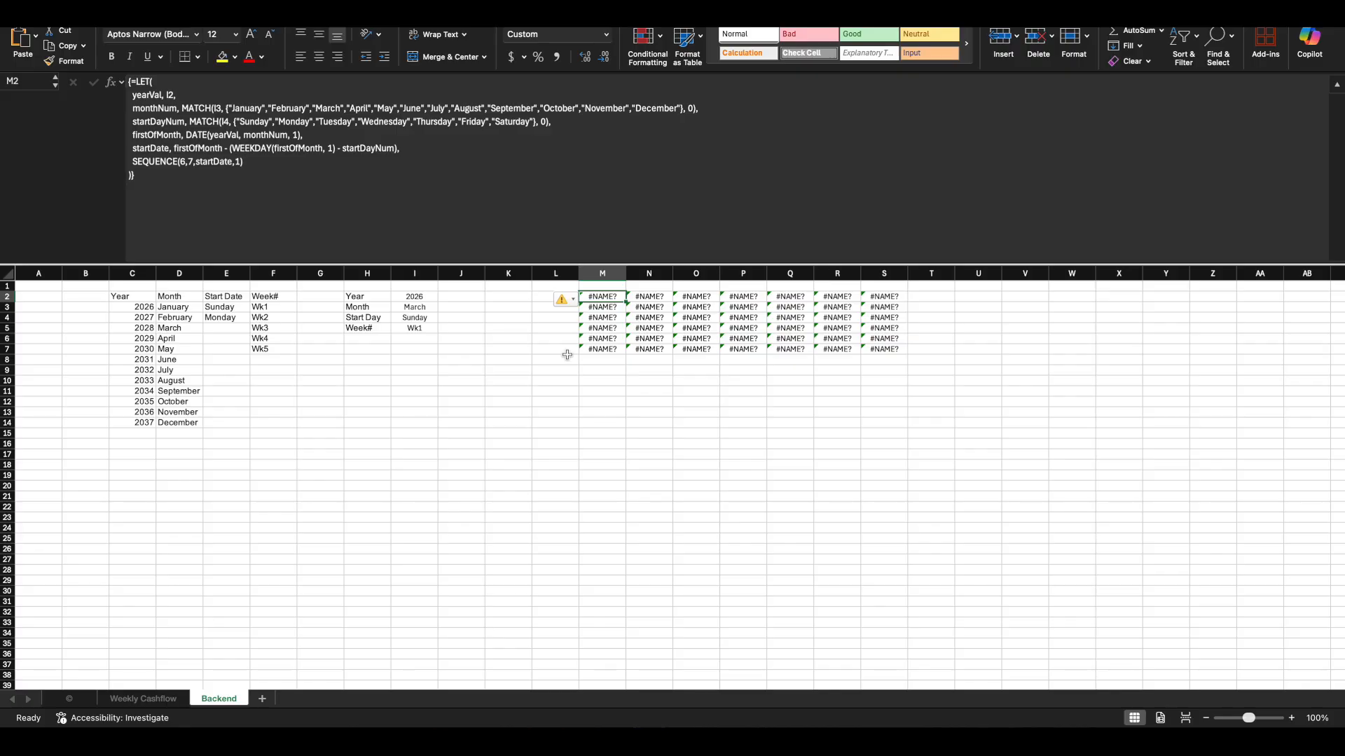
left_click(627, 387)
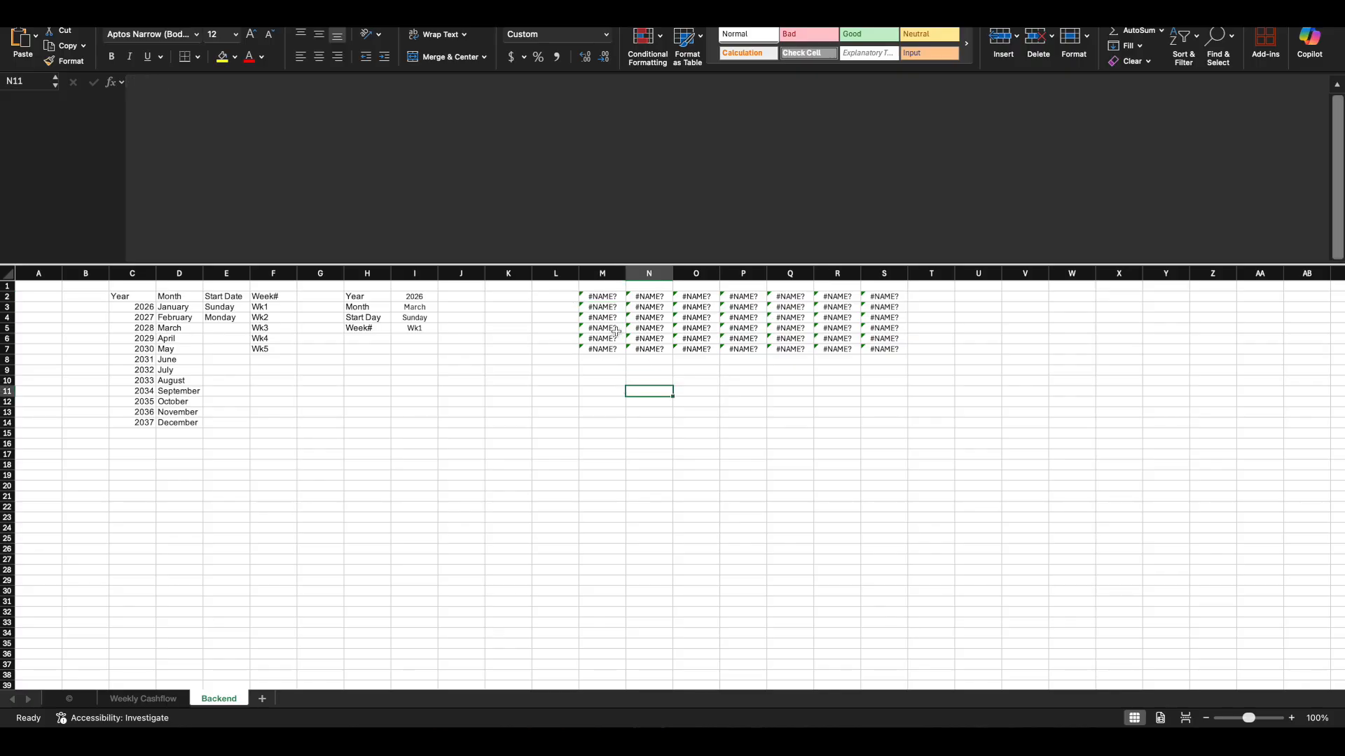
Clear the date grid M2:S7 and re-enter the copied LET formula in M2
left_click_drag(602, 296, 903, 350)
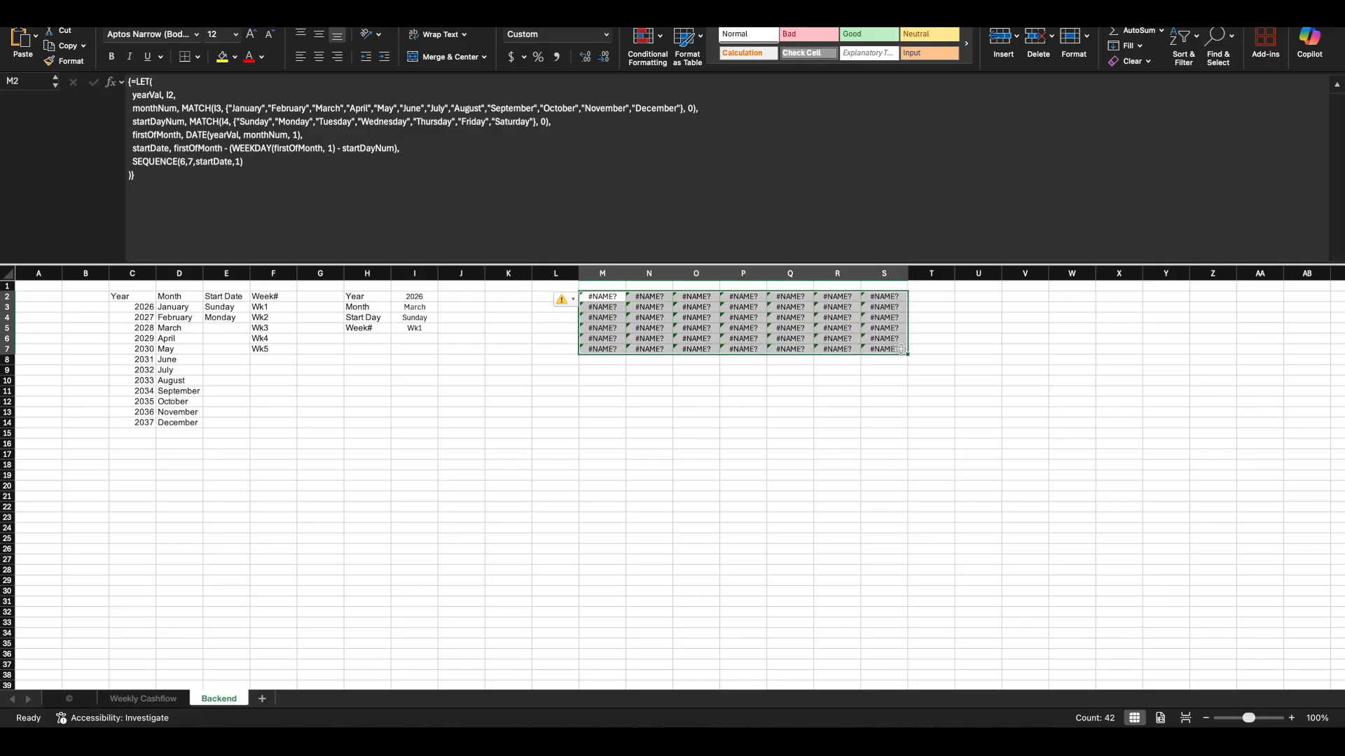
key("Delete")
left_click(609, 298)
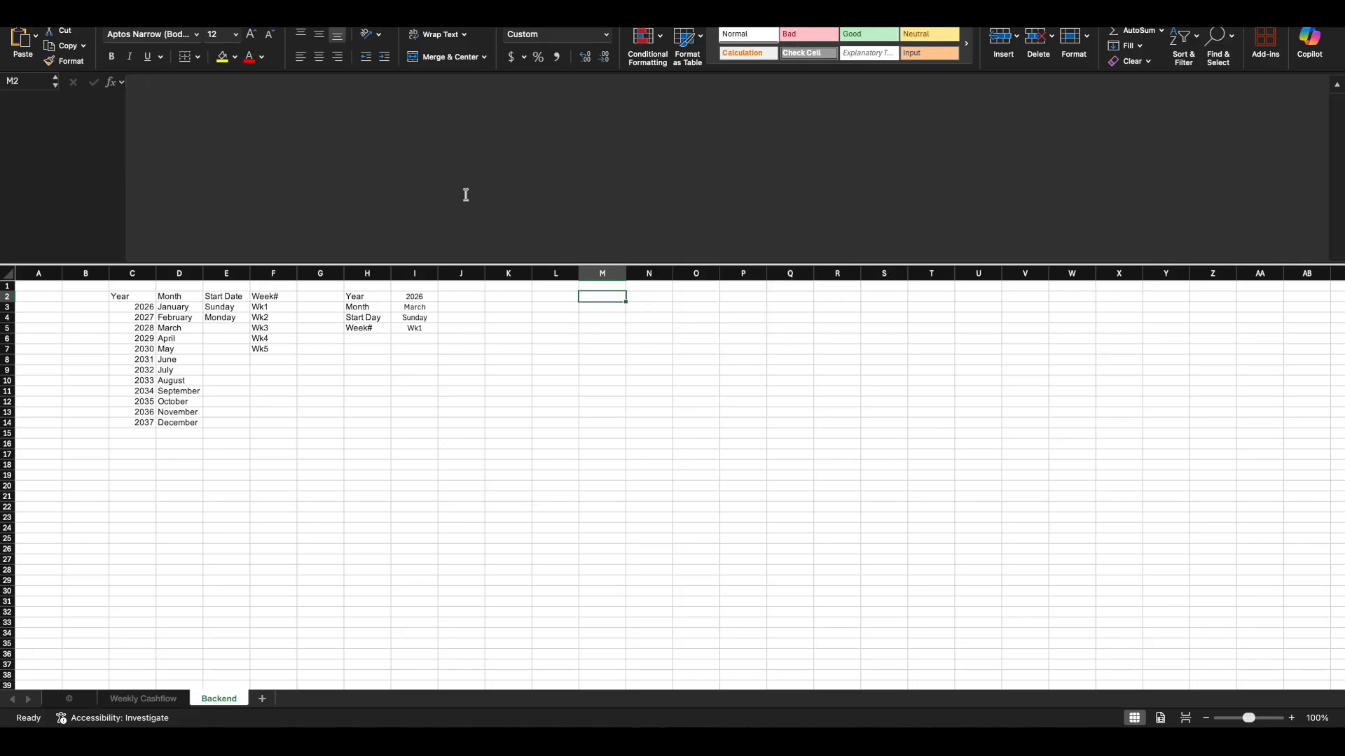
left_click(327, 144)
key("super+v")
key("Return")
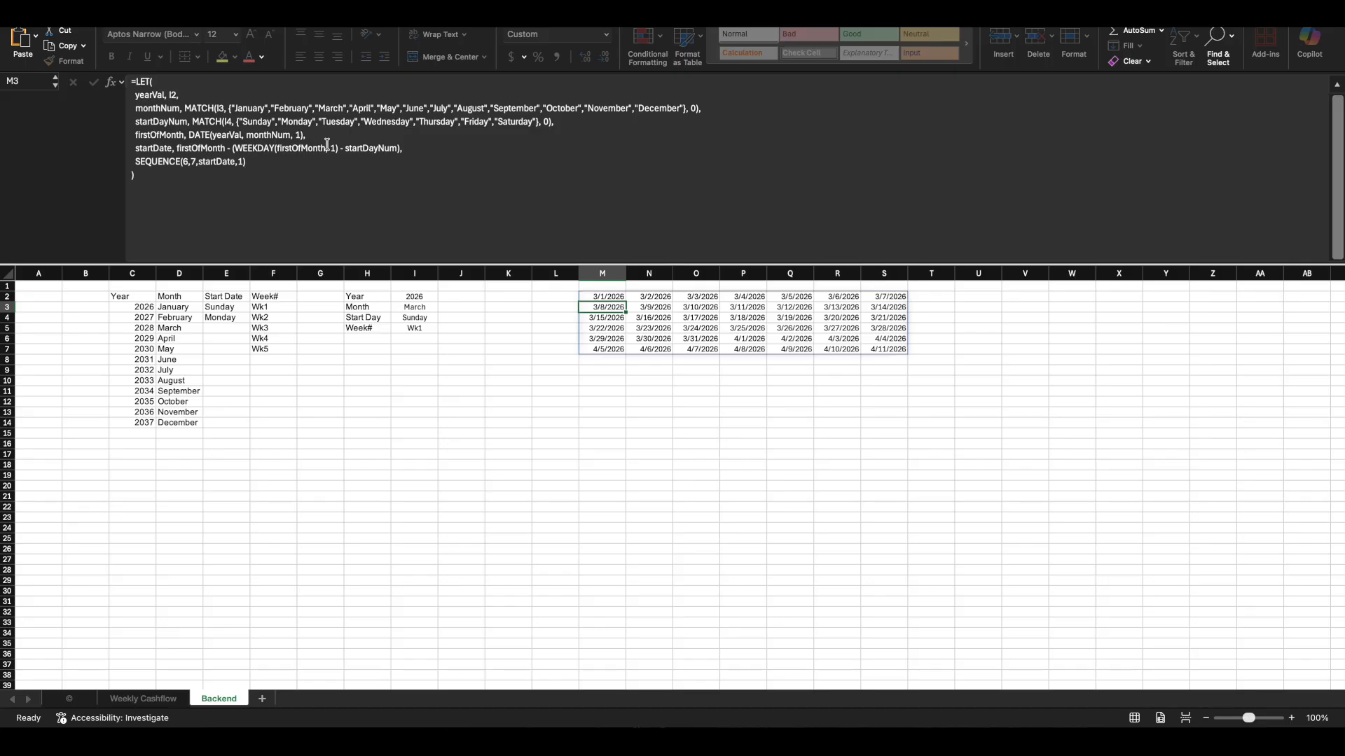
Shrink the formula bar and return to the Weekly Cashflow sheet
left_click(505, 412)
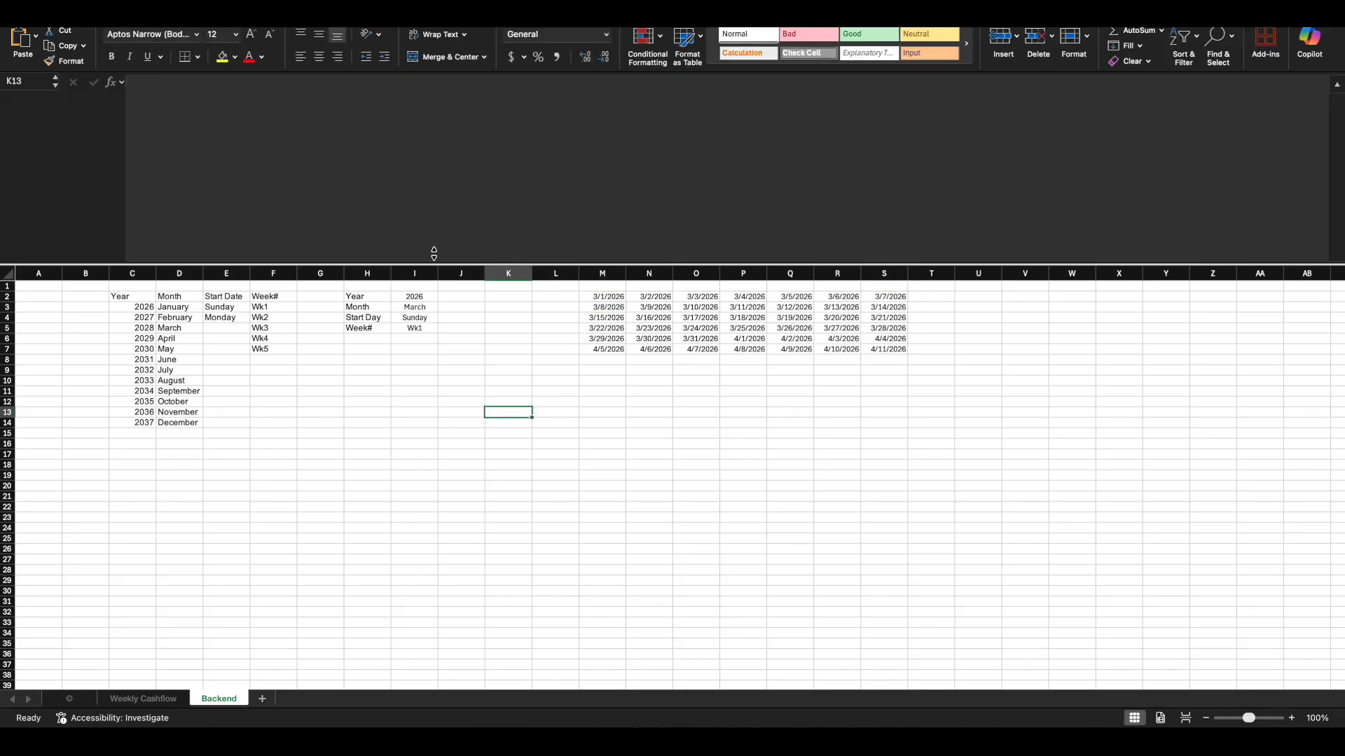
left_click_drag(434, 264, 468, 123)
left_click(180, 699)
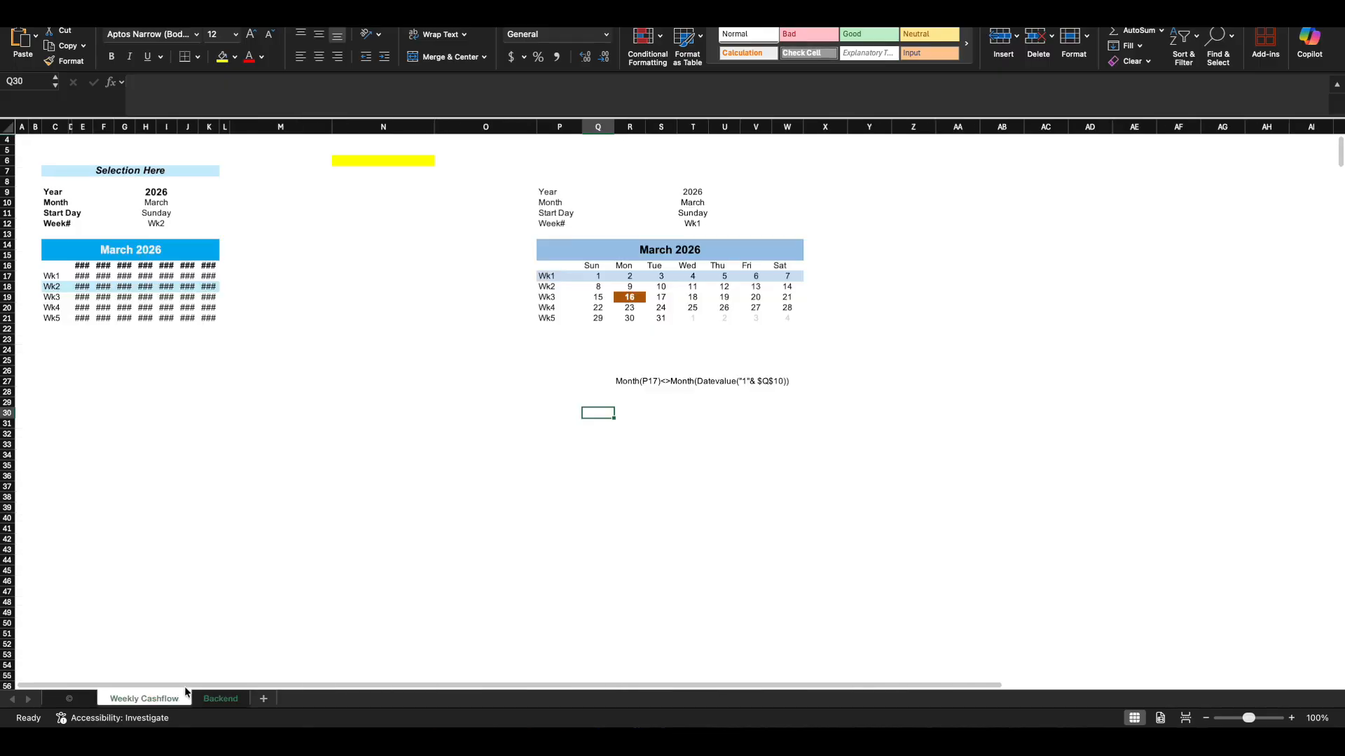
Narrow columns P to W of the second calendar to one equal width
left_click(787, 351)
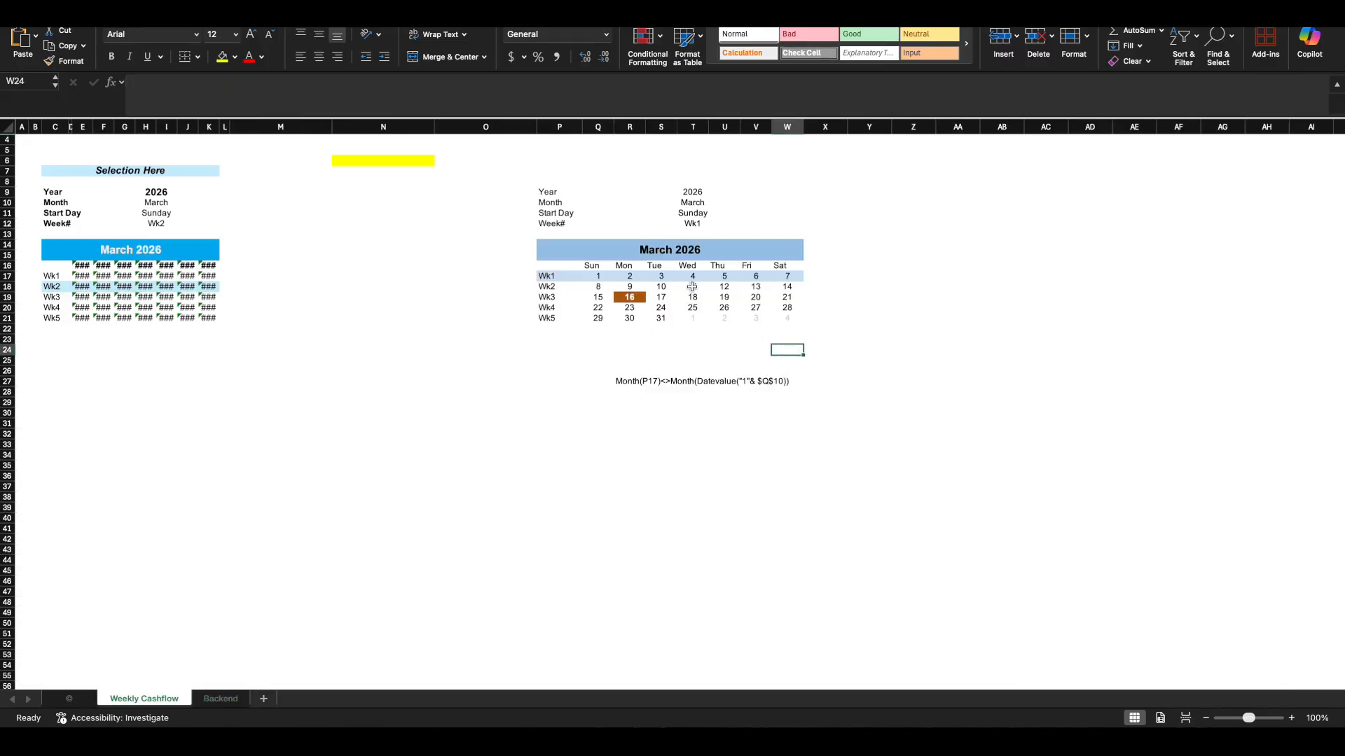
left_click_drag(560, 127, 801, 127)
left_click(783, 276)
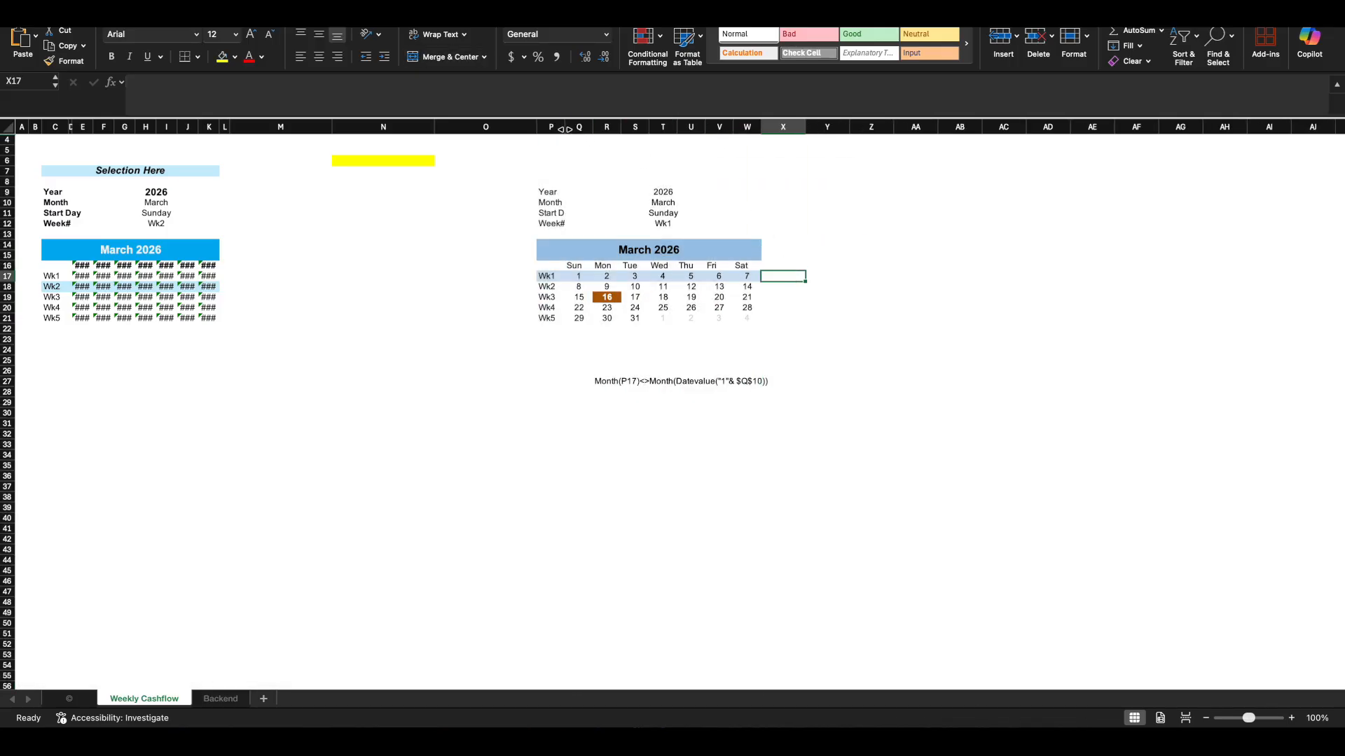